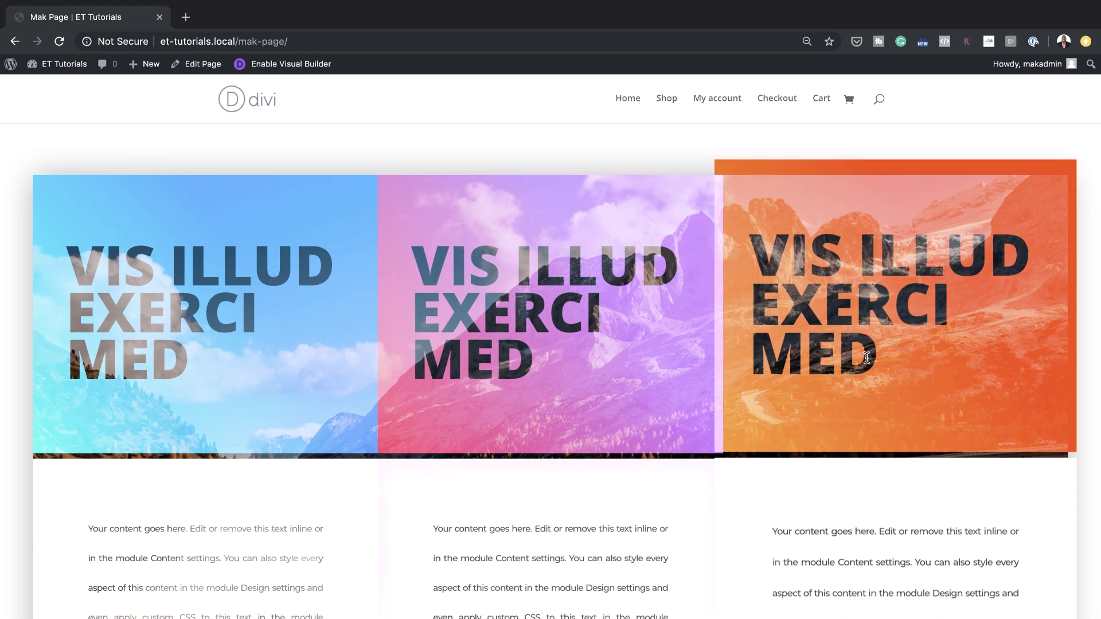
pyautogui.scroll(-5, 866, 357)
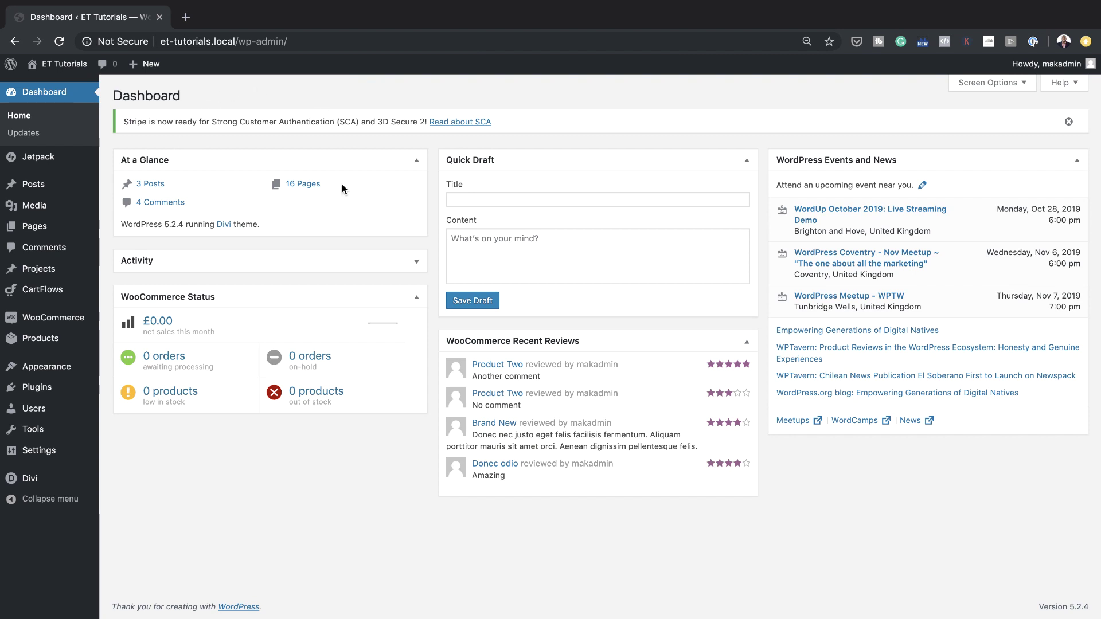
# Step: Create a new page titled "Column Filter" and open it in the Divi Builder
pyautogui.moveTo(50, 229)
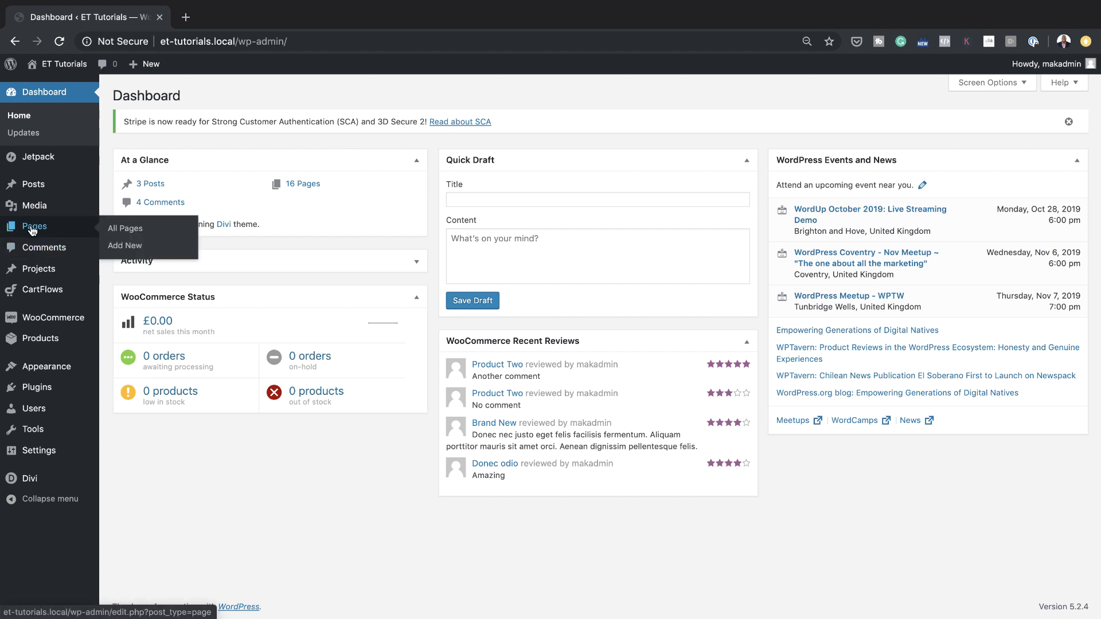
pyautogui.click(130, 246)
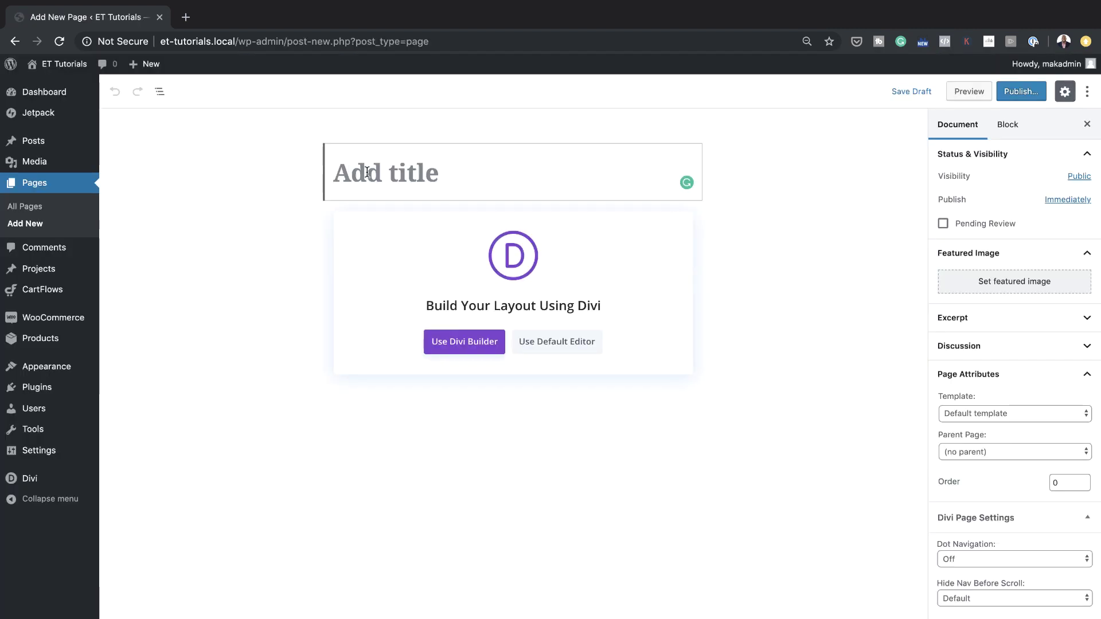
pyautogui.click(366, 172)
pyautogui.write('Column Filter')
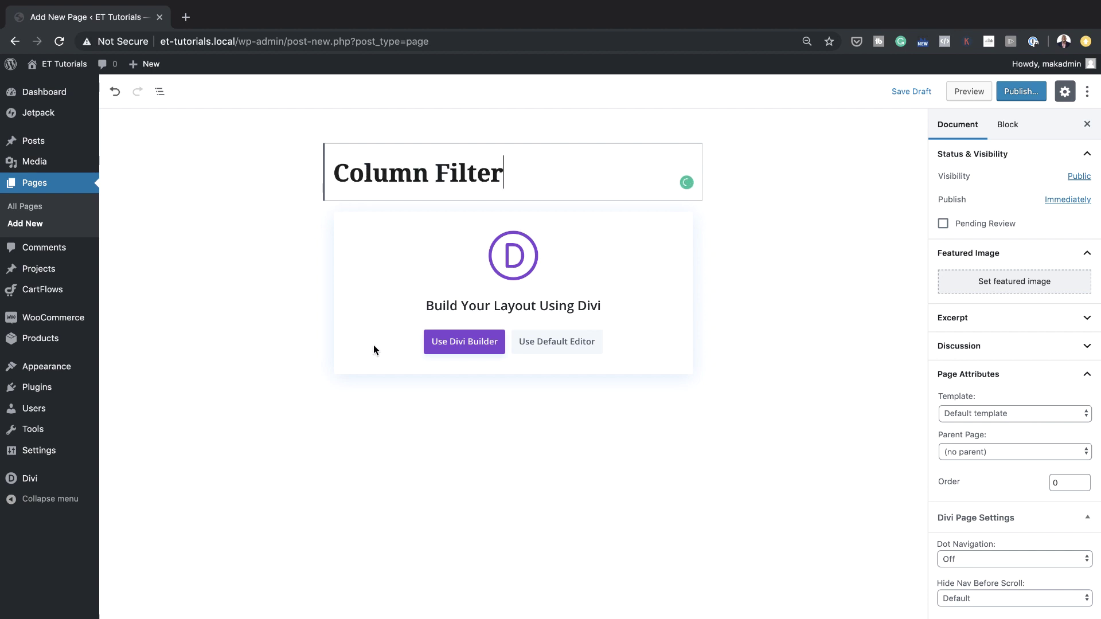
pyautogui.click(466, 348)
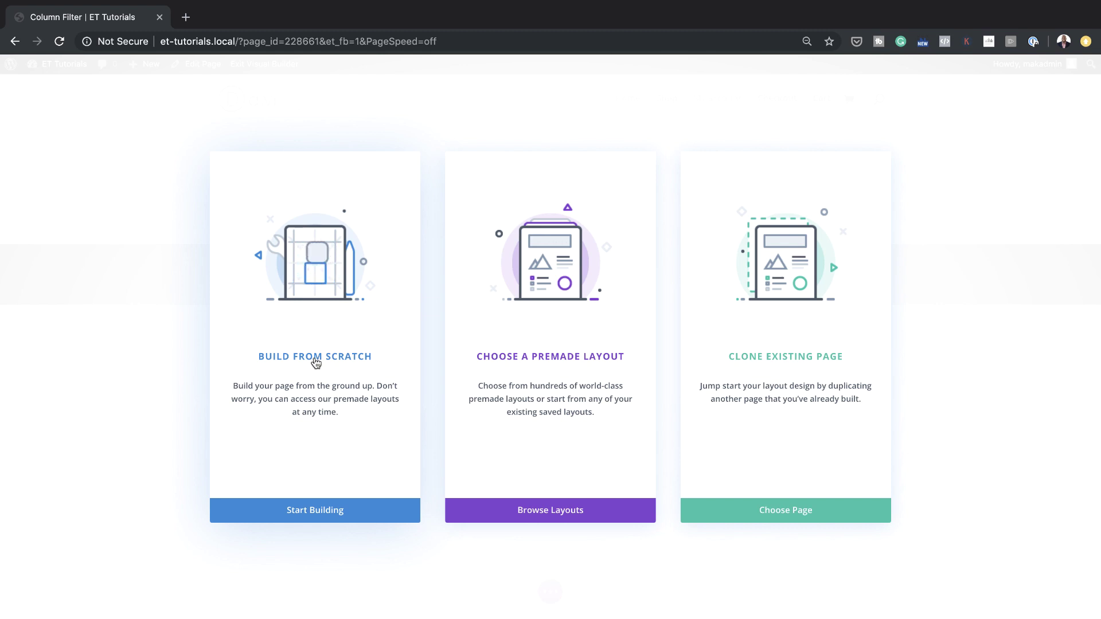
# Step: Start building the page from scratch with a row of three equal columns, leaving the columns without modules
pyautogui.click(314, 362)
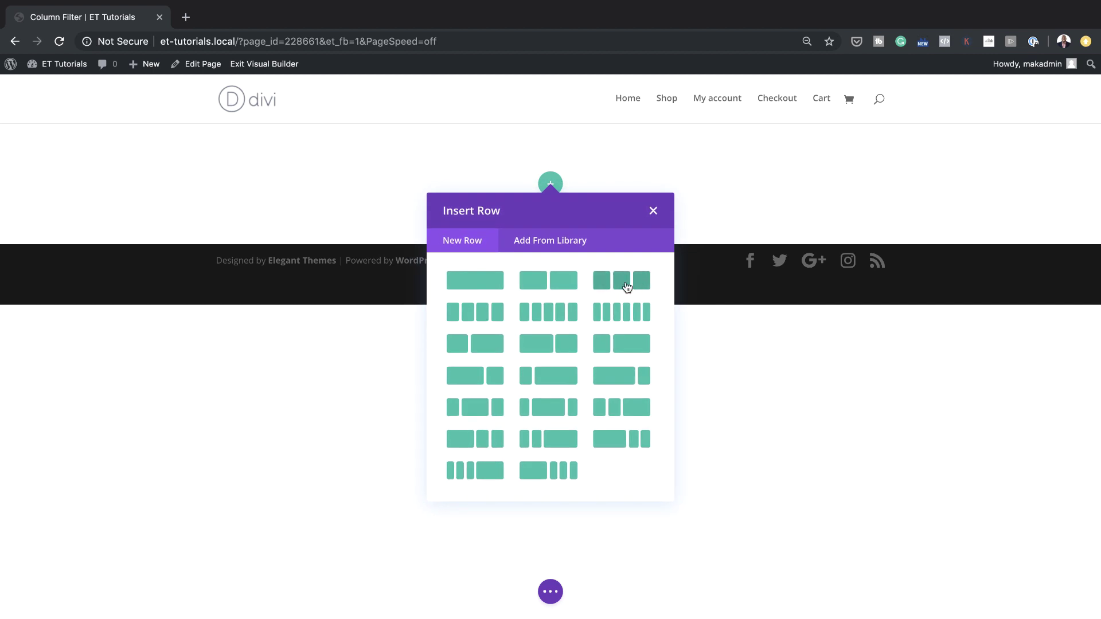
pyautogui.click(628, 285)
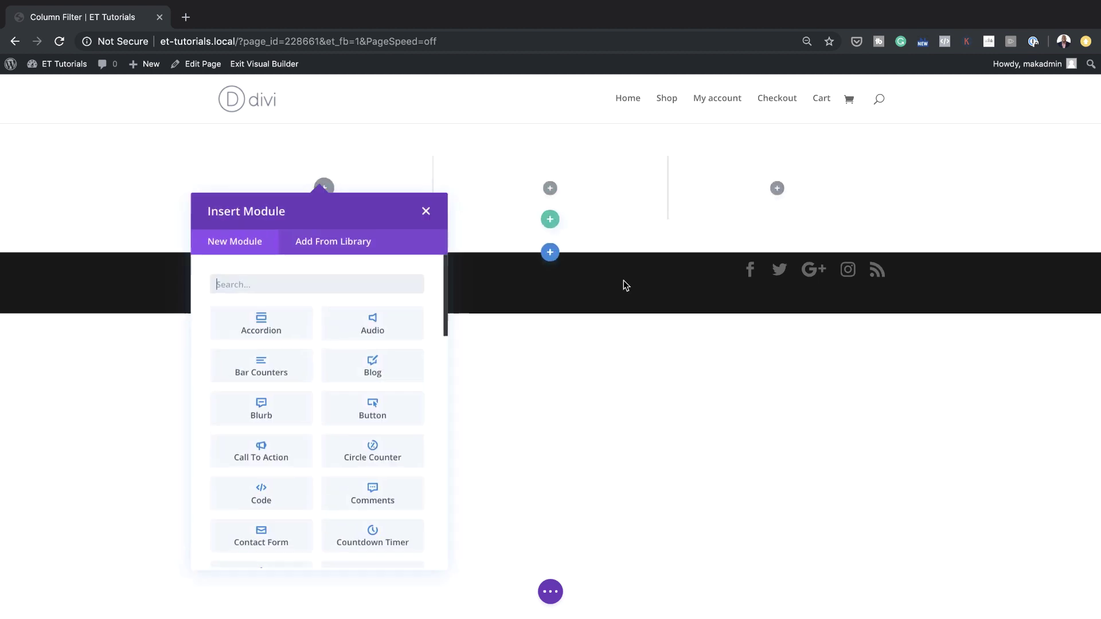
pyautogui.click(422, 212)
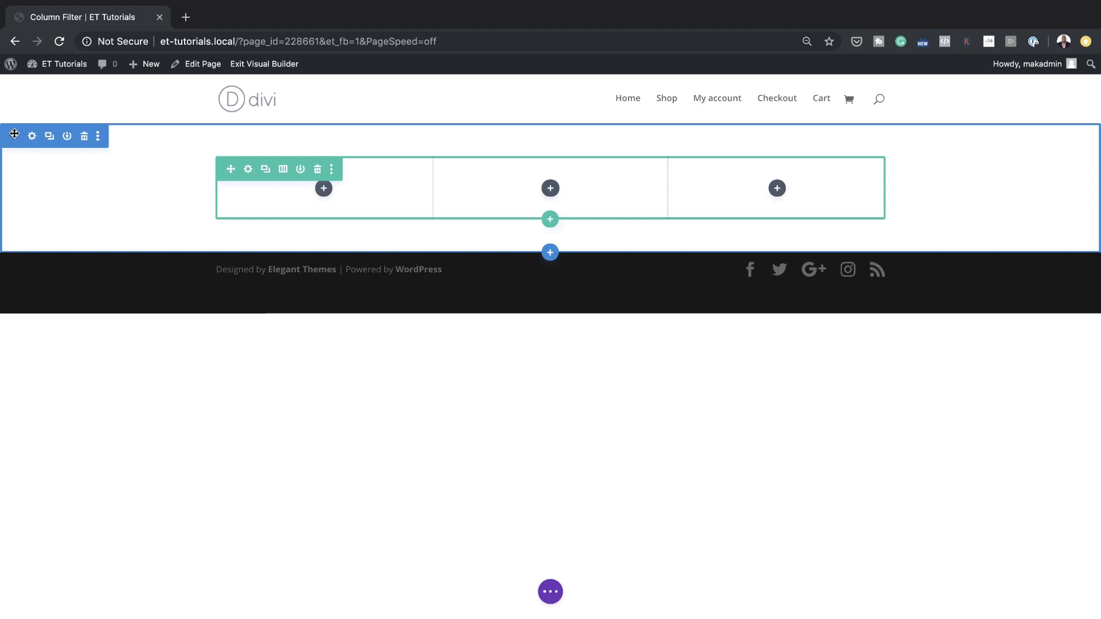
# Step: Set the section's left and right margins to 3vw, linking the two values
pyautogui.click(32, 136)
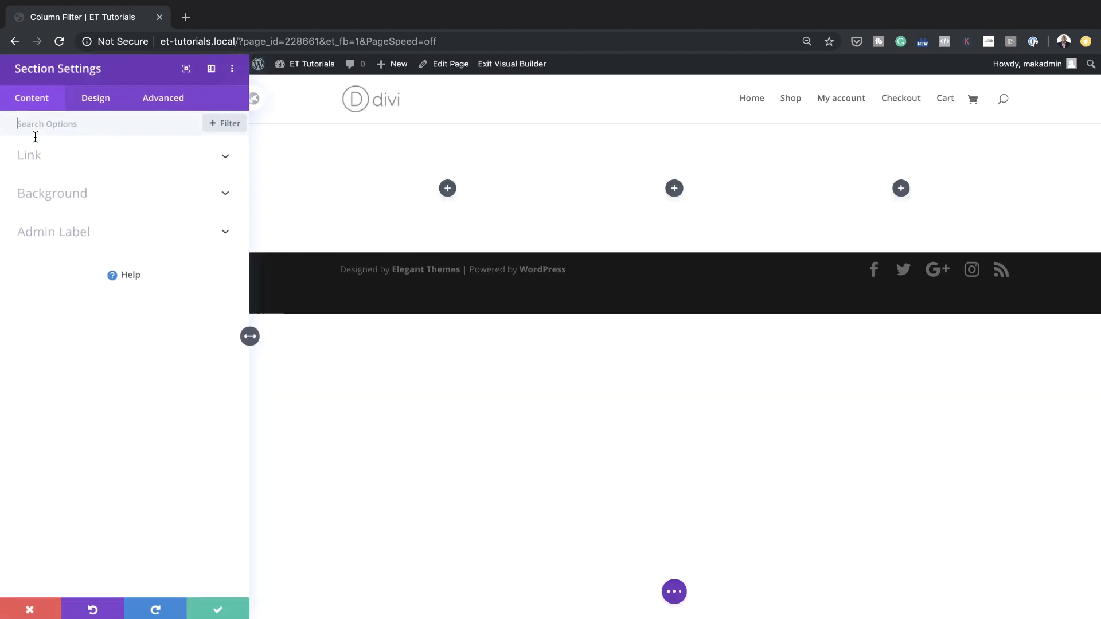
pyautogui.click(97, 109)
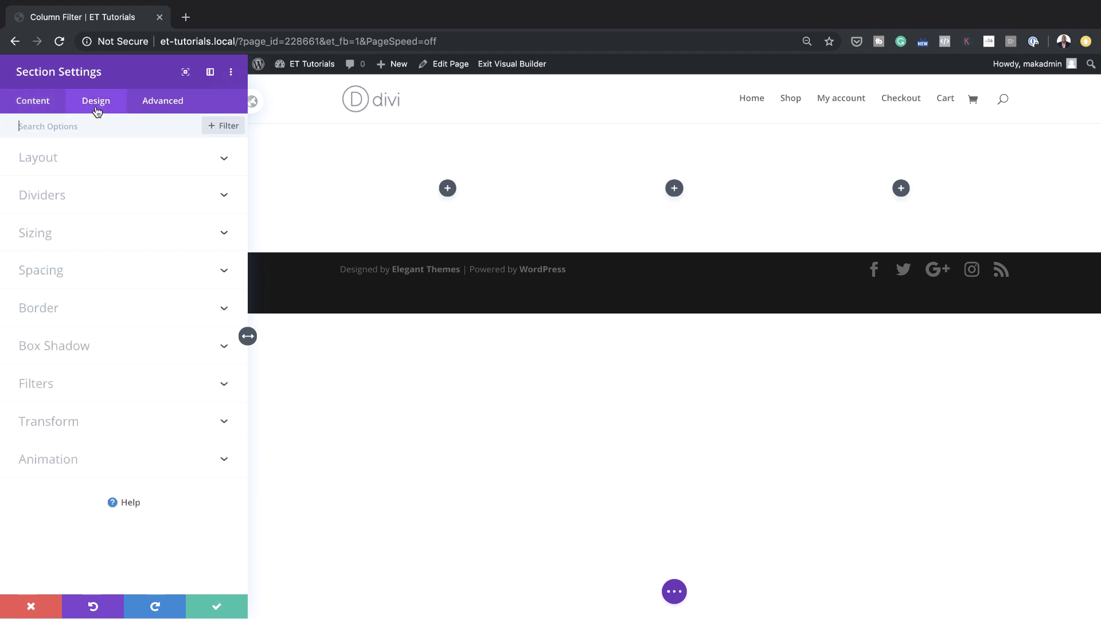
pyautogui.click(54, 271)
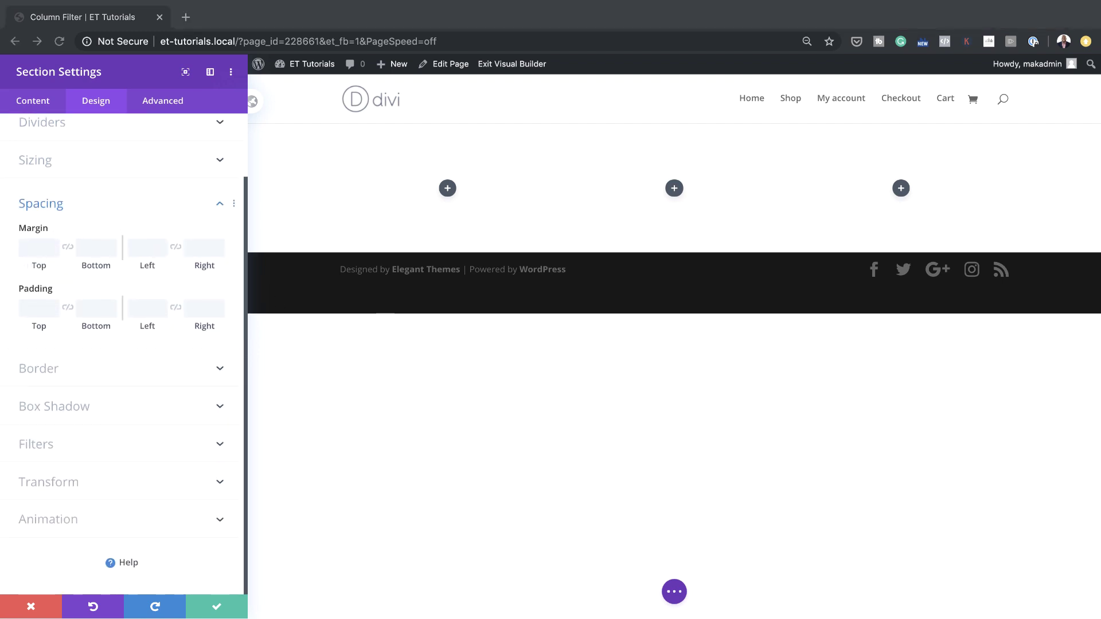
pyautogui.click(147, 248)
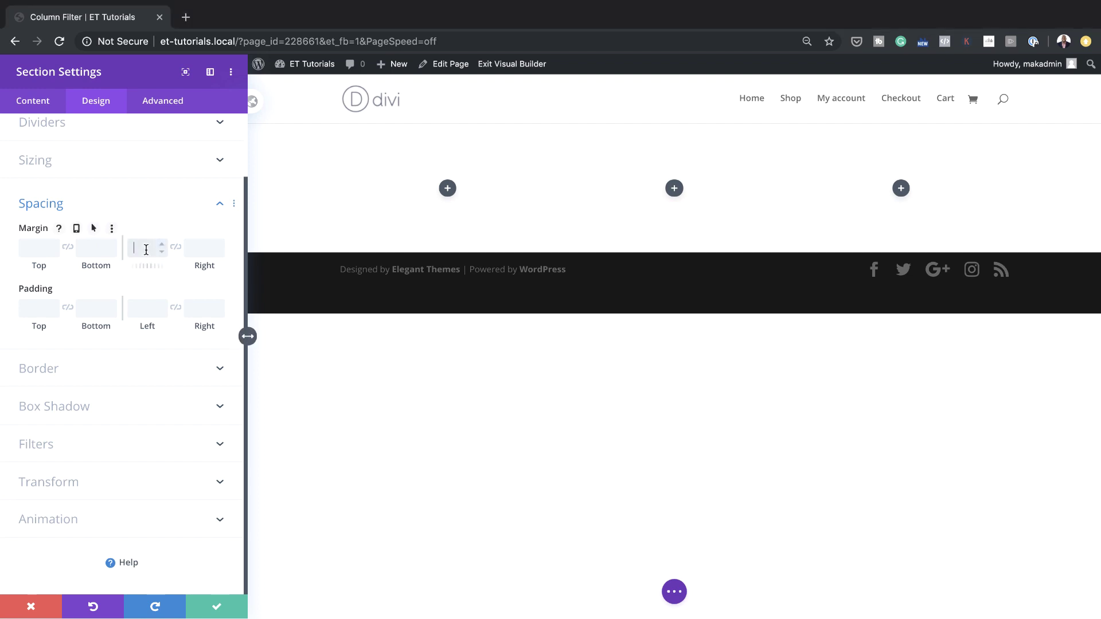
pyautogui.write('3vw')
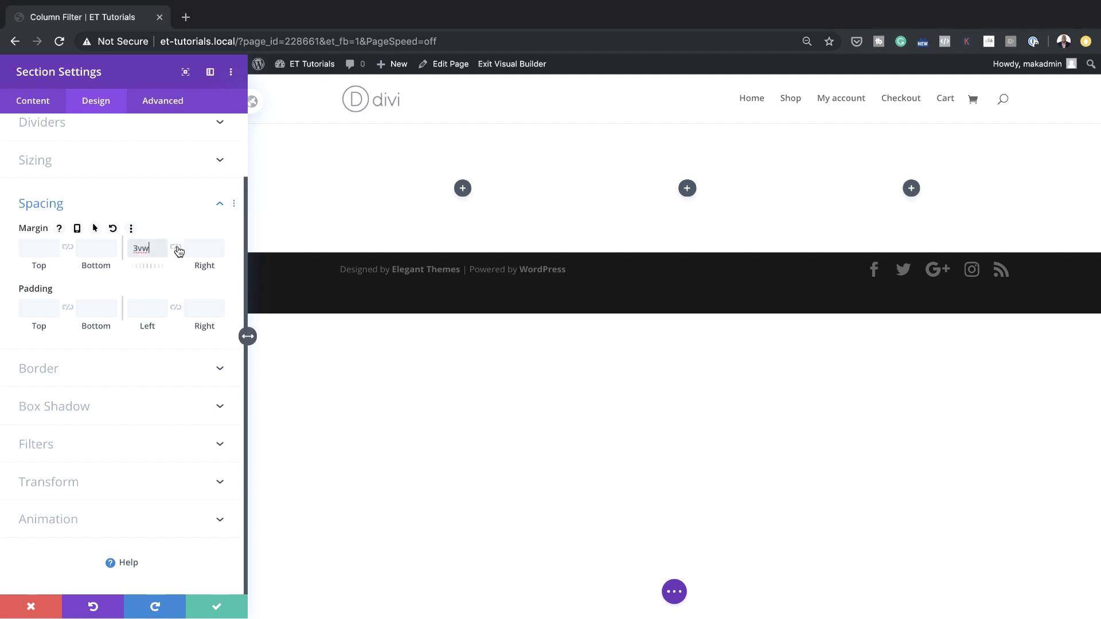
pyautogui.click(176, 248)
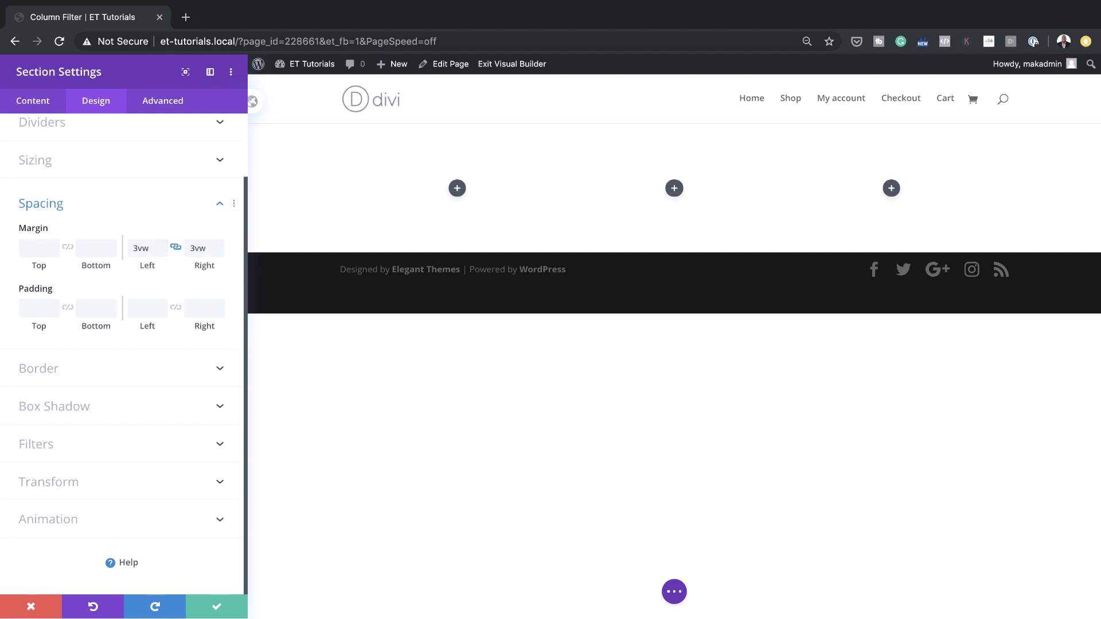
# Step: Set the section's top and bottom padding to 84px, linking the two values, and save the section settings
pyautogui.click(33, 307)
pyautogui.write('84px')
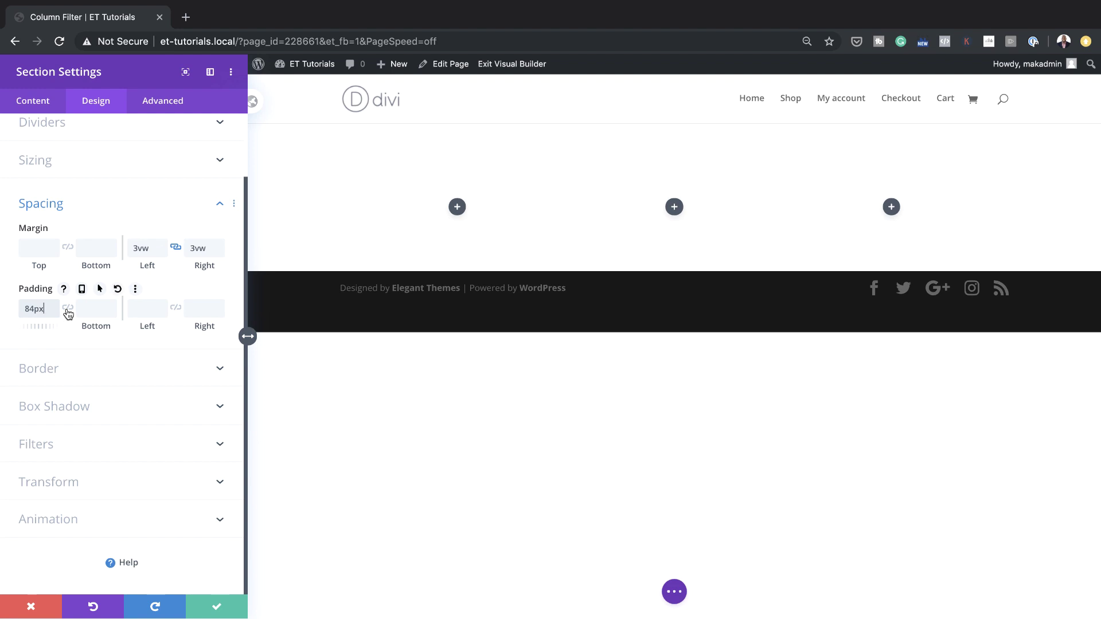
pyautogui.click(67, 309)
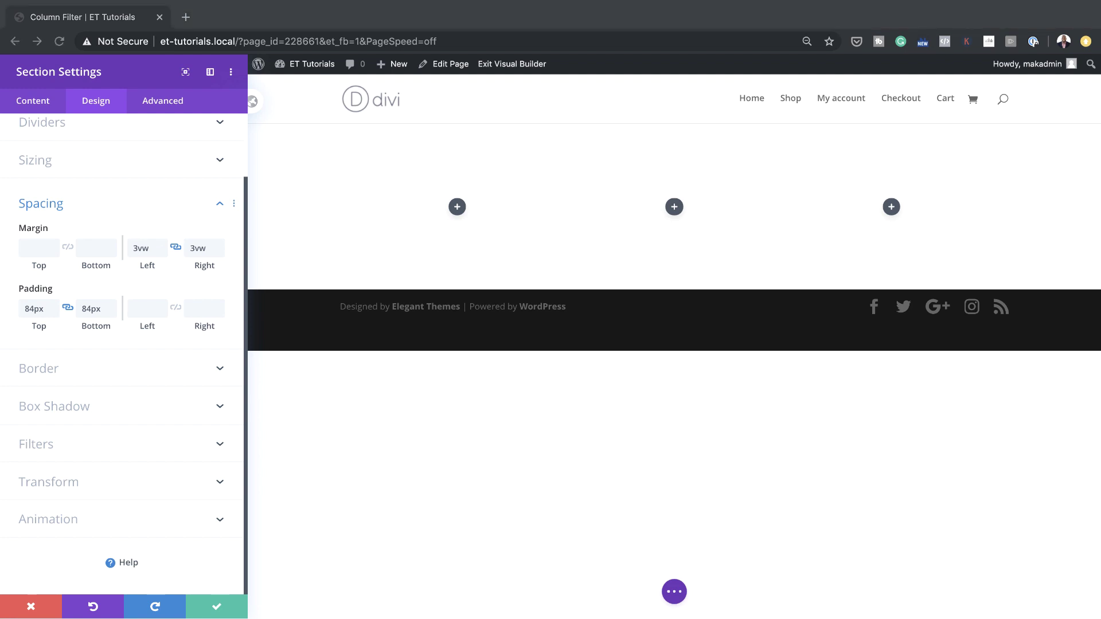
pyautogui.click(236, 609)
# Step: Give the three-column row a background color of #c4c4c4
pyautogui.click(249, 188)
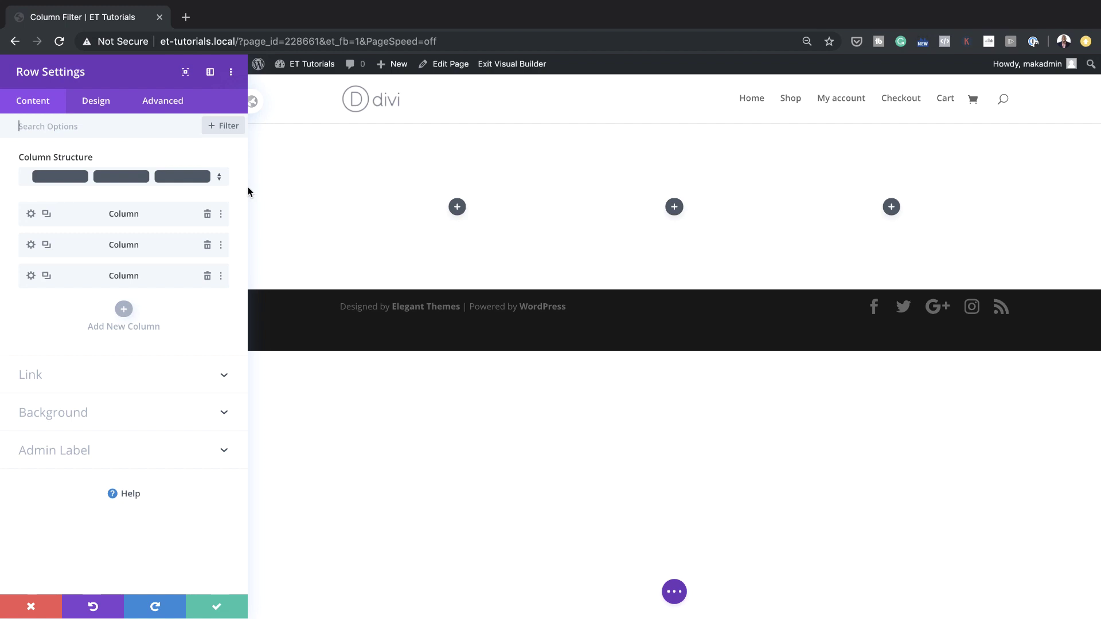
pyautogui.click(82, 417)
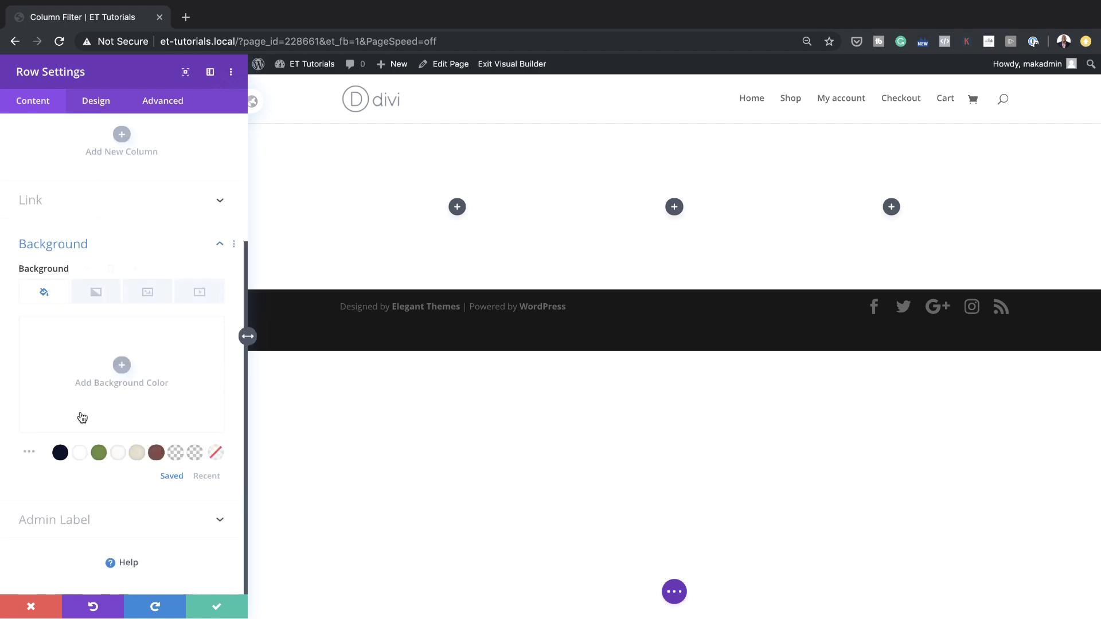
pyautogui.click(121, 364)
pyautogui.click(36, 333)
pyautogui.write('#c4c4c4')
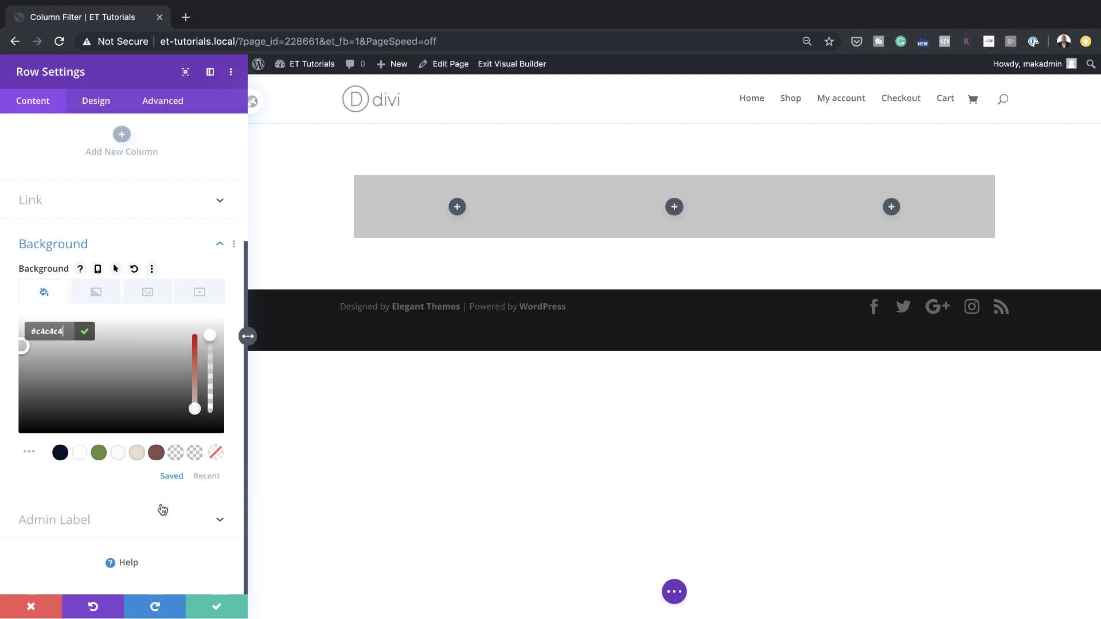
# Step: Add the mountain lake photo x-Madebyvadim-photos-17.jpg from the media library as the row's background image
pyautogui.click(156, 301)
pyautogui.click(121, 368)
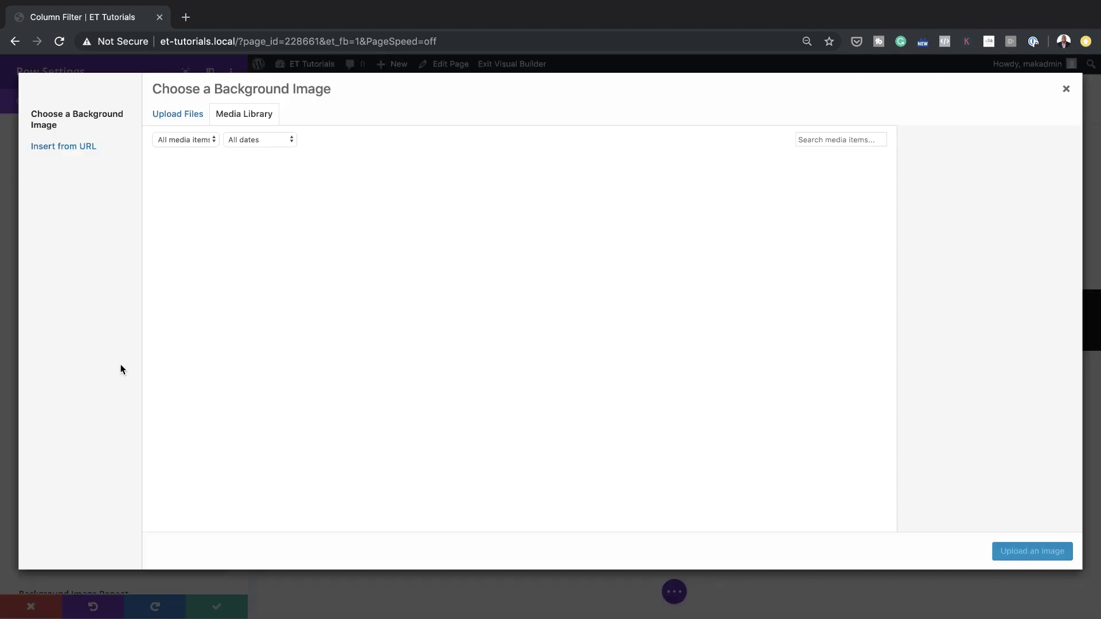
pyautogui.click(210, 206)
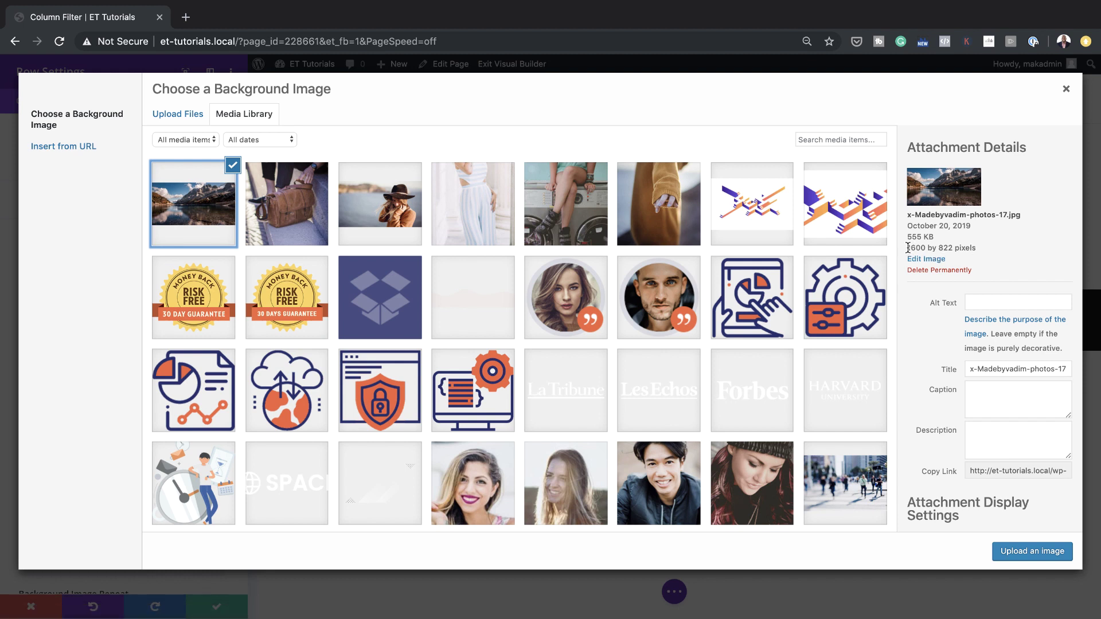
pyautogui.moveTo(907, 248); pyautogui.dragTo(978, 249)
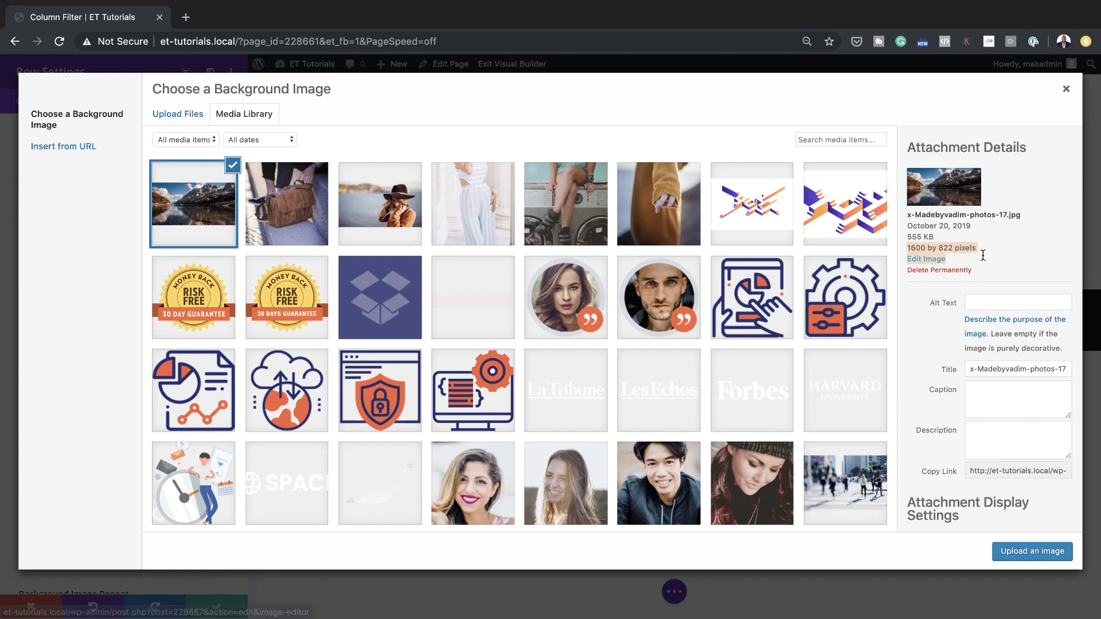
pyautogui.click(1038, 552)
# Step: Set the row's background image blend to Multiply
pyautogui.scroll(-4, 109, 476)
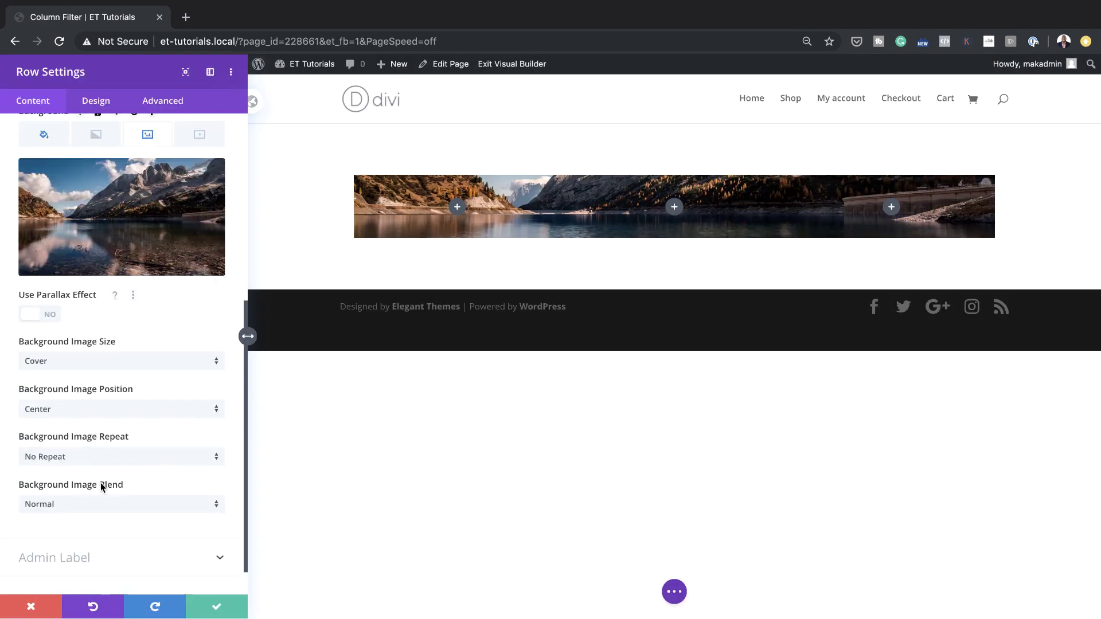
pyautogui.click(103, 510)
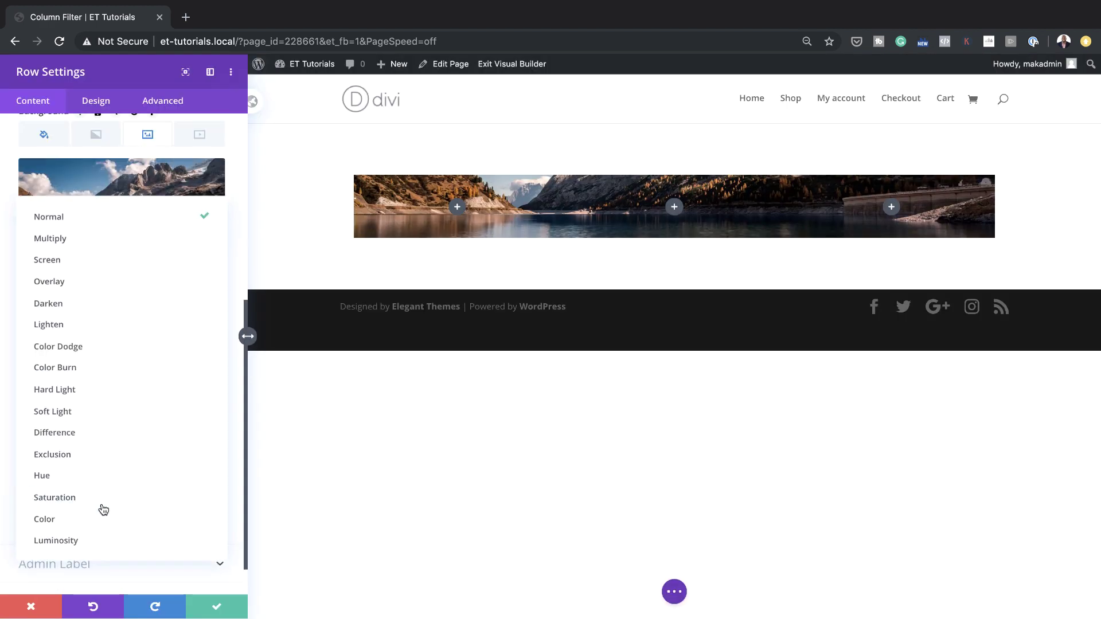
pyautogui.click(122, 245)
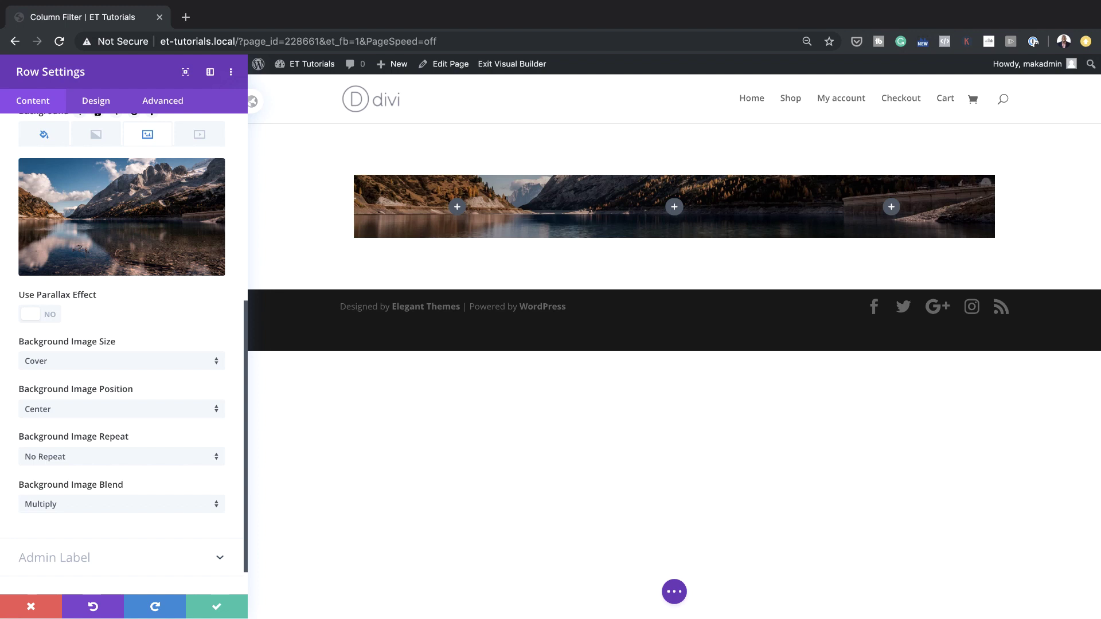
# Step: Enable a custom gutter width of 1 for the row and equalize its column heights
pyautogui.scroll(6, 160, 430)
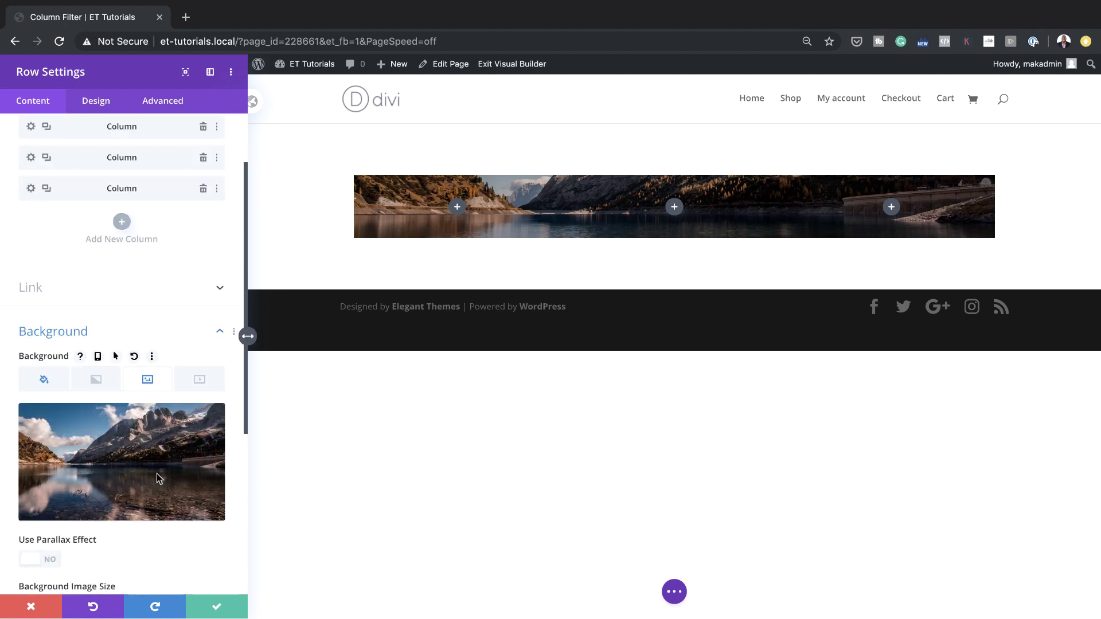
pyautogui.click(105, 103)
pyautogui.click(74, 166)
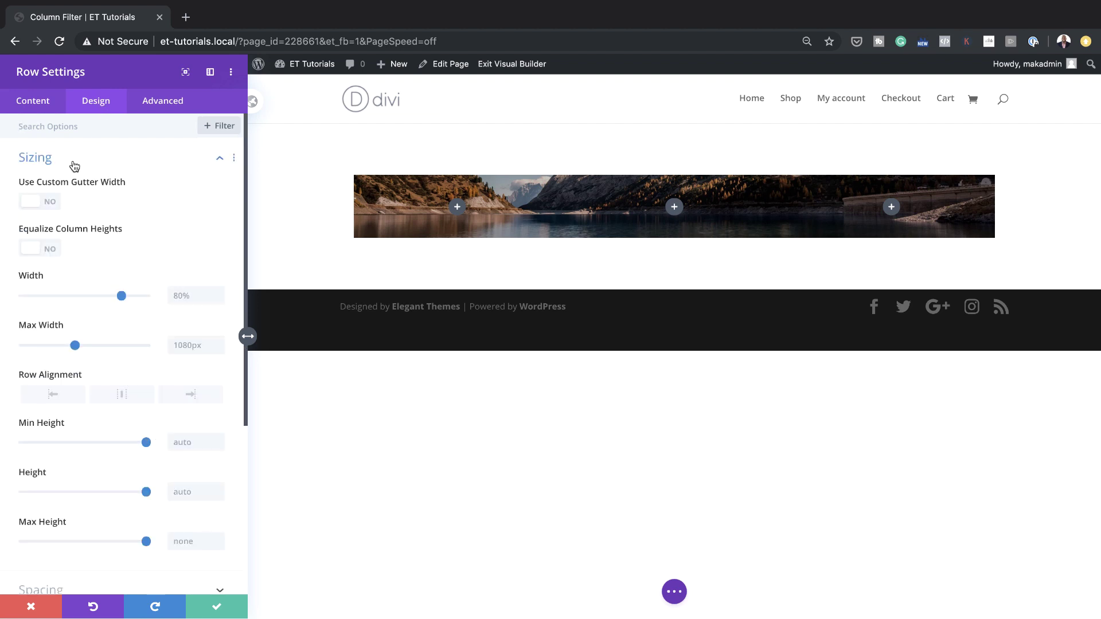
pyautogui.click(51, 206)
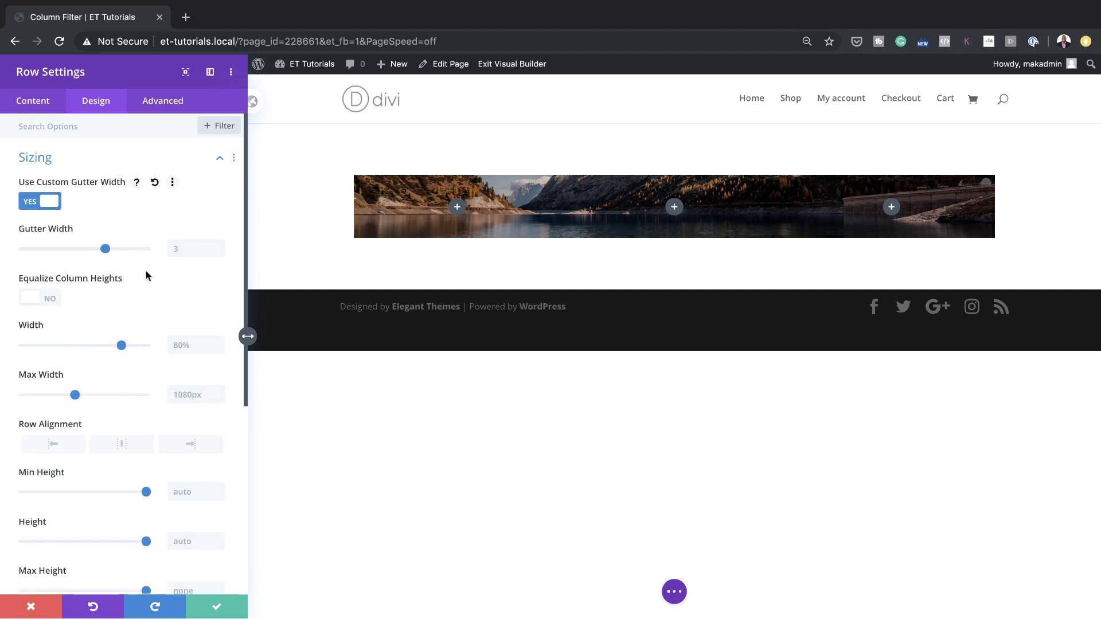
pyautogui.moveTo(105, 253); pyautogui.dragTo(29, 251)
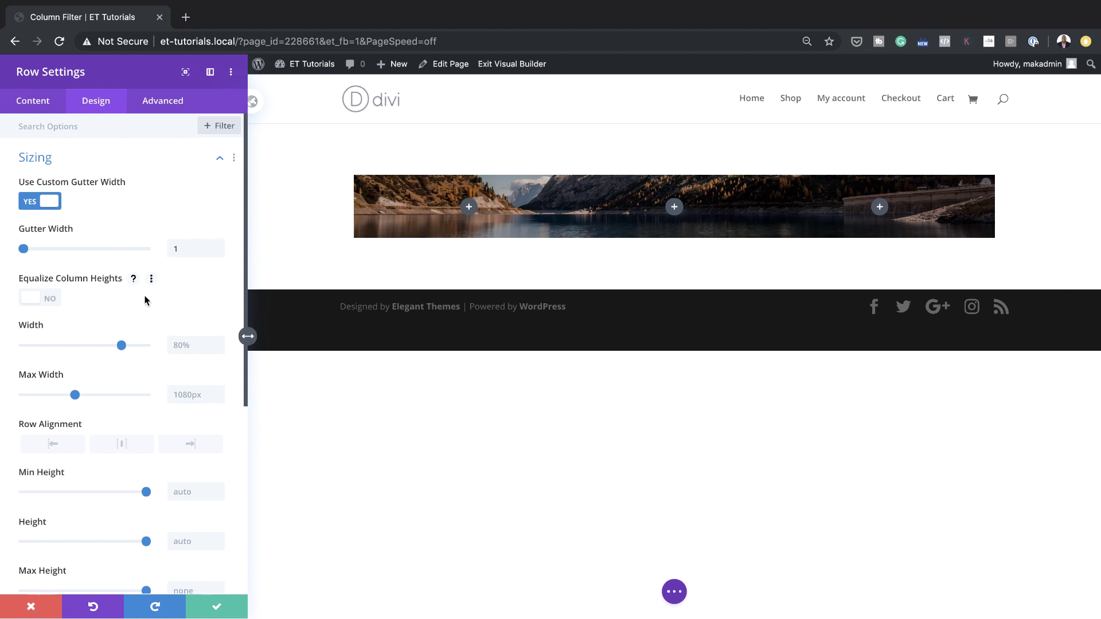
pyautogui.click(54, 303)
# Step: Set both the width and the max width of the row to 100%
pyautogui.scroll(-1, 53, 304)
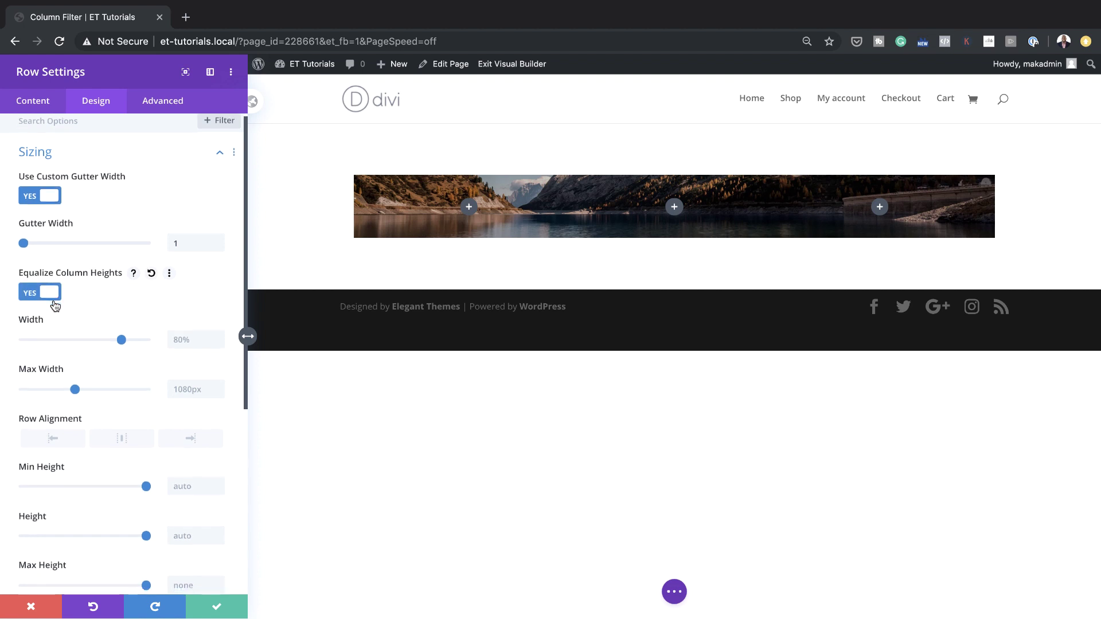
pyautogui.moveTo(121, 336); pyautogui.dragTo(181, 338)
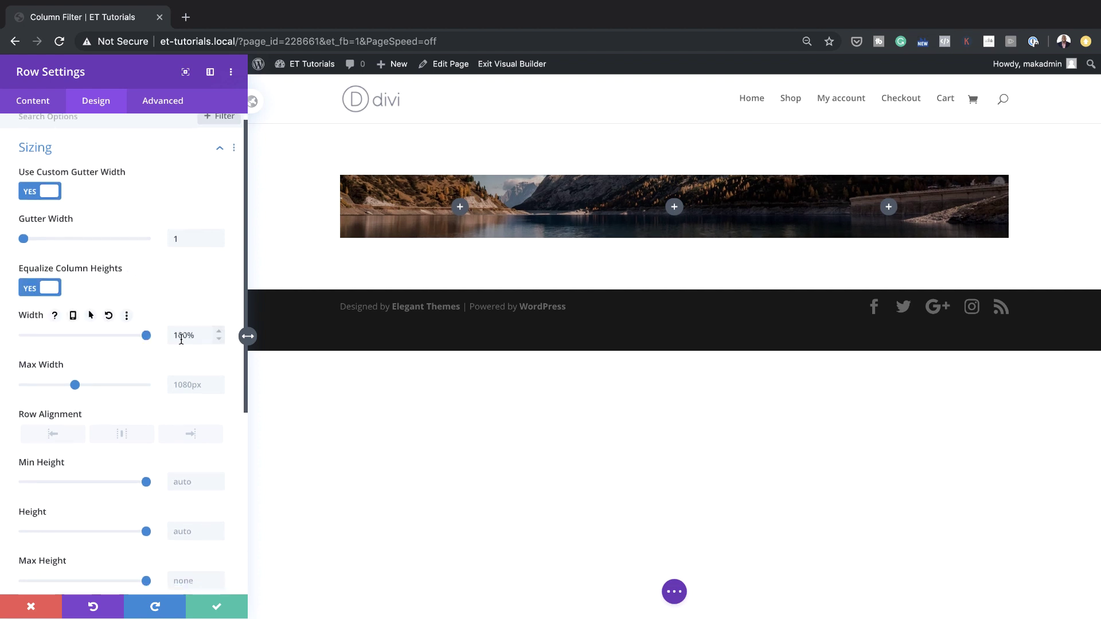
pyautogui.click(184, 386)
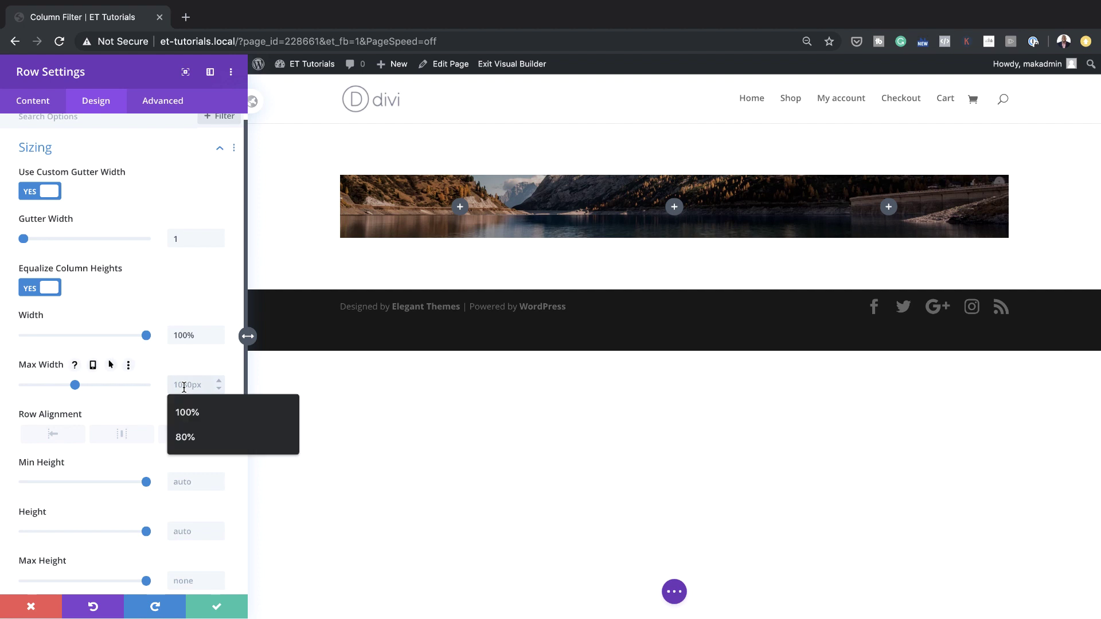
pyautogui.write('1')
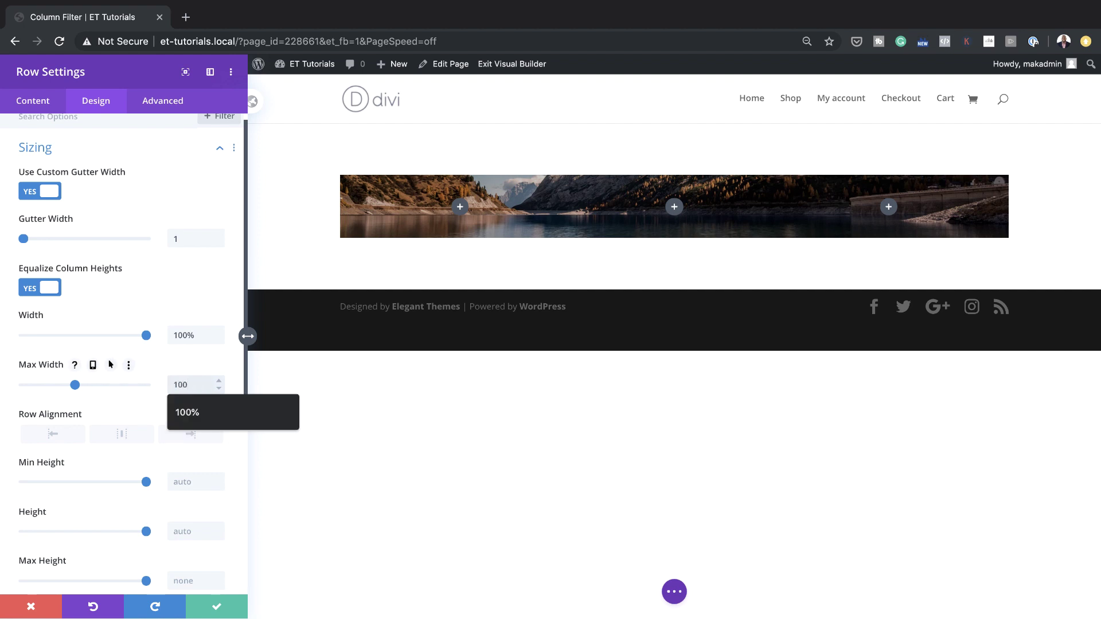
pyautogui.write('00')
pyautogui.press('Return')
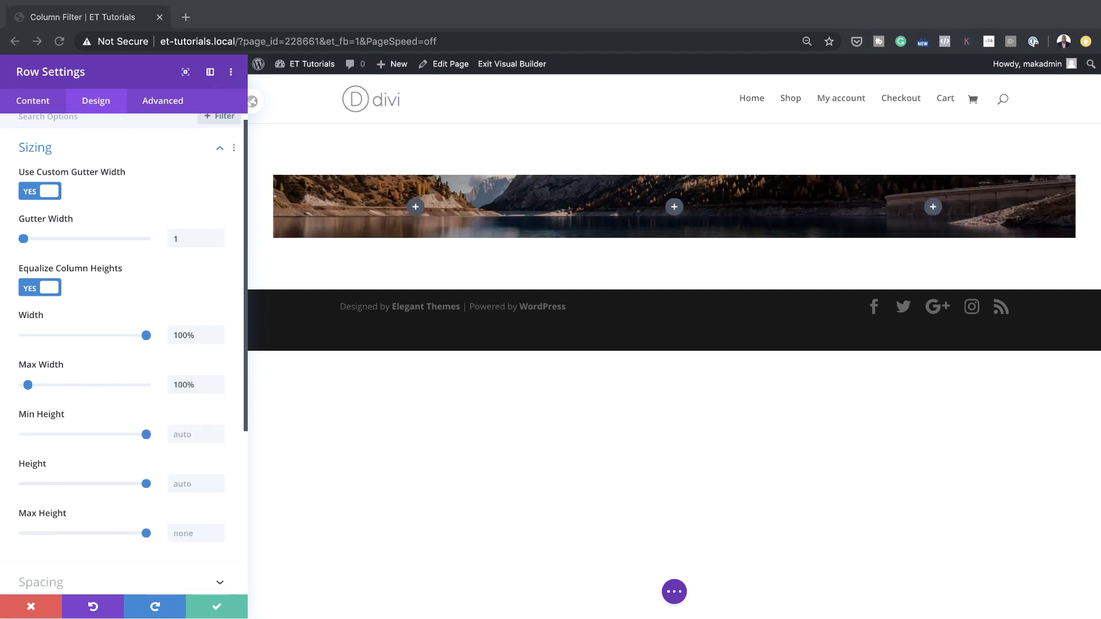
pyautogui.scroll(-3, 233, 565)
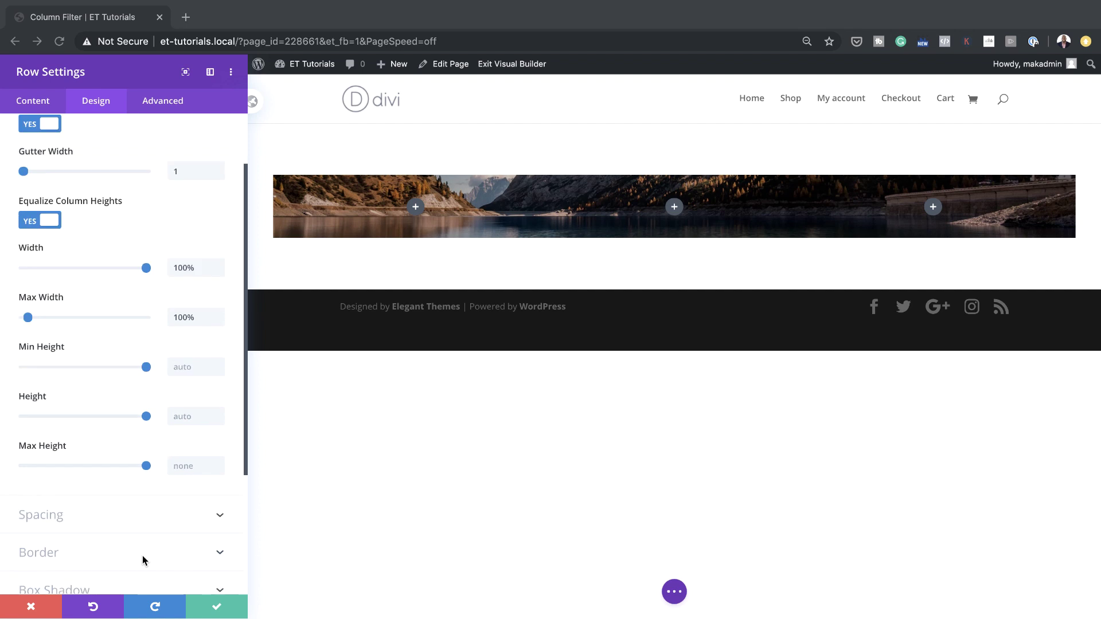
# Step: Set the row's top and bottom padding to 0px and apply the box shadow preset that surrounds all sides softly
pyautogui.click(59, 516)
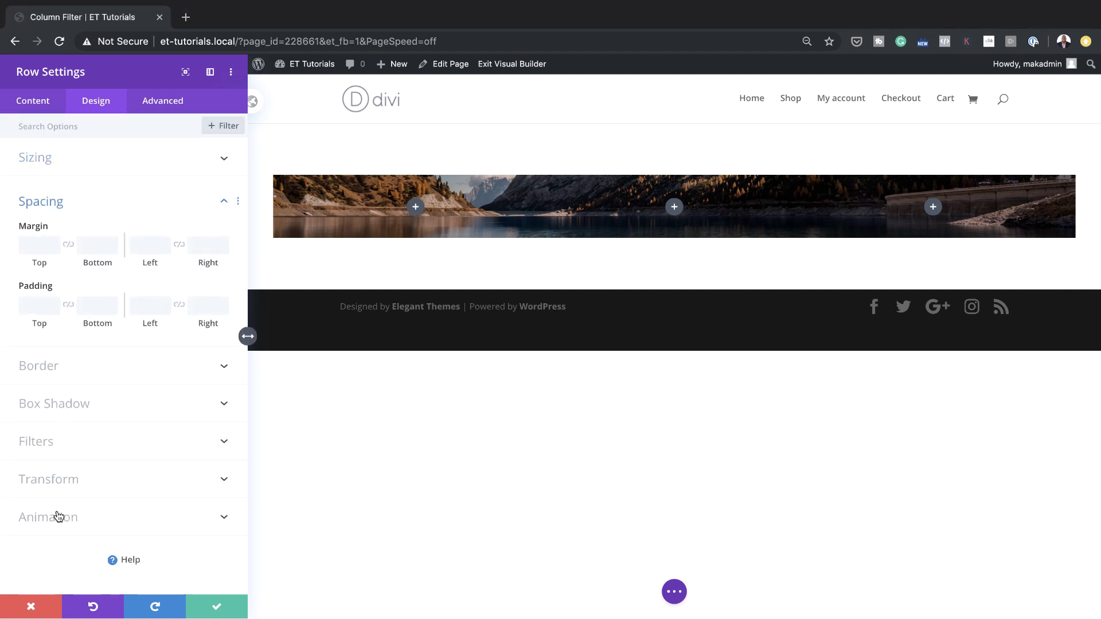
pyautogui.click(39, 308)
pyautogui.write('0px')
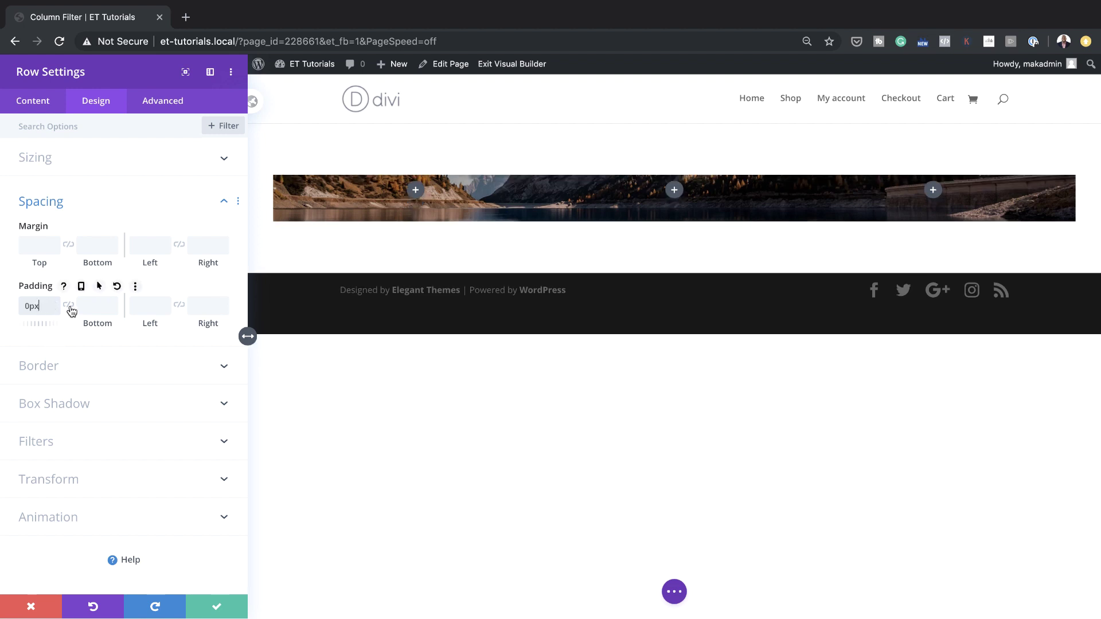
pyautogui.click(69, 305)
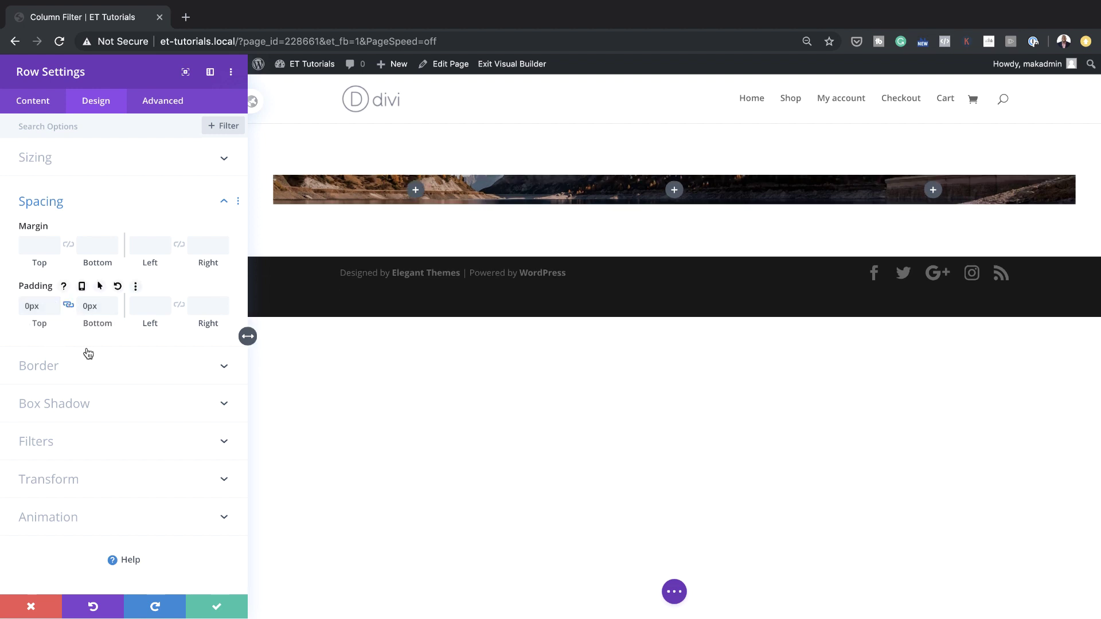
pyautogui.click(81, 405)
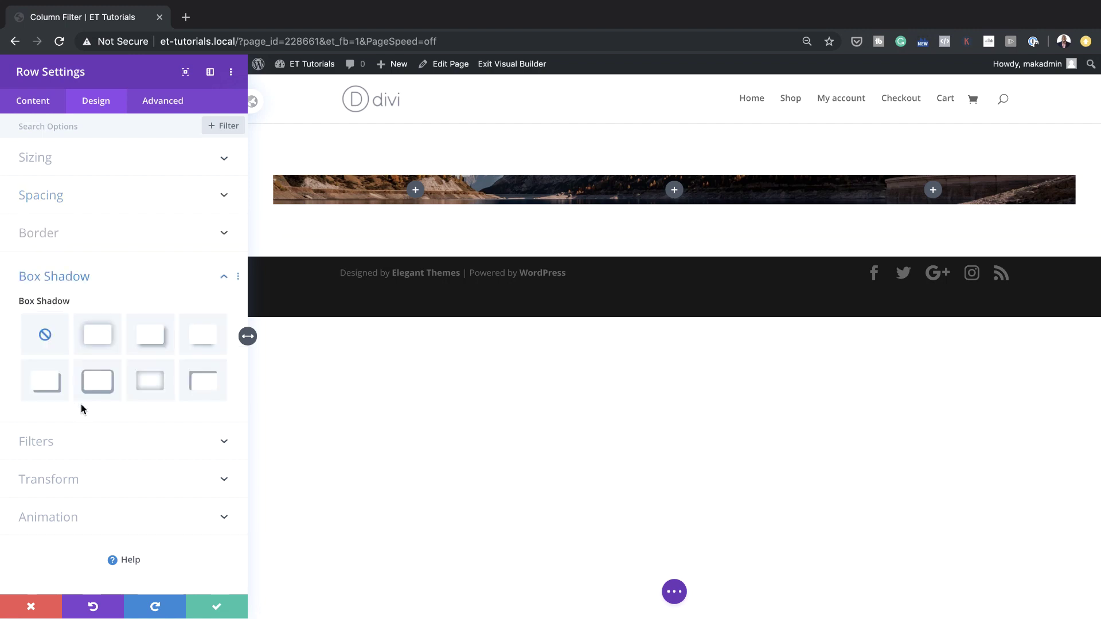
pyautogui.click(96, 341)
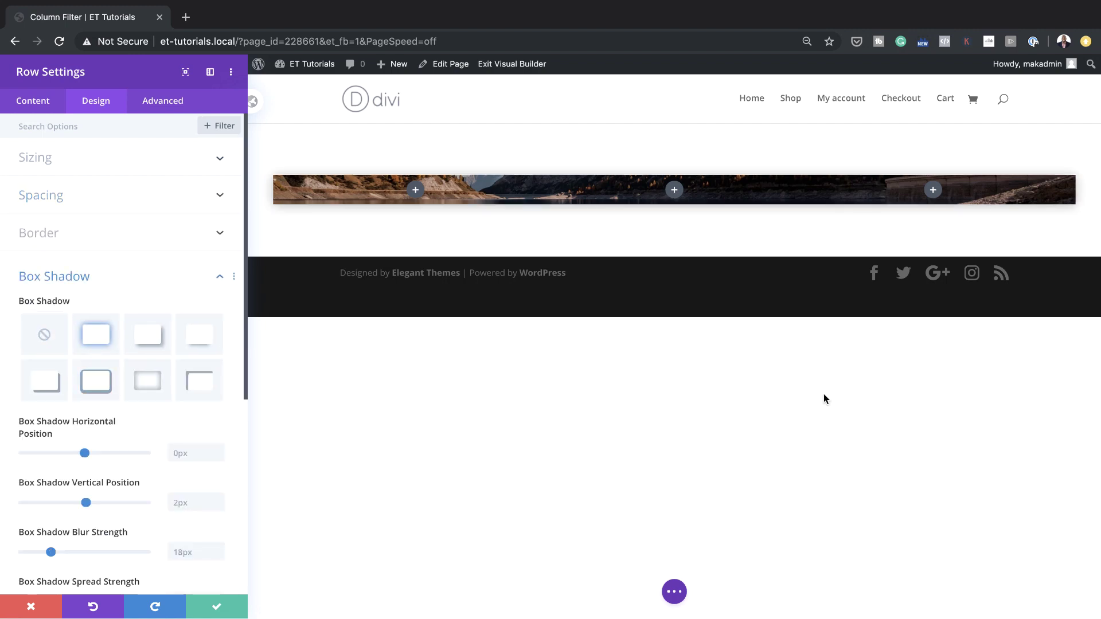
# Step: Set the row's Z Index to 1
pyautogui.click(156, 112)
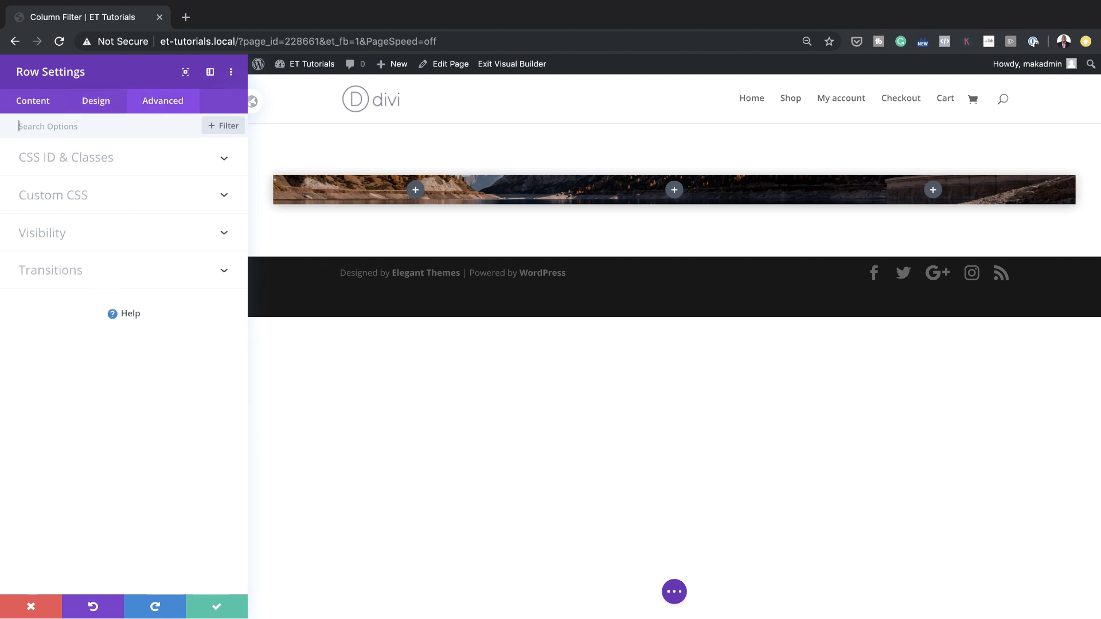
pyautogui.click(67, 235)
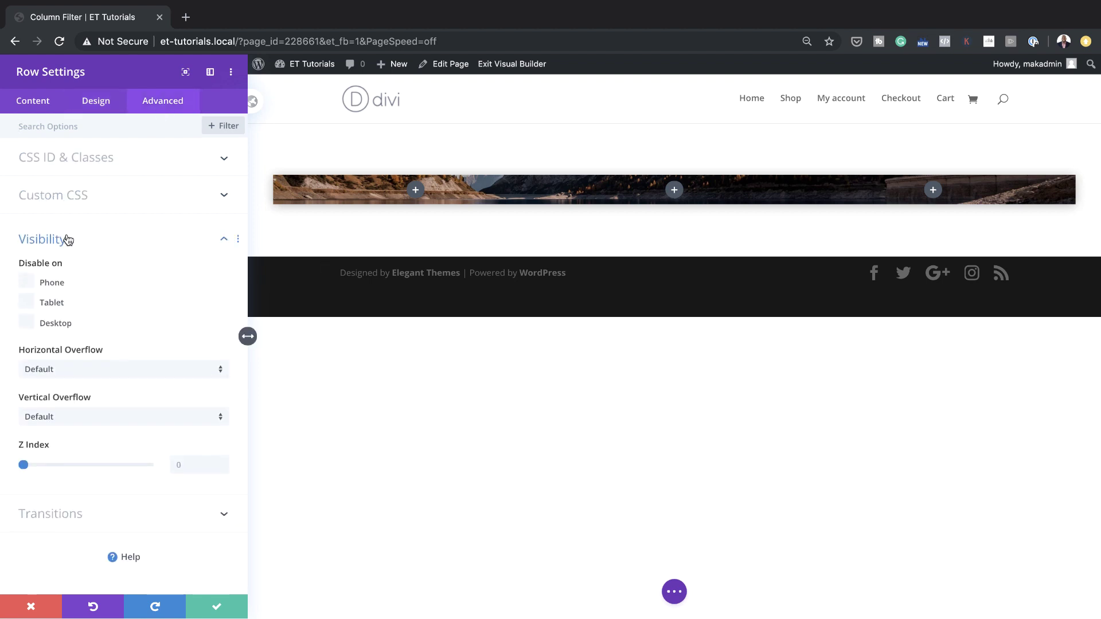
pyautogui.click(197, 466)
pyautogui.write('1')
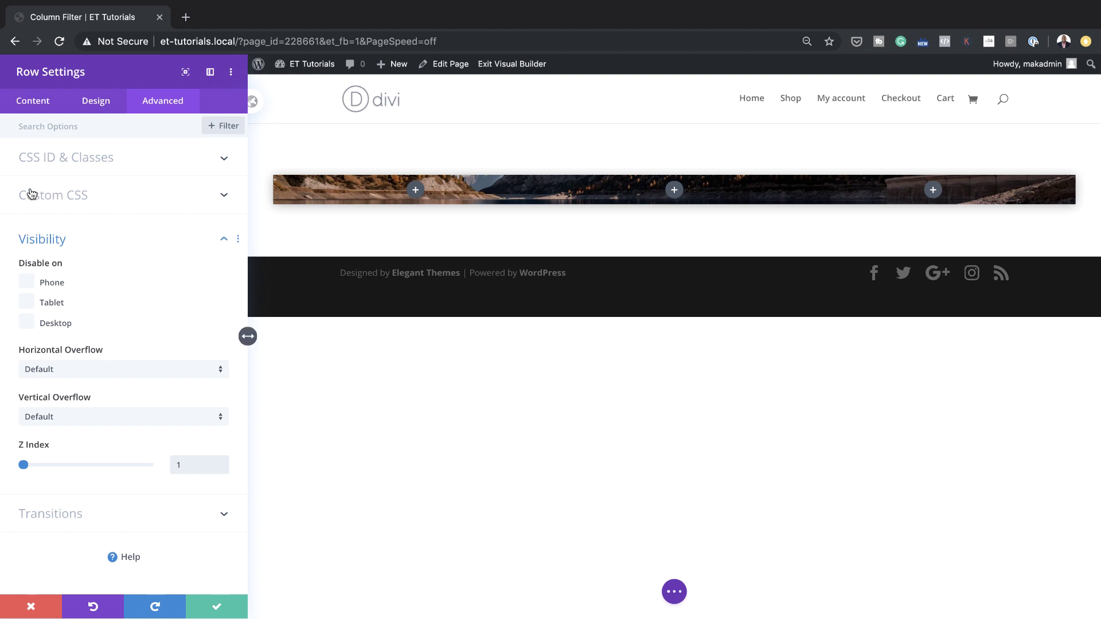
# Step: Set the filter blend mode of the row's first column to Screen
pyautogui.click(39, 103)
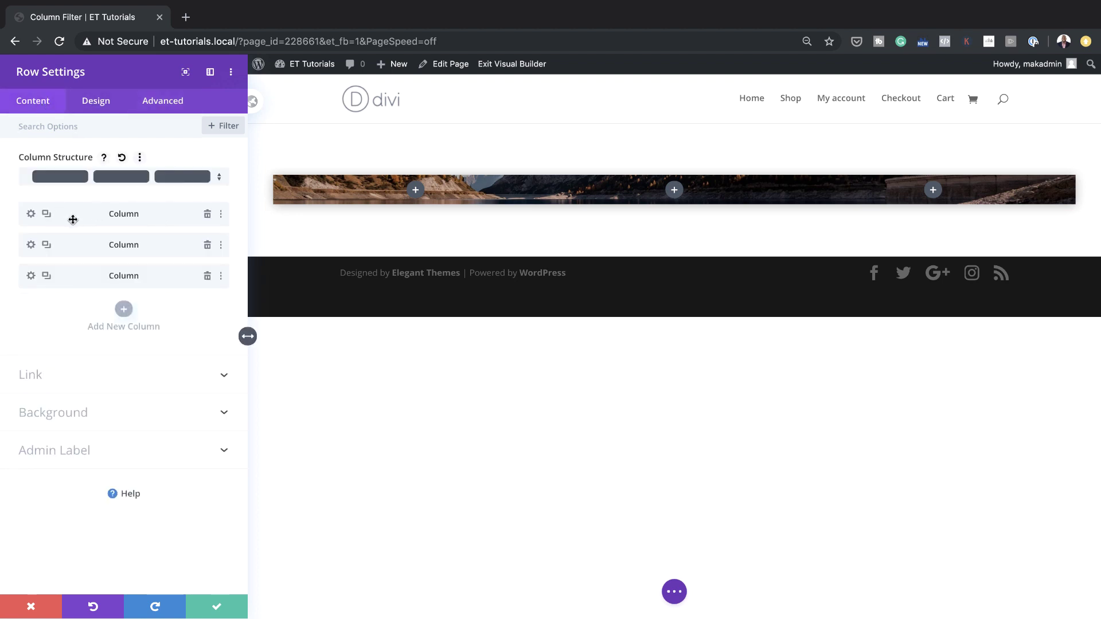
pyautogui.click(31, 216)
pyautogui.click(99, 103)
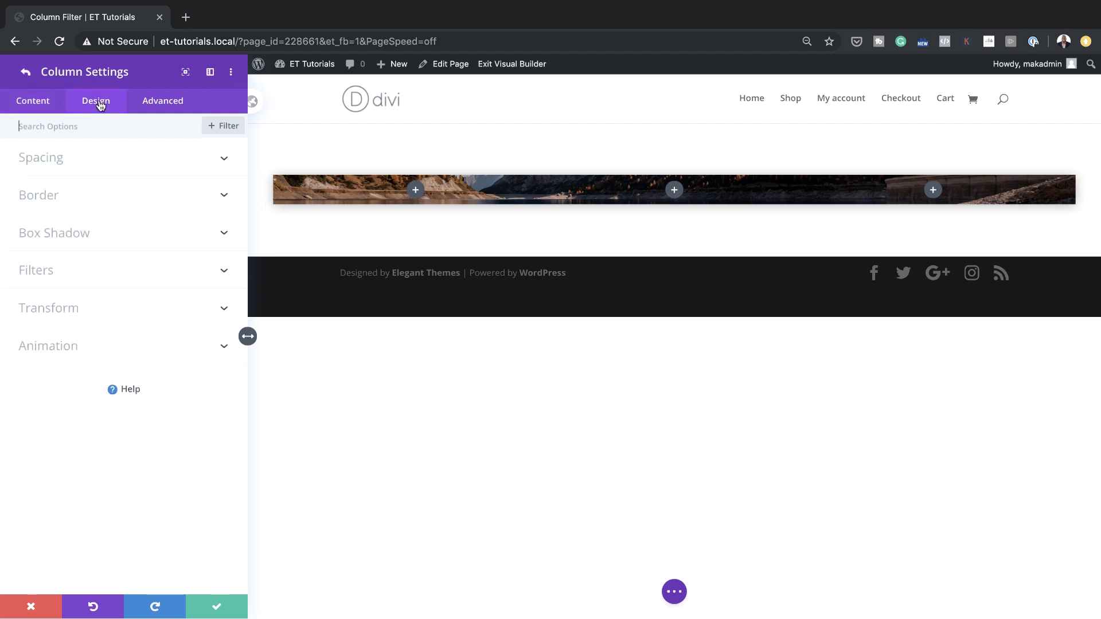
pyautogui.click(60, 273)
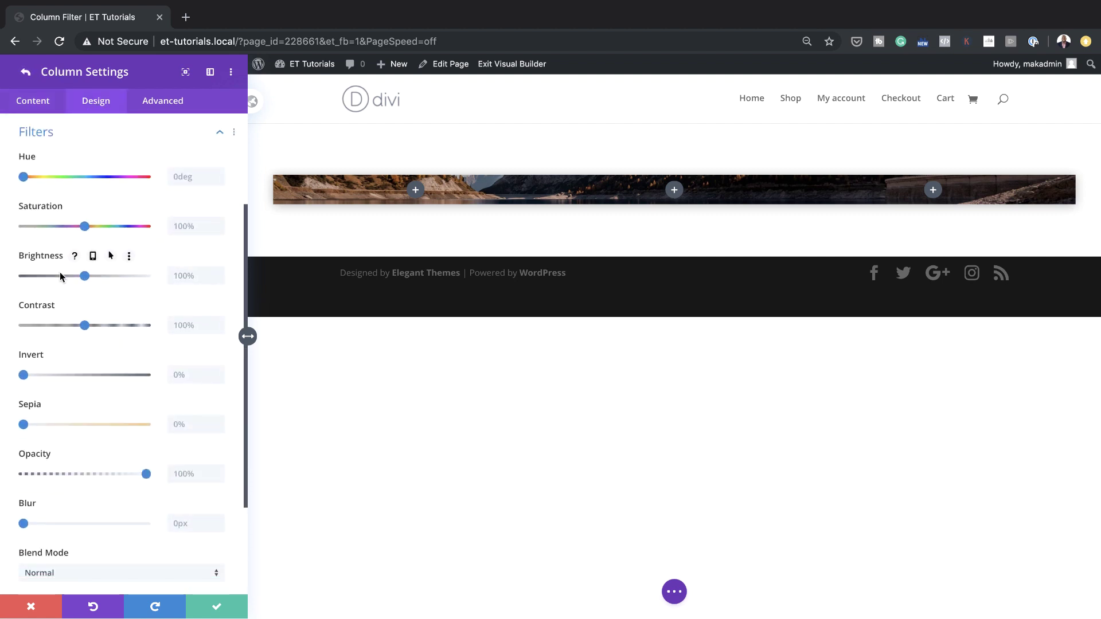
pyautogui.scroll(-1, 94, 522)
pyautogui.scroll(-3, 92, 521)
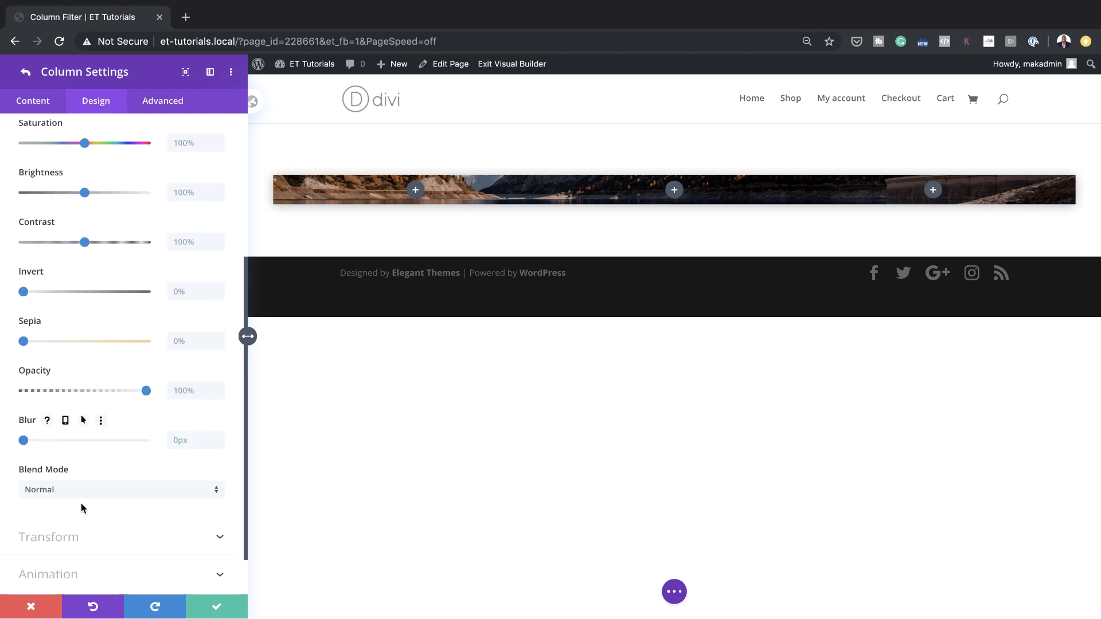
pyautogui.click(76, 493)
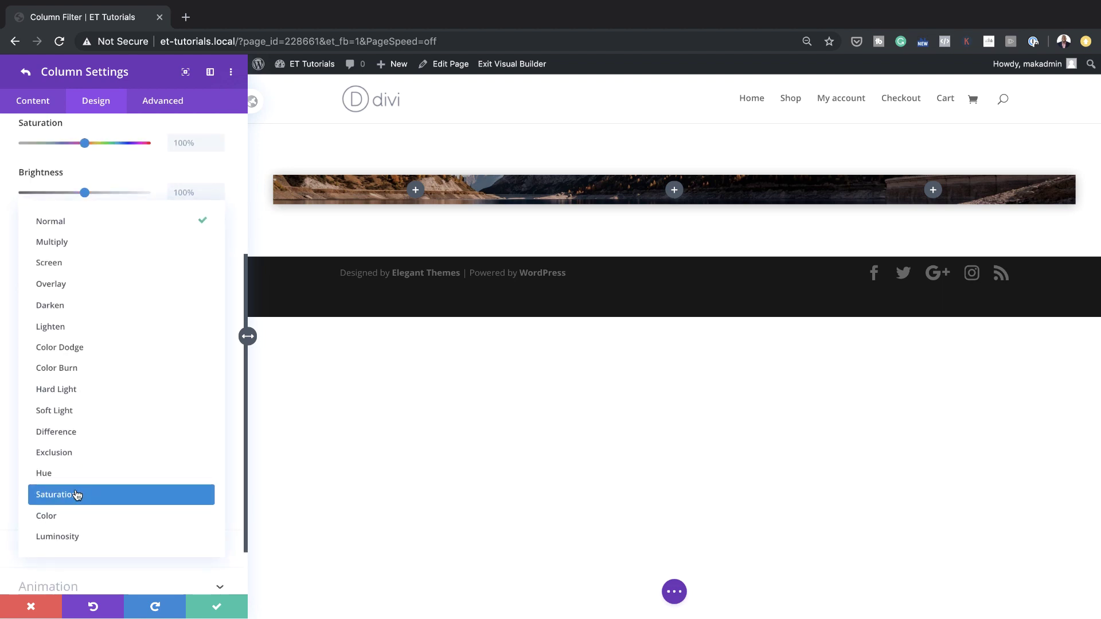
pyautogui.click(49, 263)
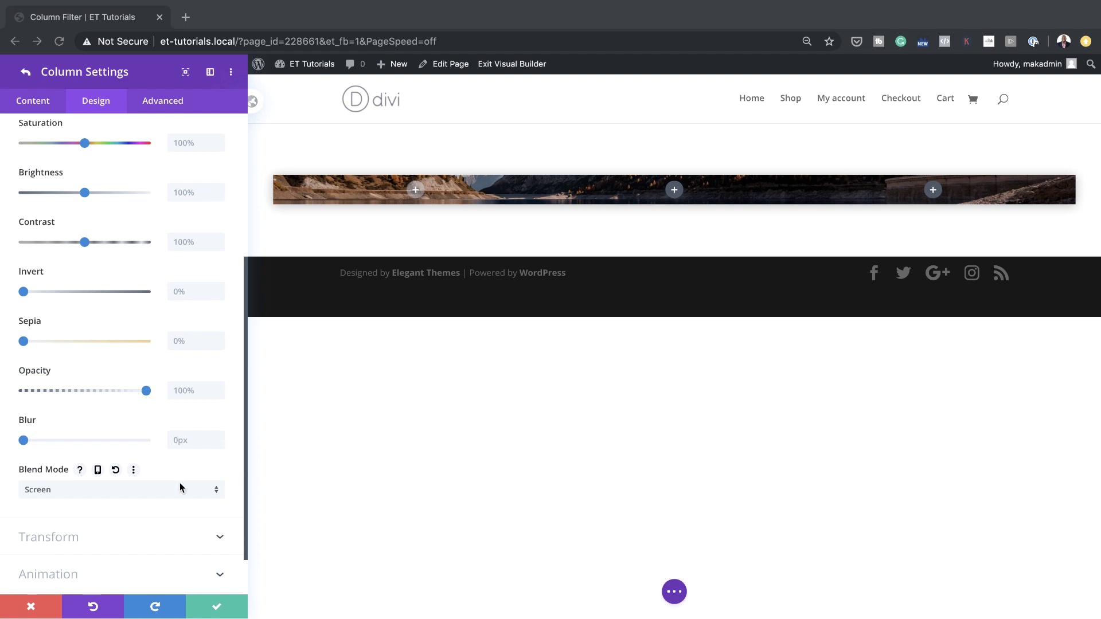
# Step: Give the first column a hover transform that scales it to 105% in both directions
pyautogui.scroll(-2, 152, 555)
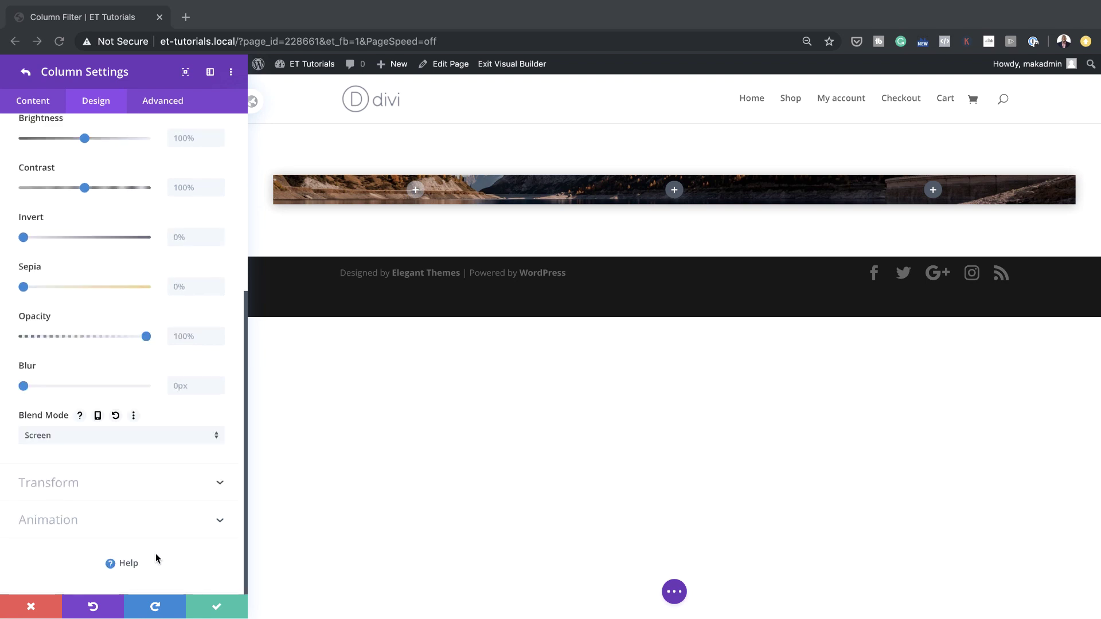
pyautogui.click(80, 484)
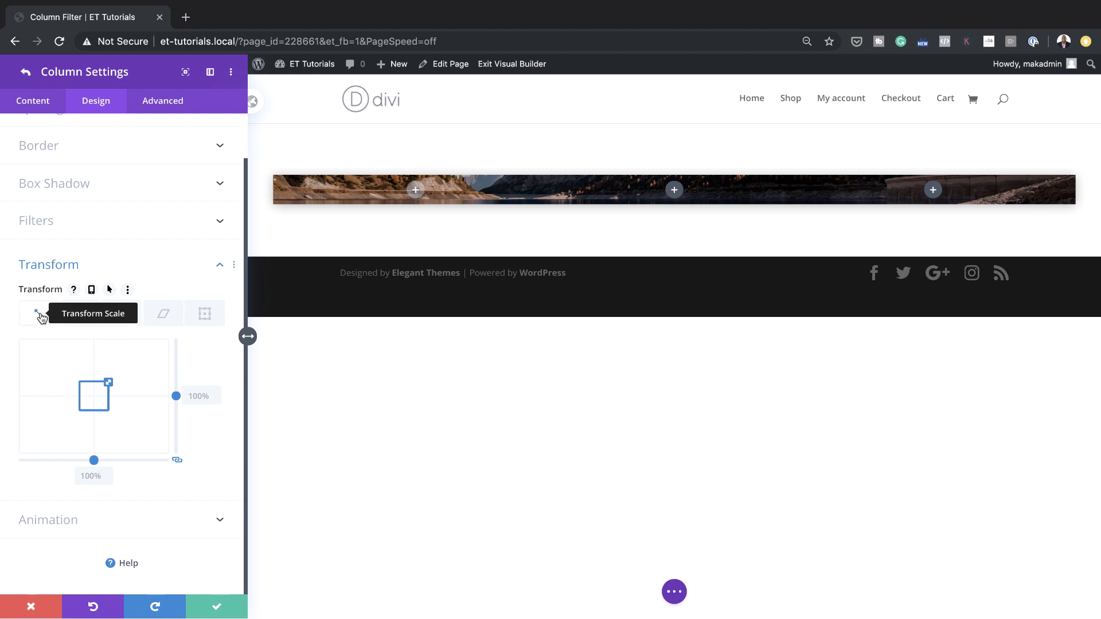
pyautogui.click(111, 292)
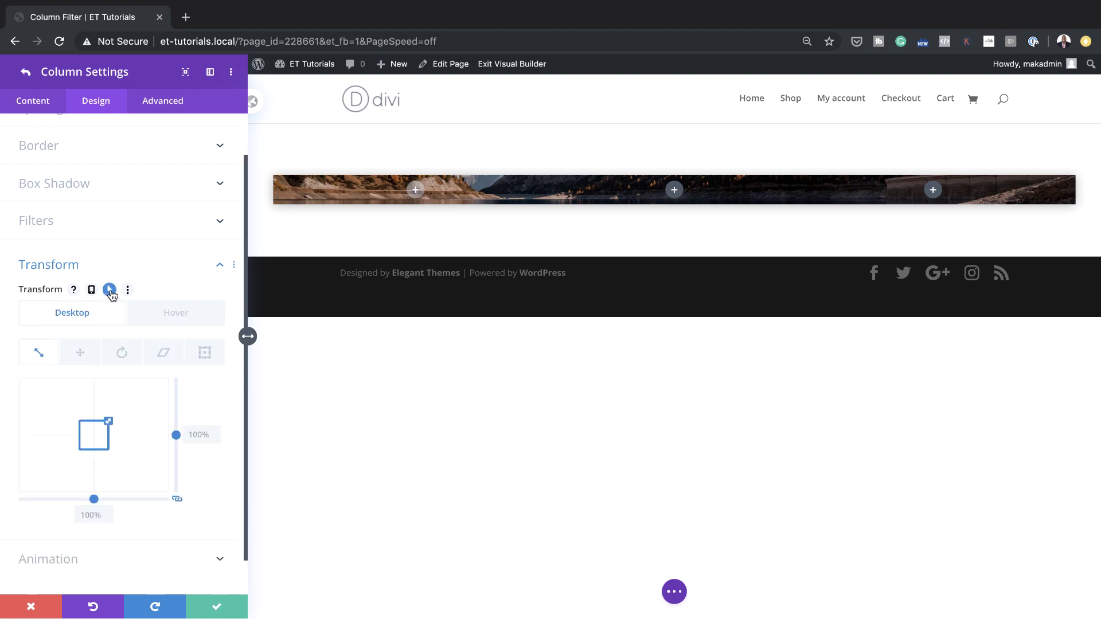
pyautogui.click(176, 315)
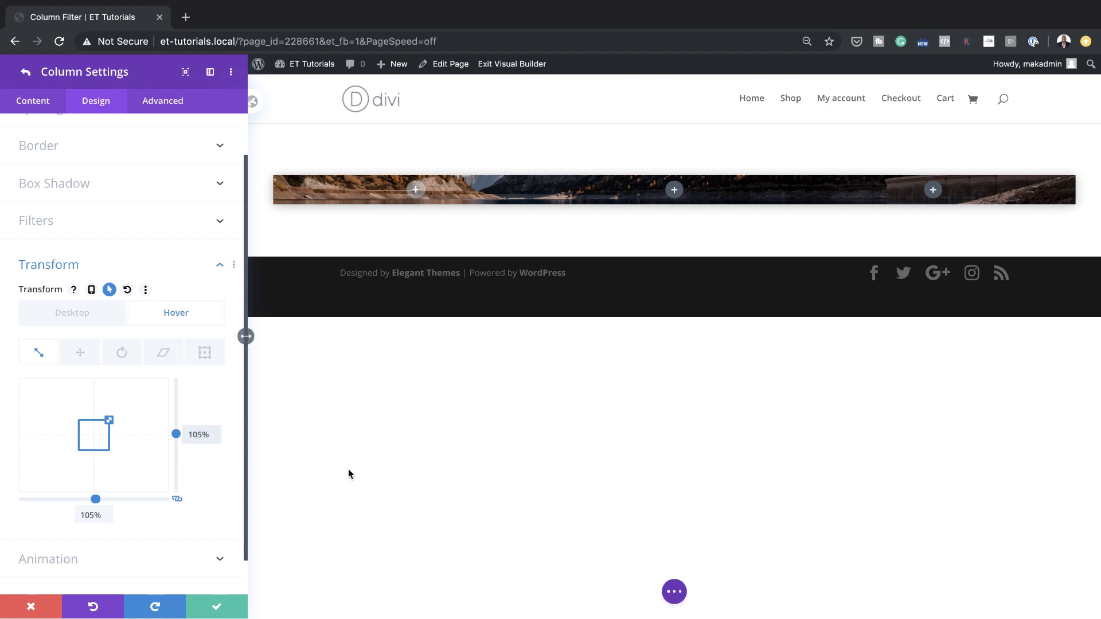
# Step: Choose a horizontal overflow option in the first column's visibility settings
pyautogui.click(170, 104)
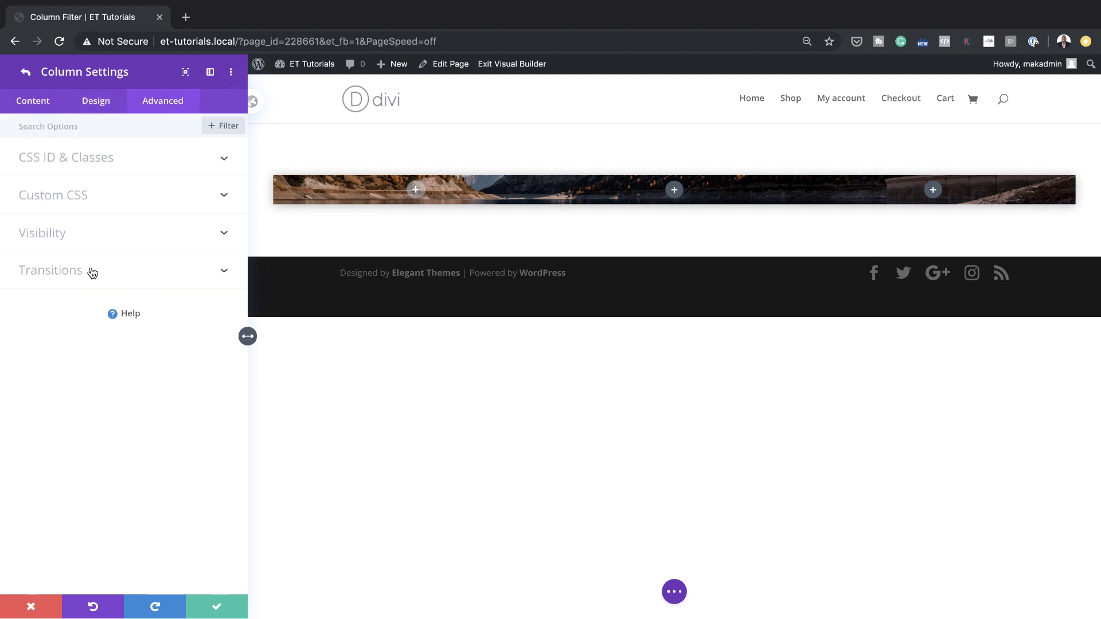
pyautogui.click(65, 236)
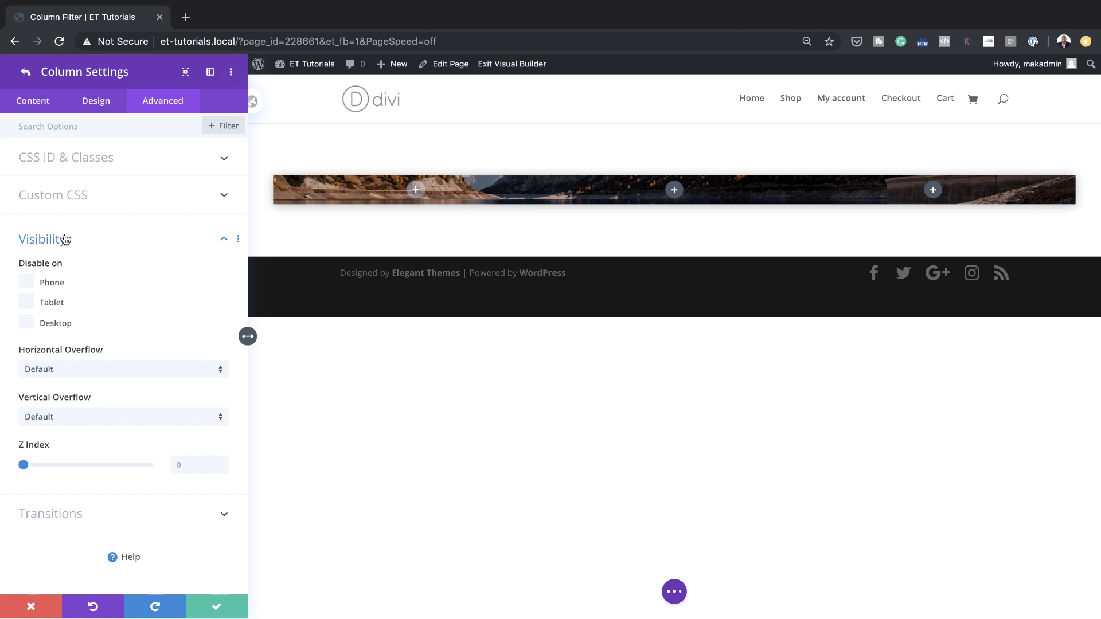
pyautogui.click(94, 370)
pyautogui.click(118, 403)
# Step: Set the first column's transition duration to 500ms and save the column and row settings
pyautogui.click(57, 519)
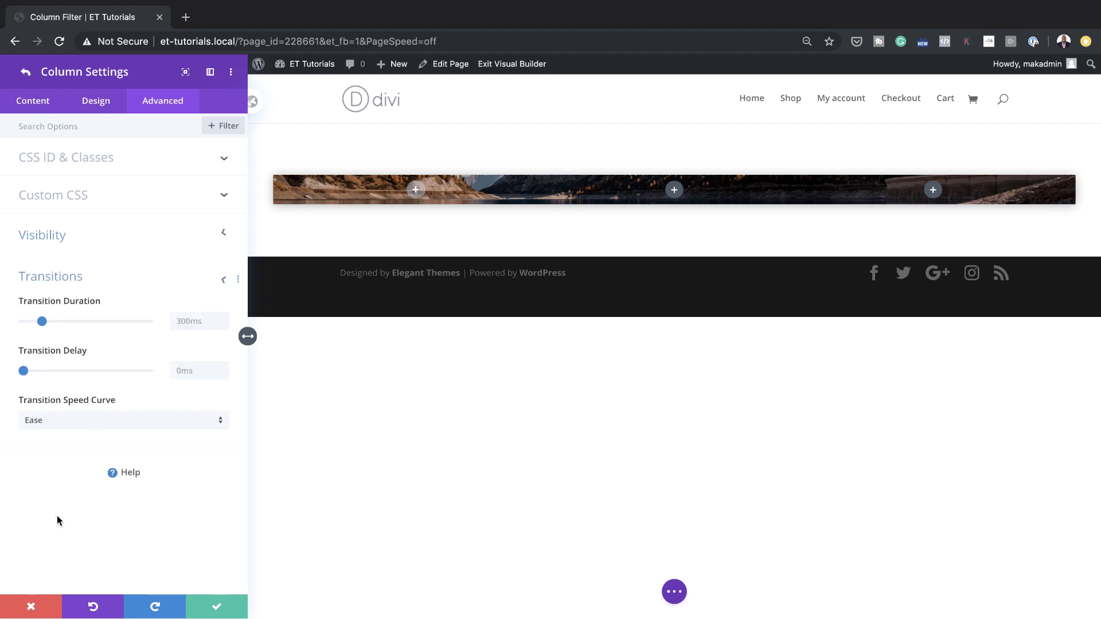
pyautogui.click(178, 321)
pyautogui.write('50')
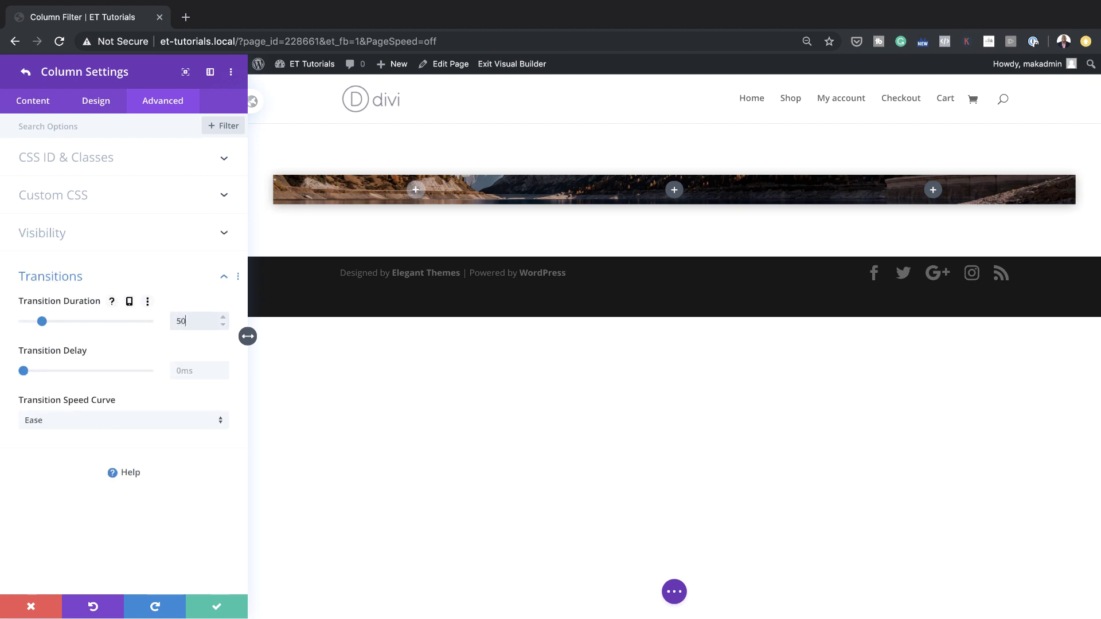
pyautogui.write('0ms')
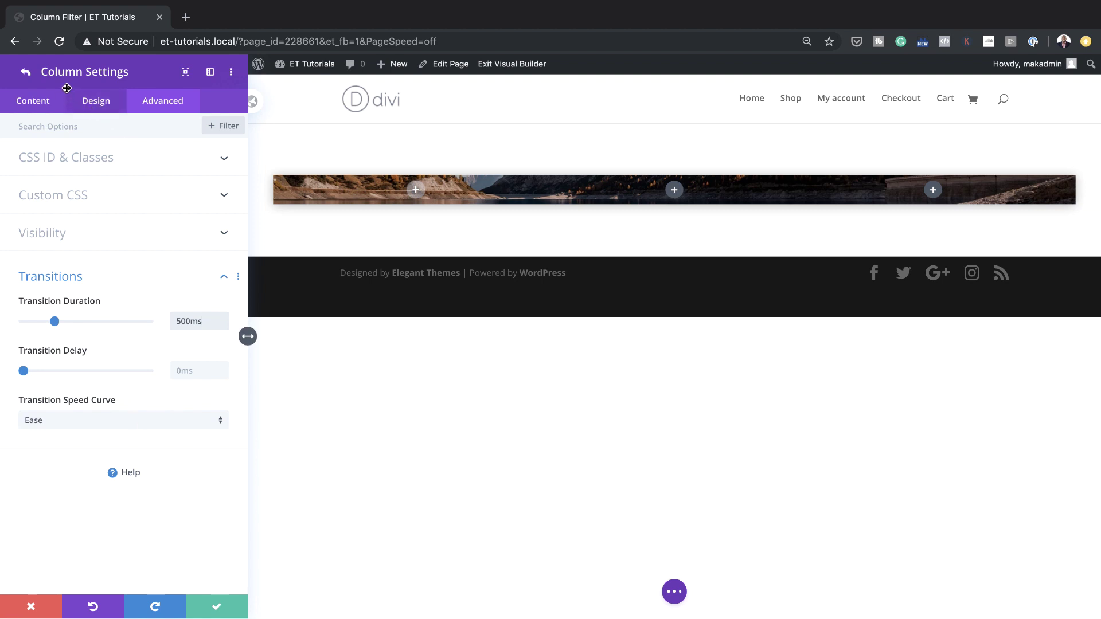
pyautogui.click(212, 614)
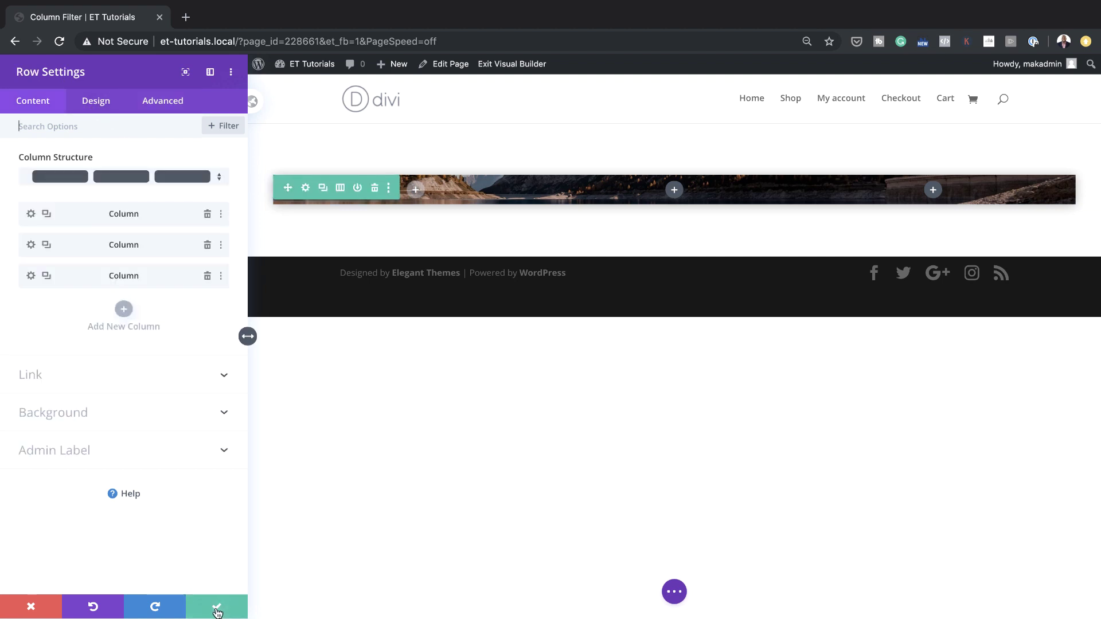
pyautogui.click(217, 609)
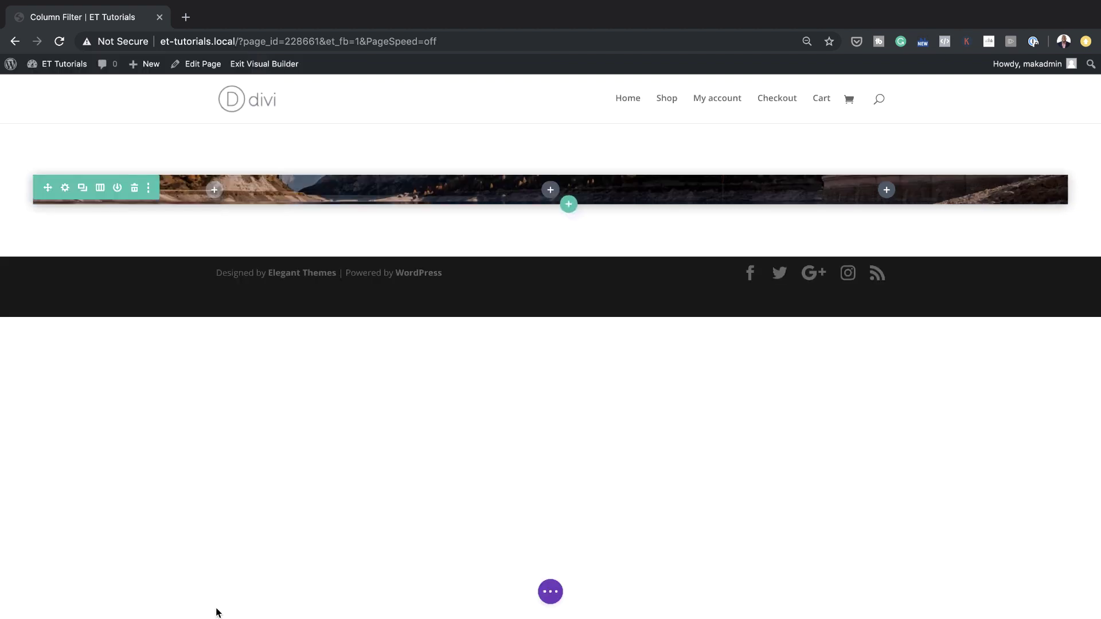
# Step: Insert a Text module into the first column of the row
pyautogui.click(216, 191)
pyautogui.write('text')
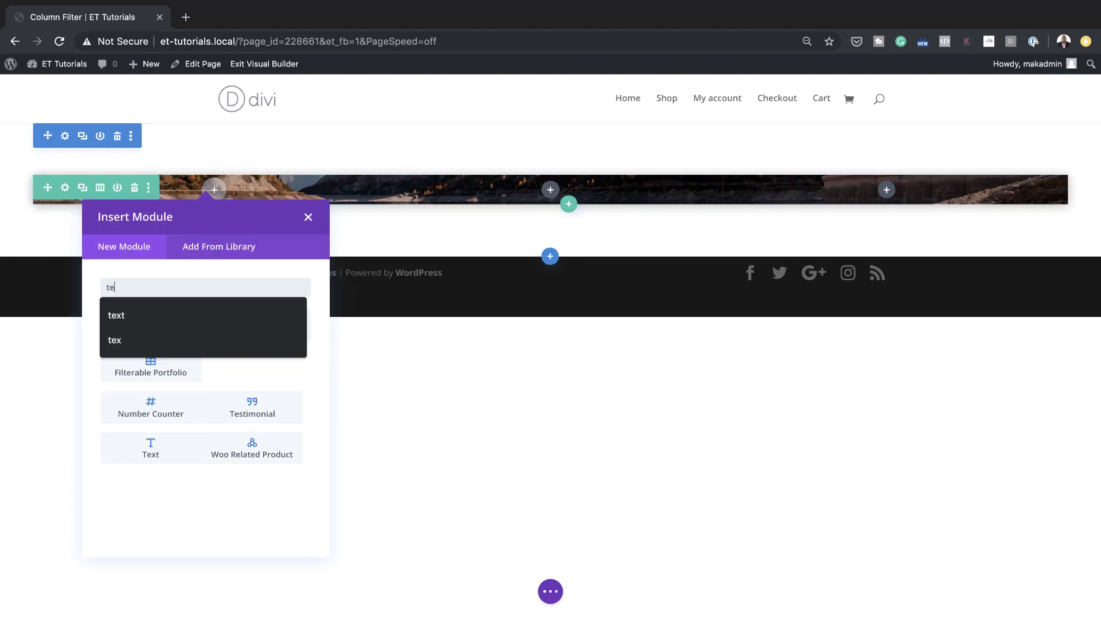
pyautogui.click(166, 344)
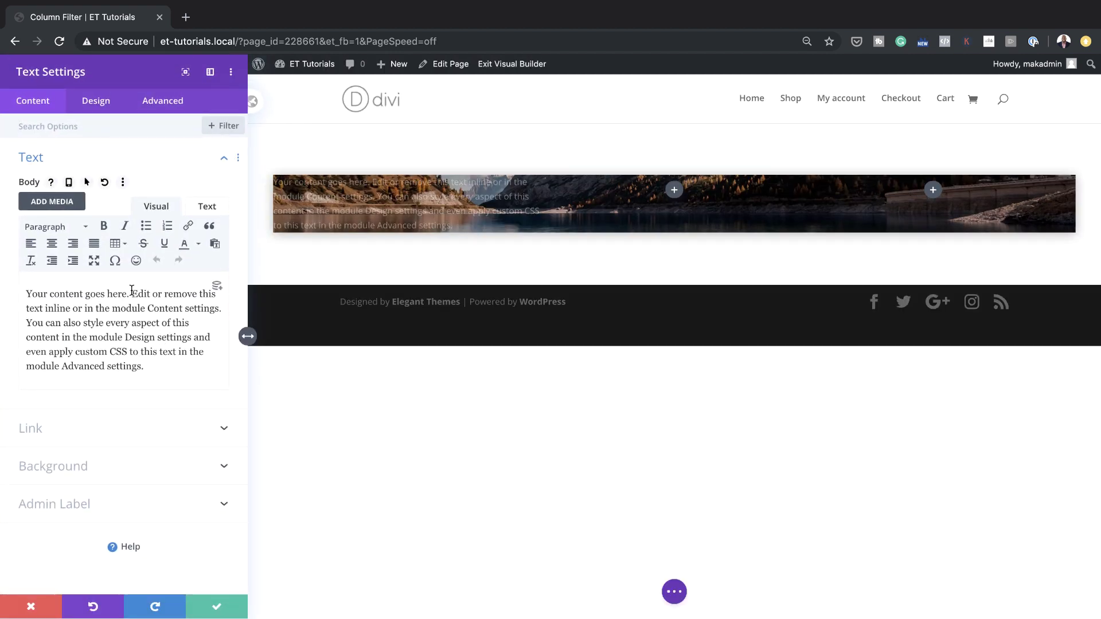
# Step: Shorten the module's body text to "Your content goes here." and format it as Heading 2
pyautogui.moveTo(131, 293); pyautogui.dragTo(191, 365)
pyautogui.press('BackSpace')
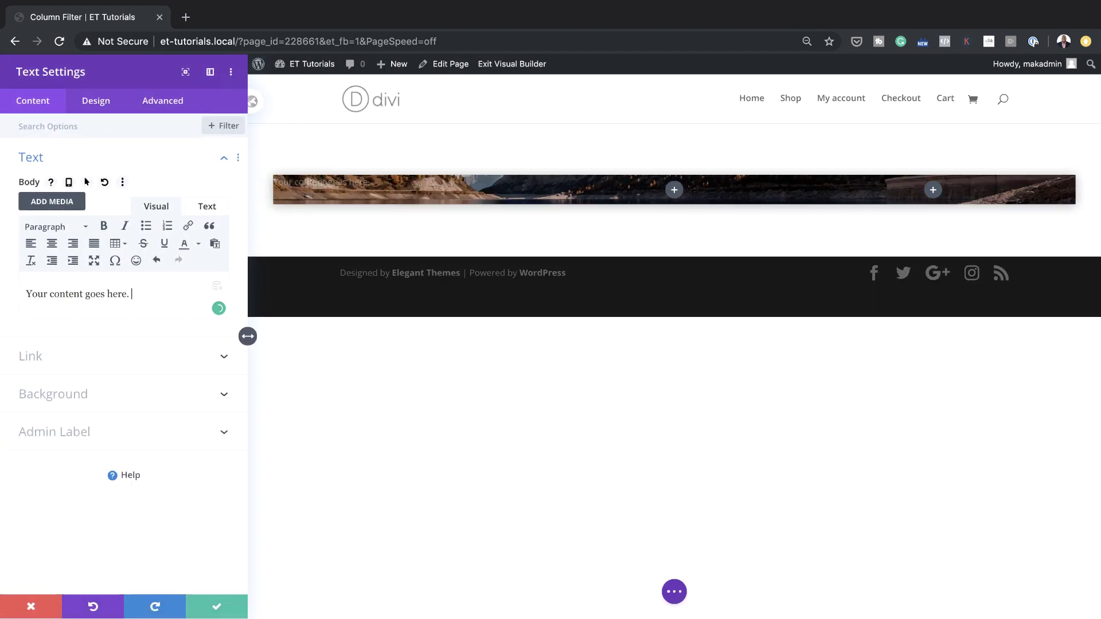
pyautogui.moveTo(133, 294); pyautogui.dragTo(14, 292)
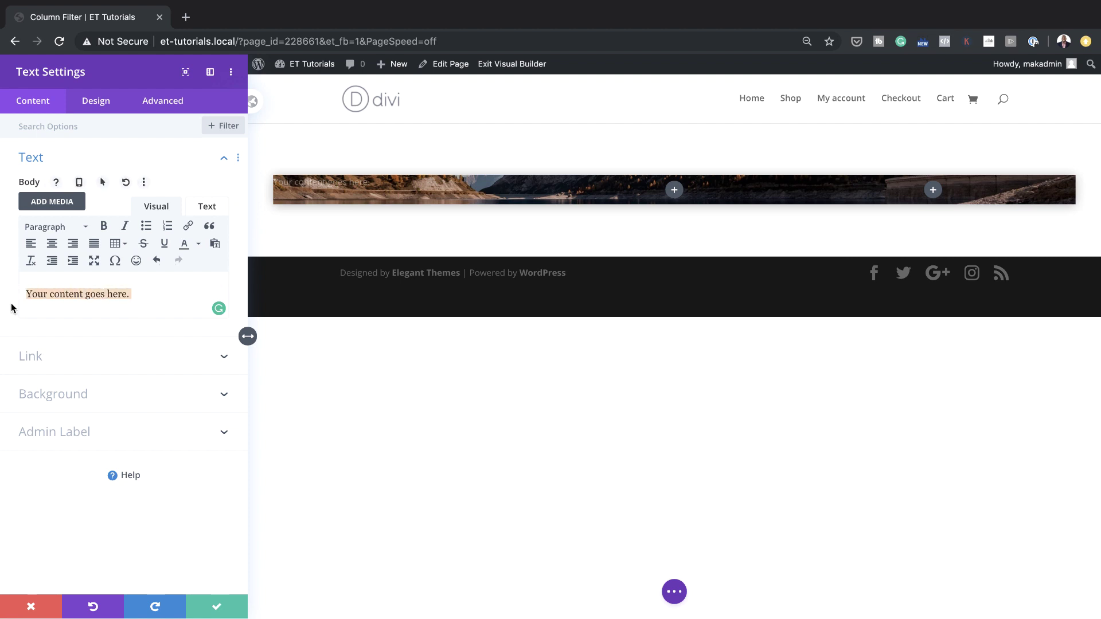
pyautogui.click(76, 231)
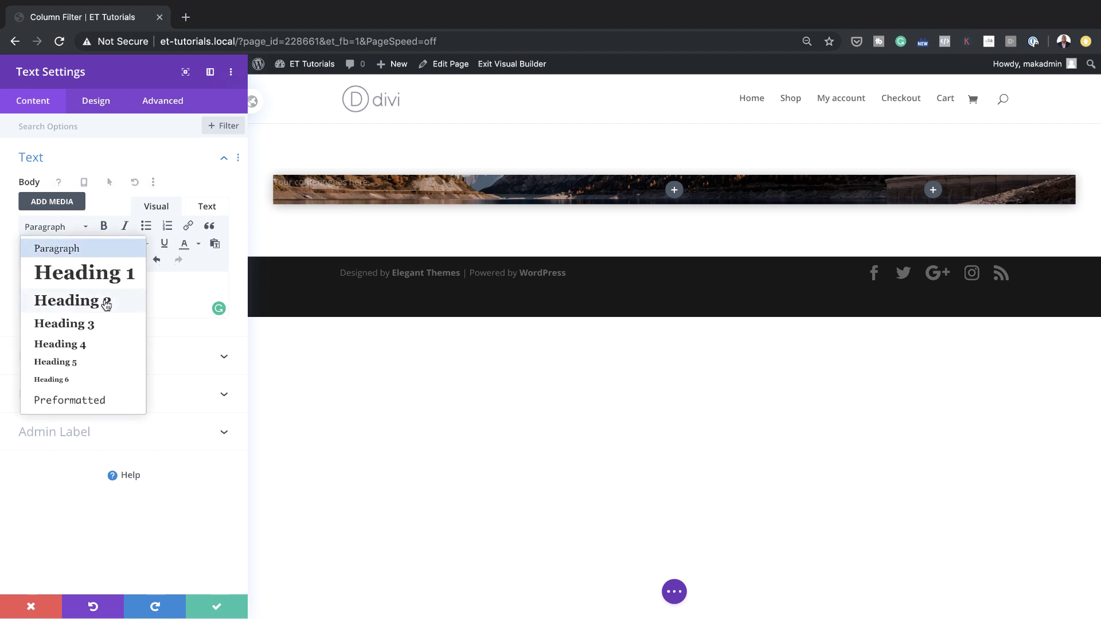
pyautogui.click(73, 301)
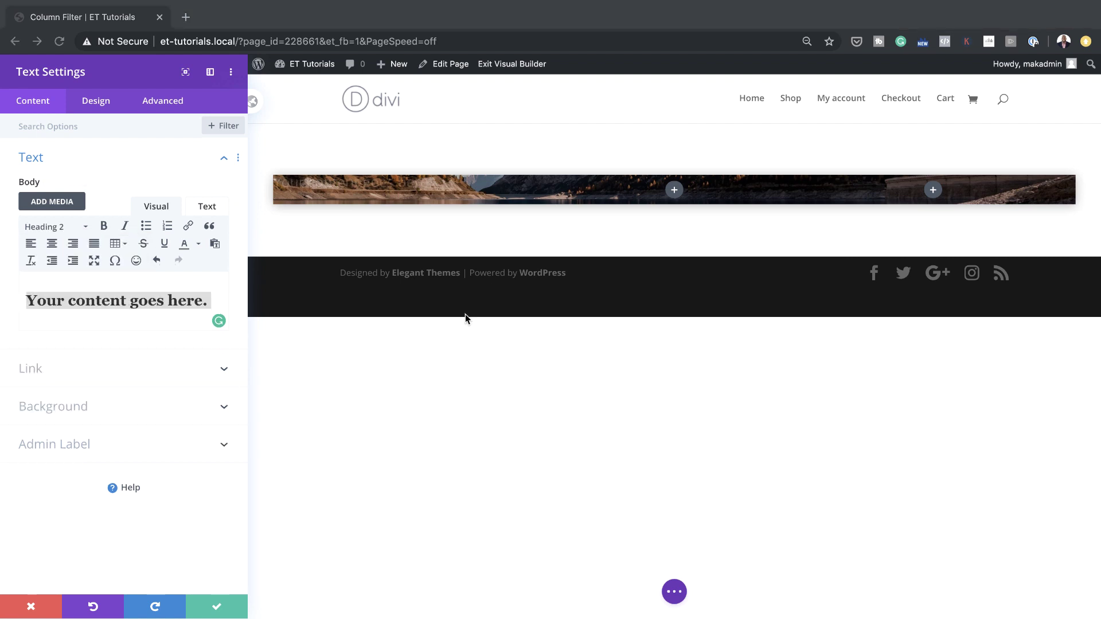
# Step: Add a background gradient to the text module and change its first color to a lighter blue
pyautogui.click(85, 408)
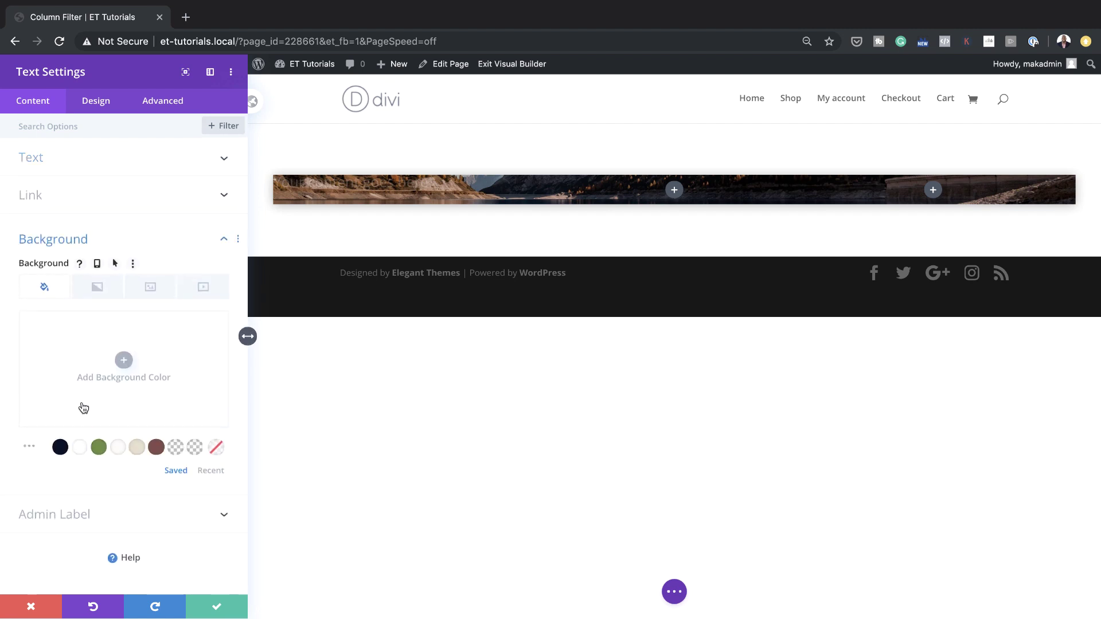
pyautogui.click(108, 296)
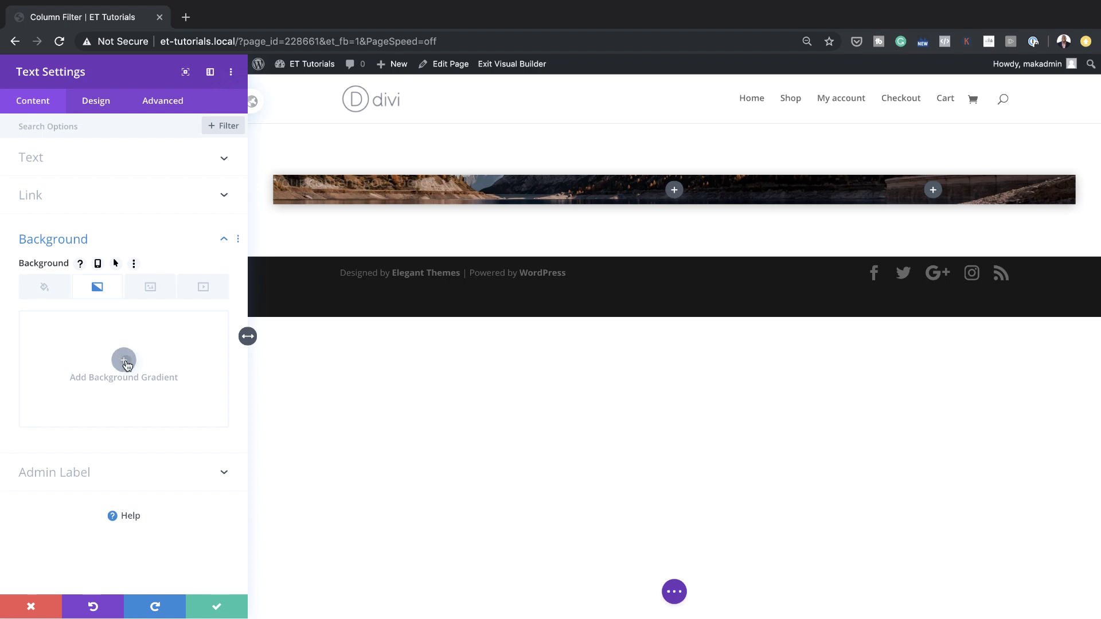
pyautogui.click(124, 360)
pyautogui.click(28, 450)
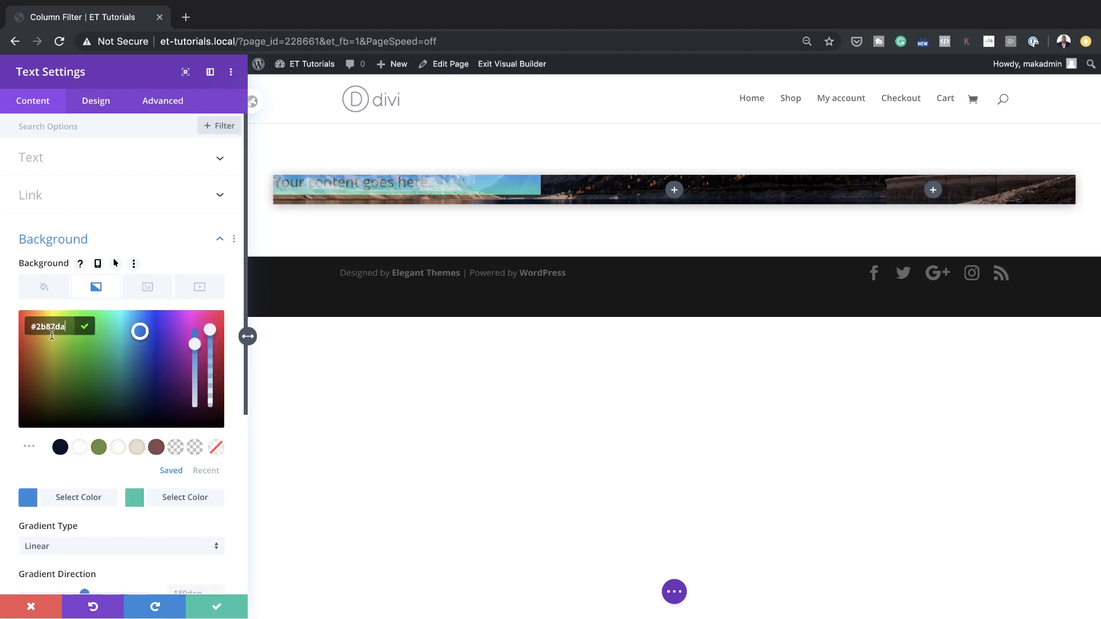
pyautogui.moveTo(33, 327); pyautogui.dragTo(73, 325)
pyautogui.write('#29c4a9')
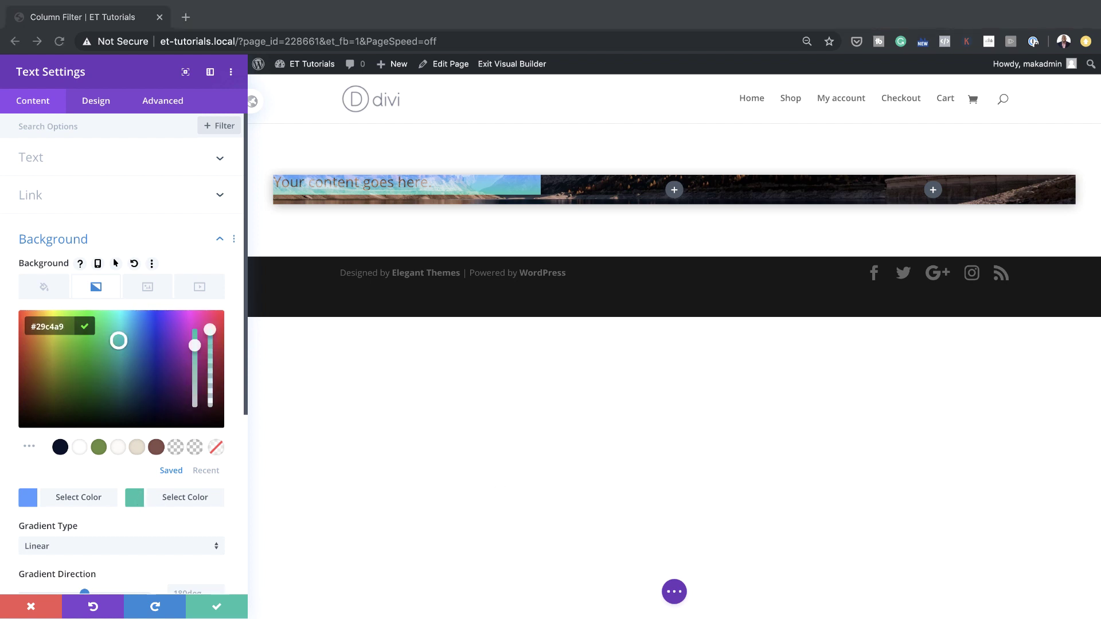
# Step: Set the second color of the text module's background gradient to #16fff3
pyautogui.click(67, 322)
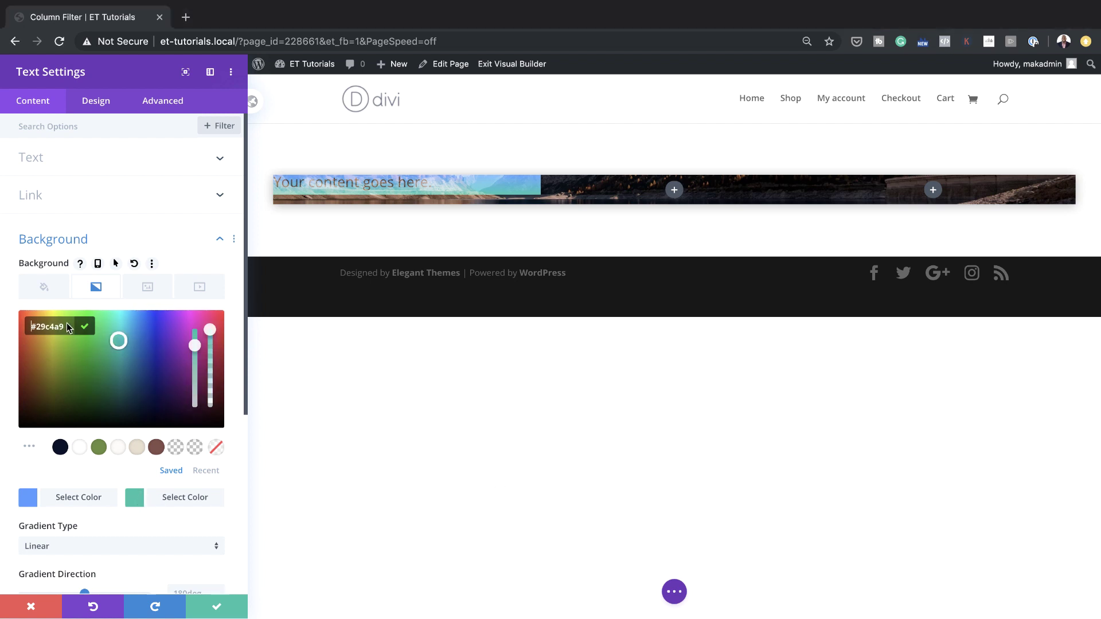
pyautogui.press('super+a')
pyautogui.write('#16fff3')
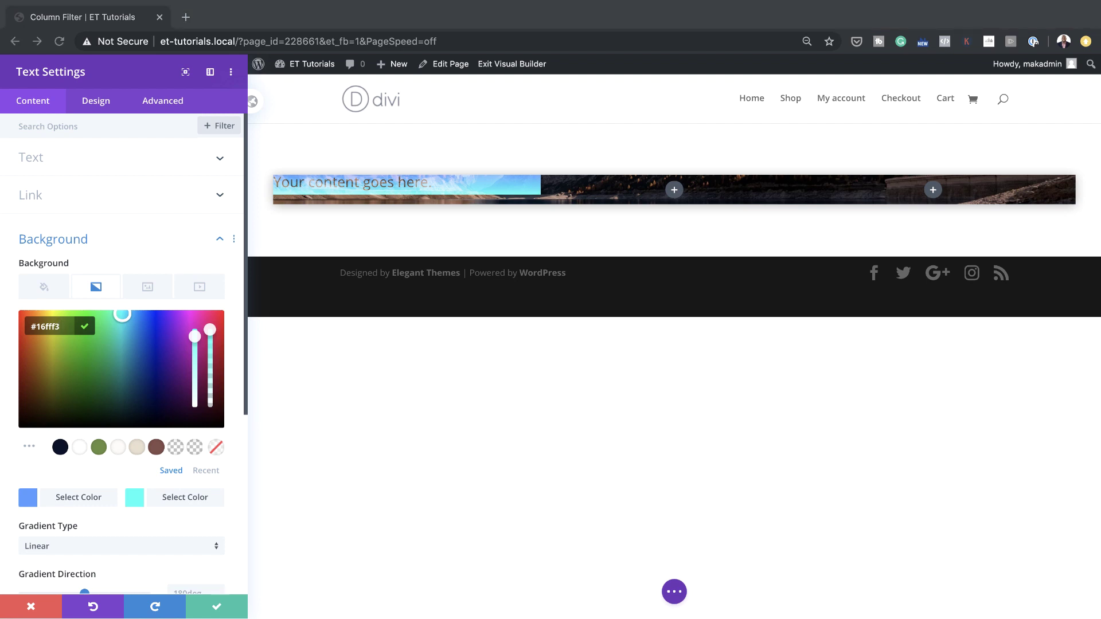
# Step: Set the background gradient's direction to 235deg and its start position to 37%
pyautogui.scroll(-3, 220, 488)
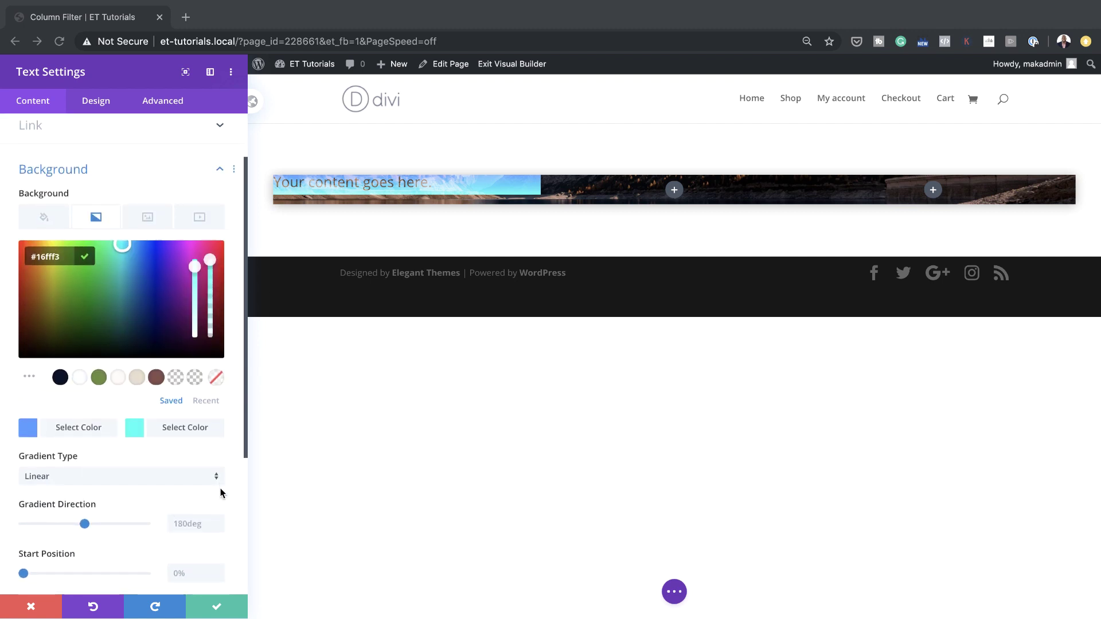
pyautogui.click(189, 504)
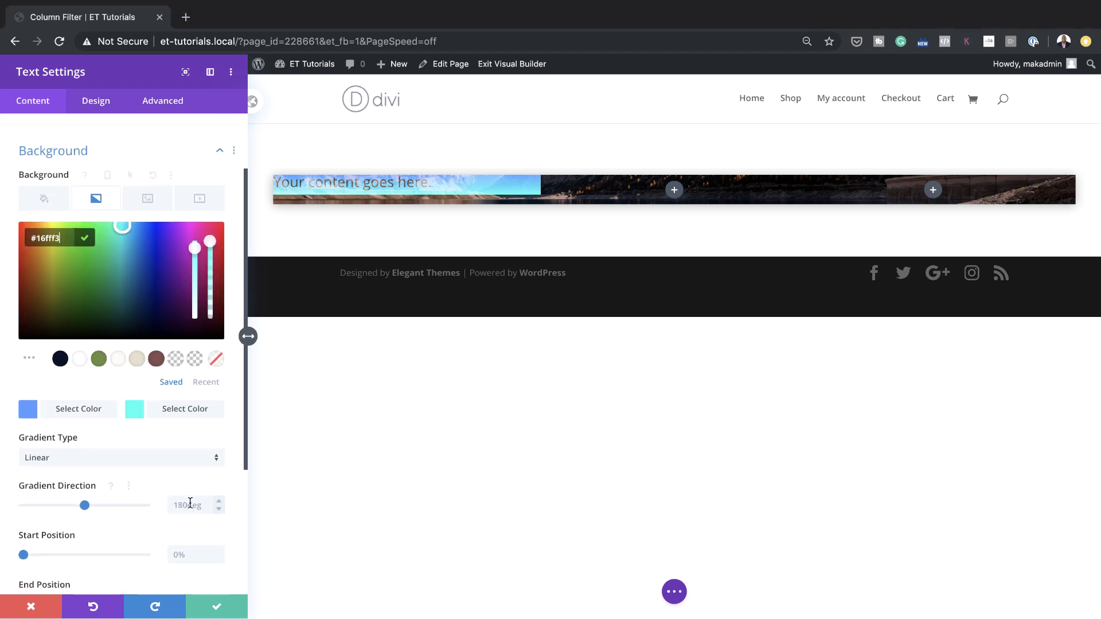
pyautogui.write('235')
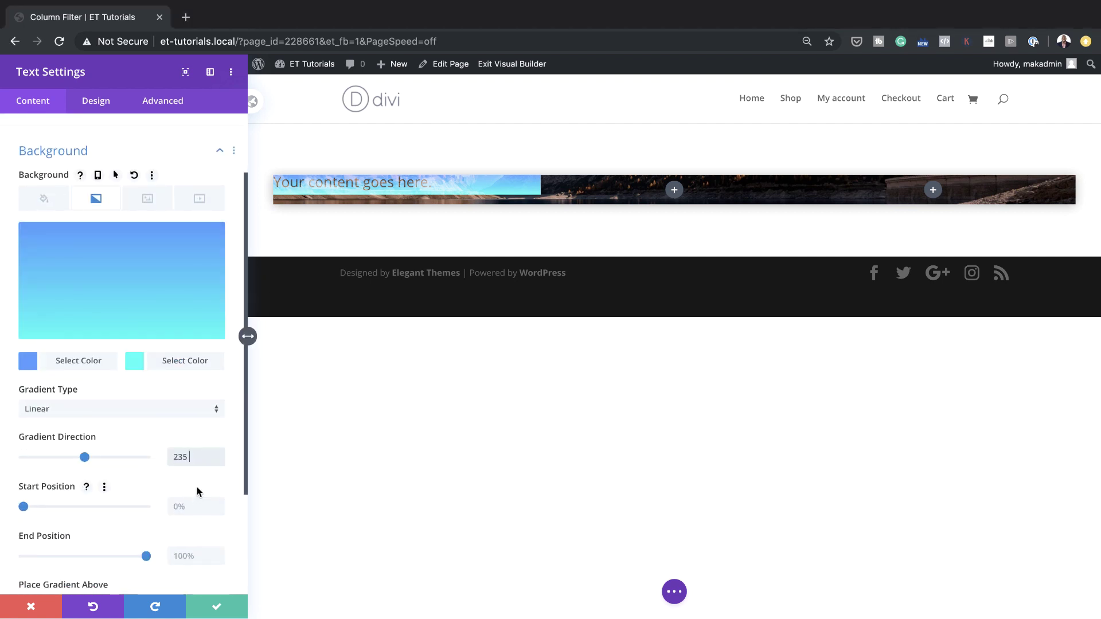
pyautogui.write('deg')
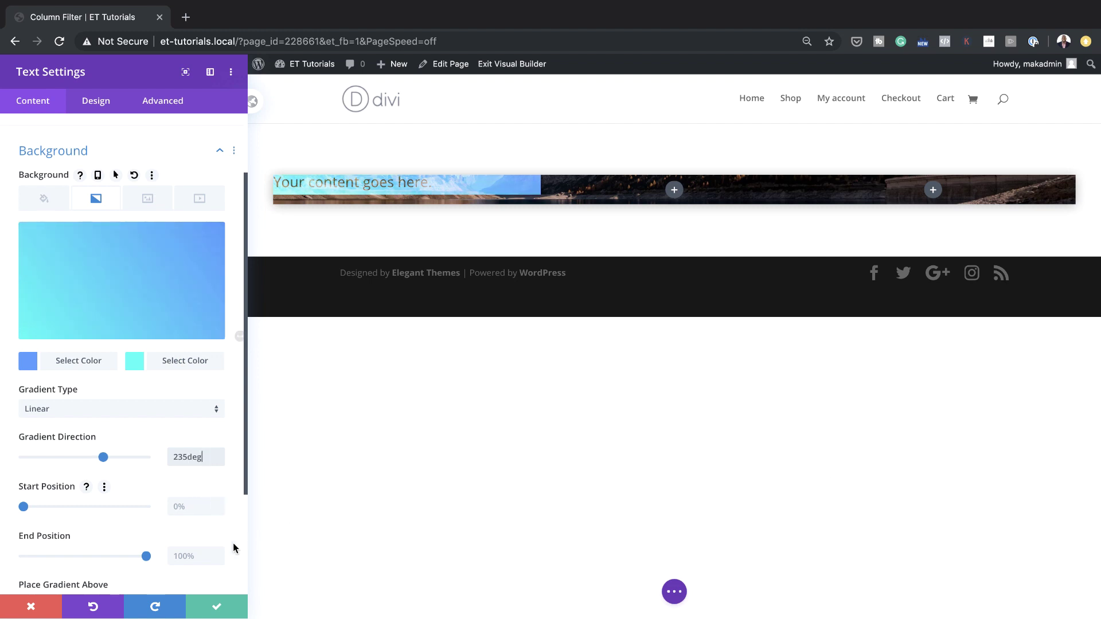
pyautogui.scroll(-1, 132, 539)
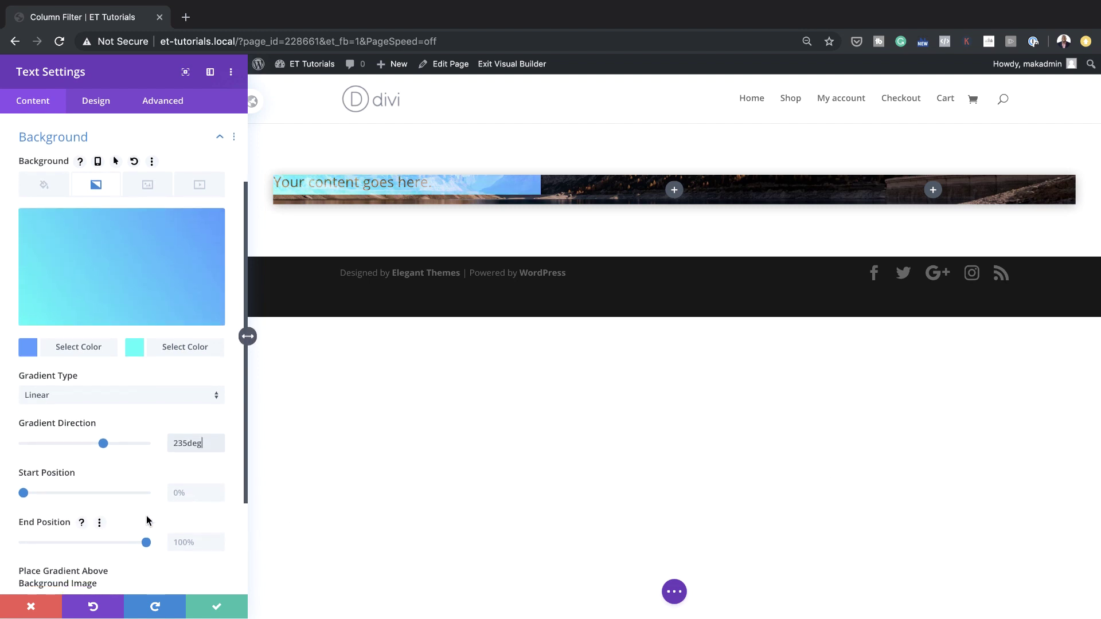
pyautogui.click(183, 494)
pyautogui.write('37%')
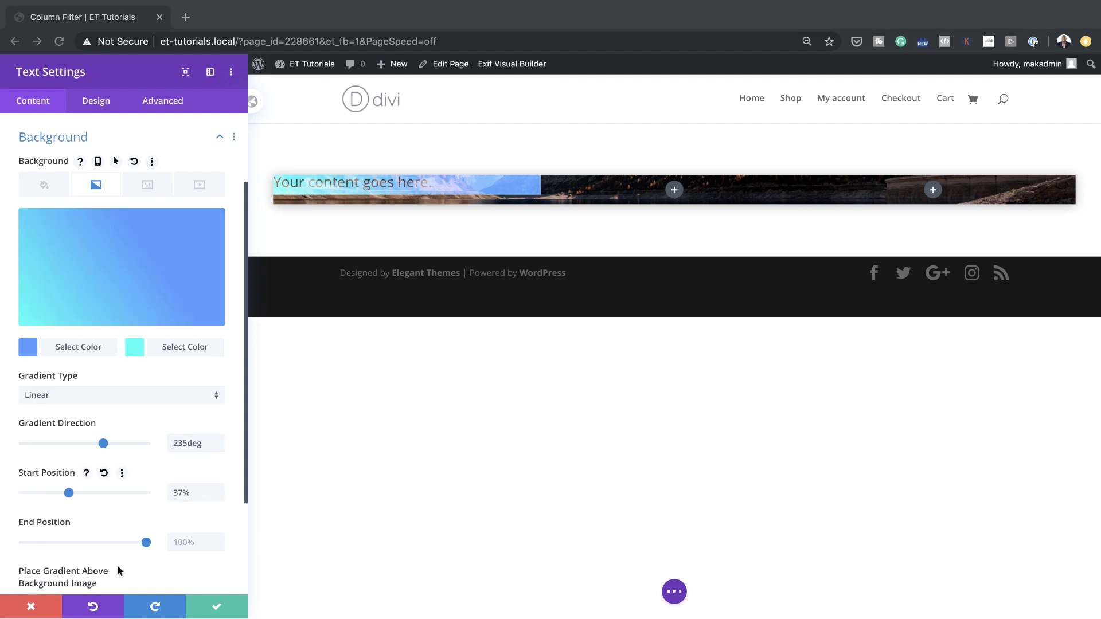
pyautogui.scroll(-3, 155, 584)
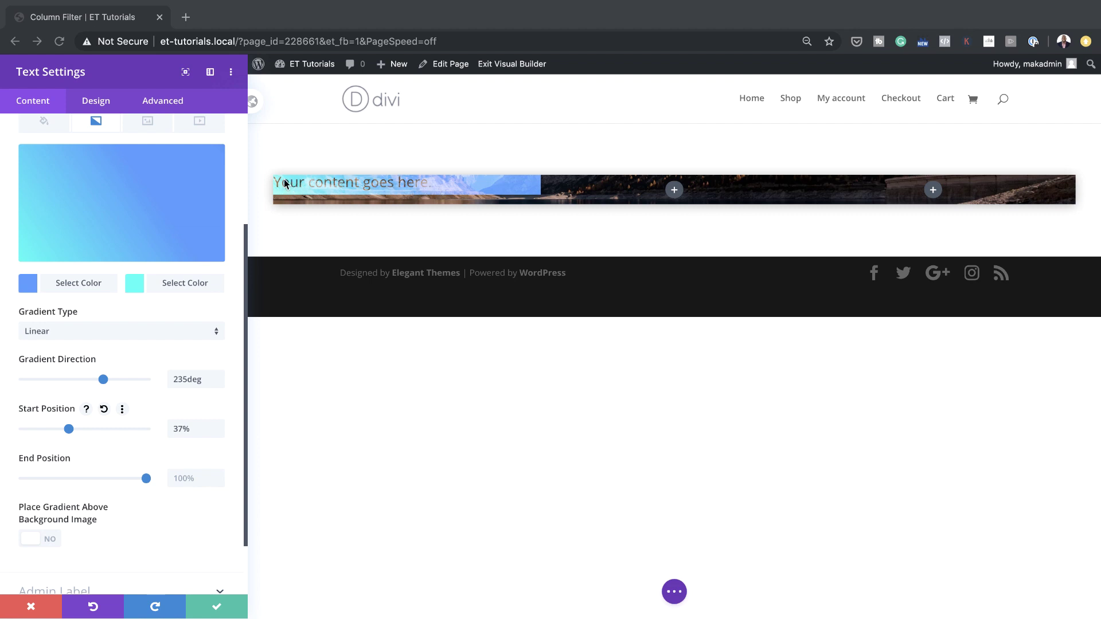
# Step: Give the text module 6vw of linked top and bottom padding and 3vw of linked left and right padding
pyautogui.click(96, 101)
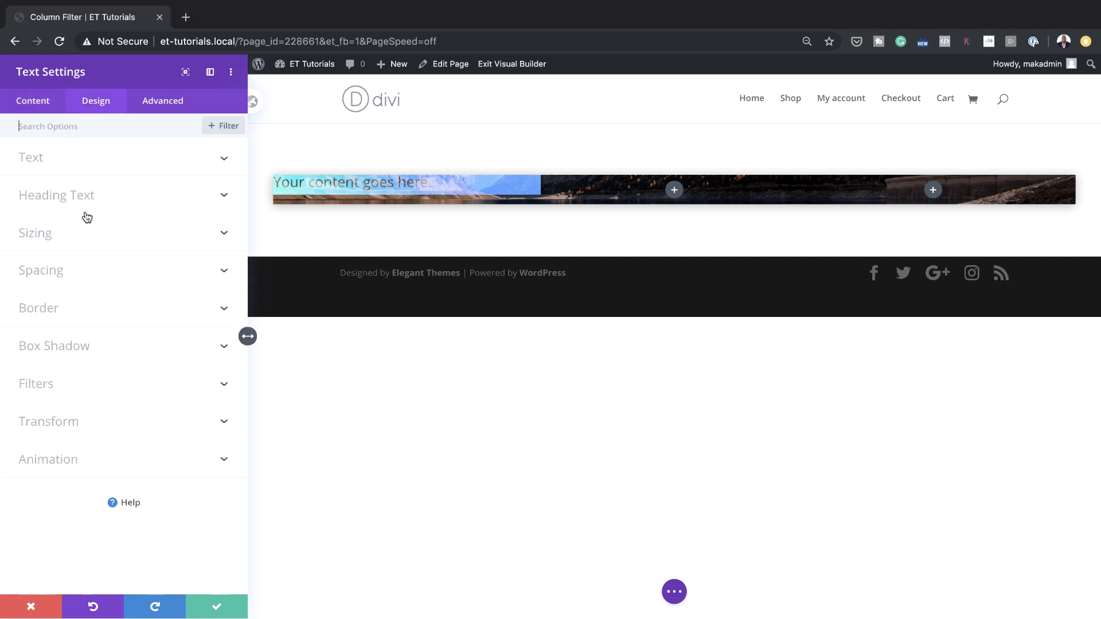
pyautogui.click(75, 277)
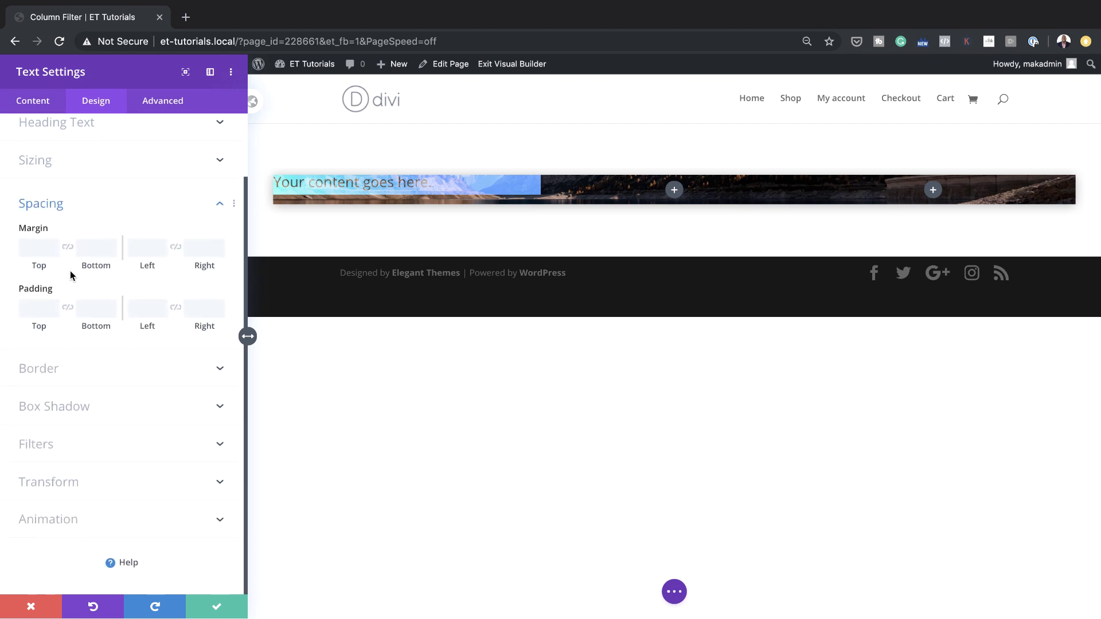
pyautogui.click(35, 309)
pyautogui.write('6vw')
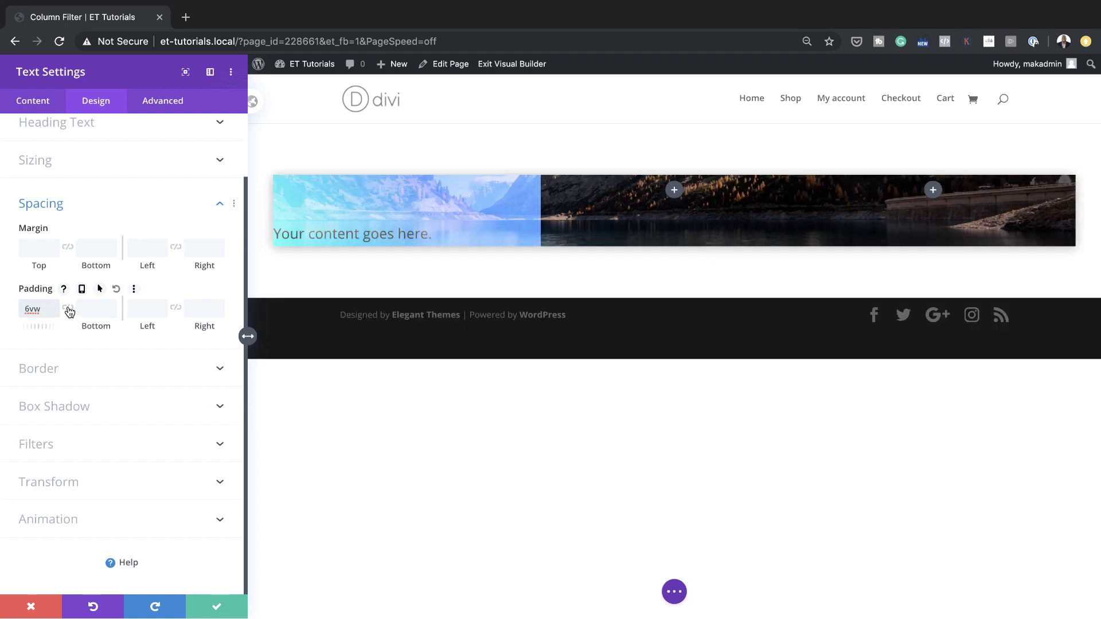
pyautogui.click(68, 309)
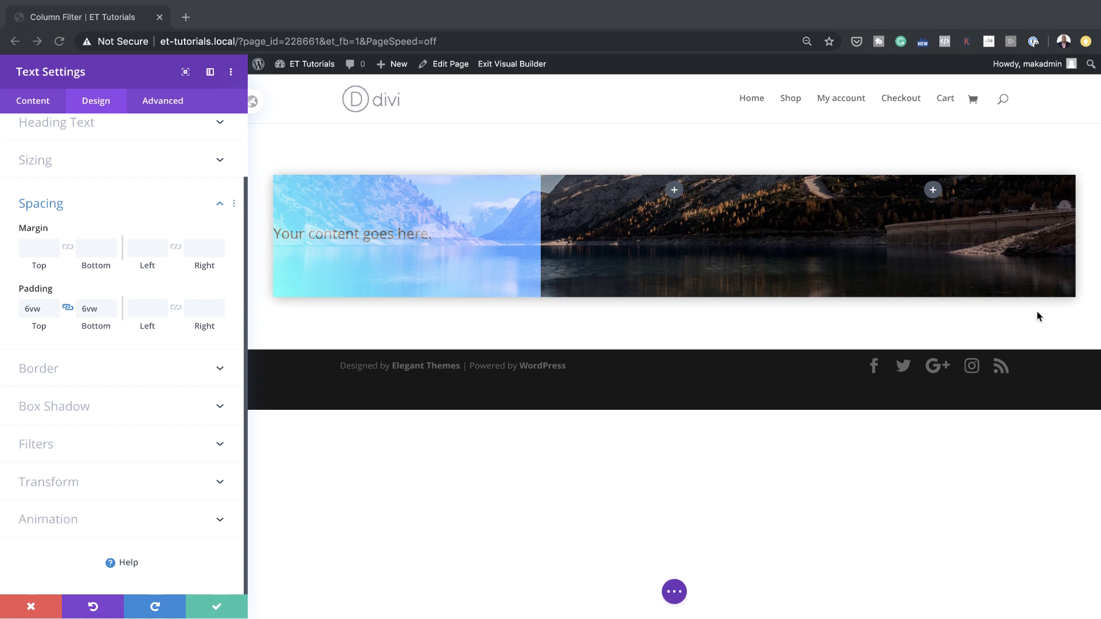
pyautogui.click(144, 308)
pyautogui.write('3vw')
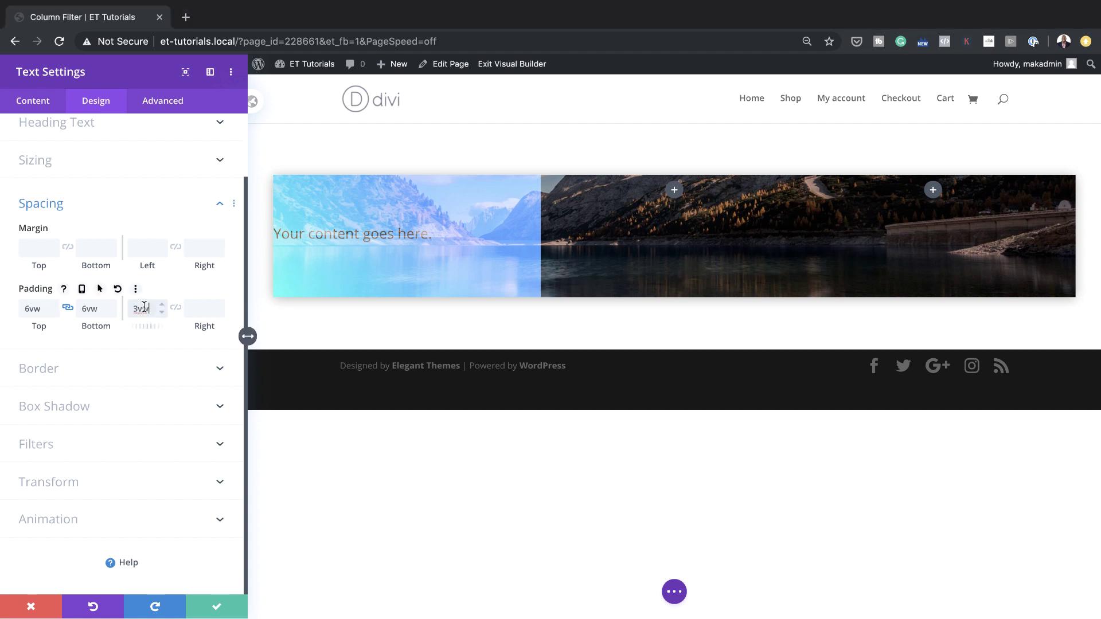
pyautogui.click(177, 308)
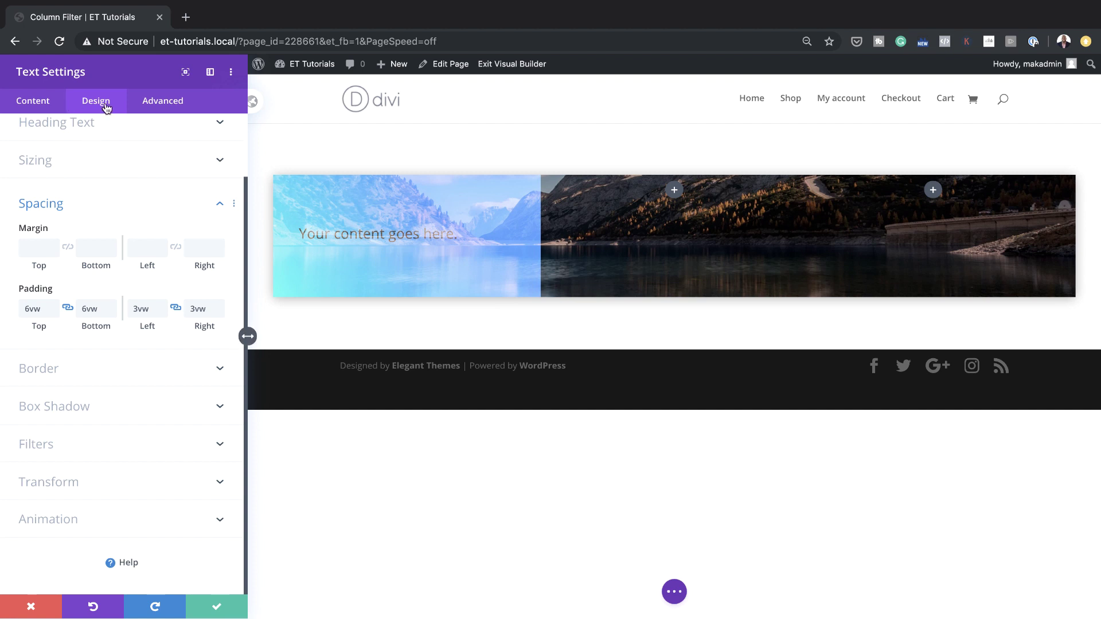
# Step: Style the module's Heading 2 text as Ultra Bold, uppercase and black
pyautogui.click(80, 124)
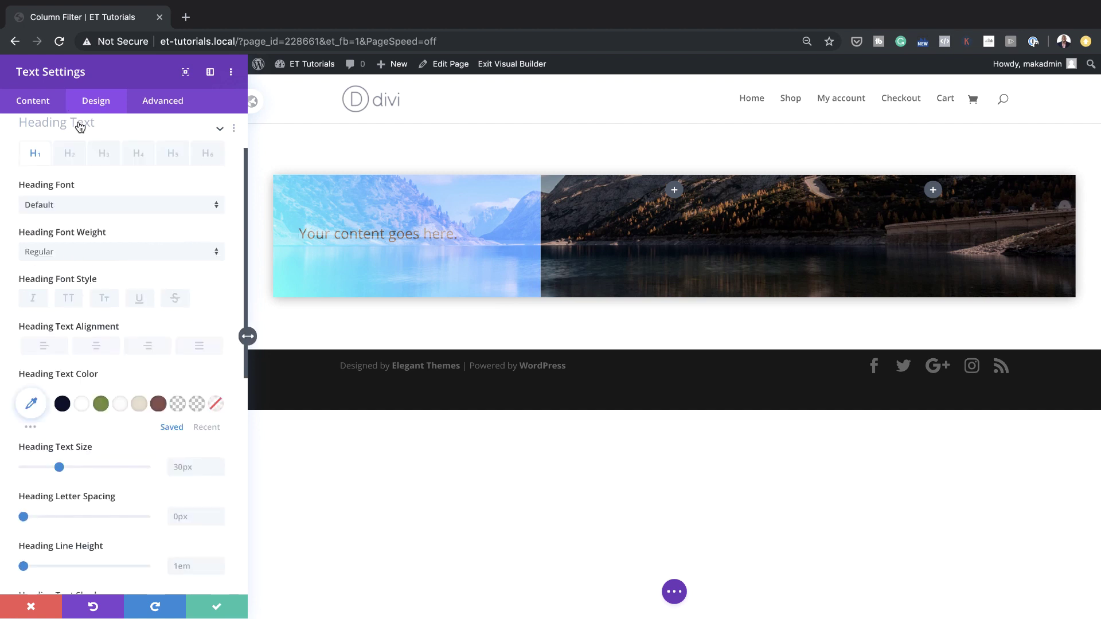
pyautogui.click(70, 166)
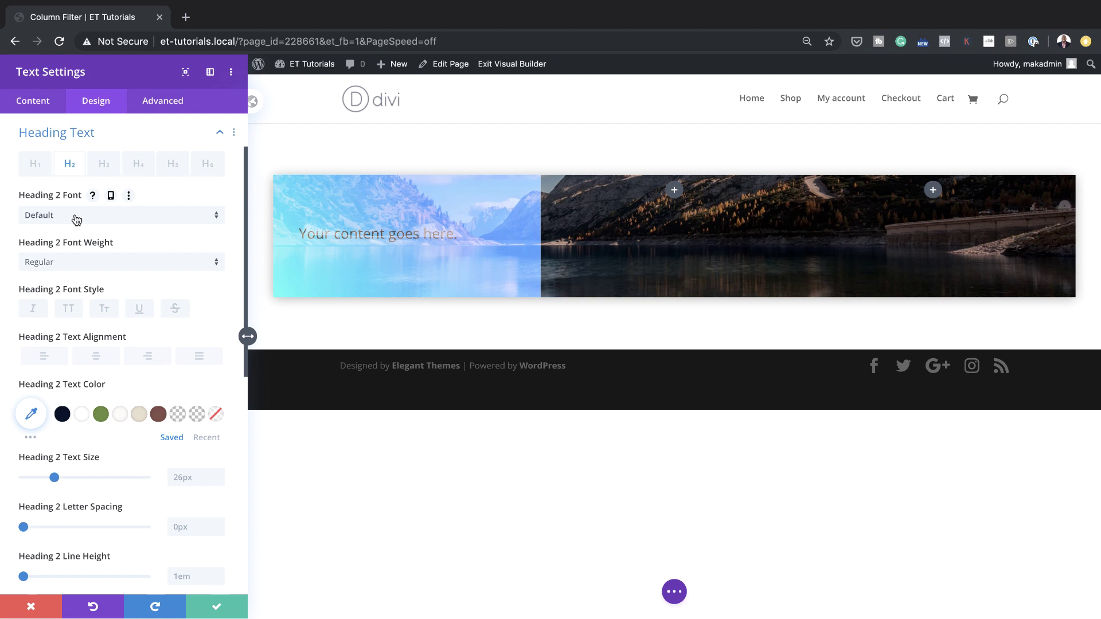
pyautogui.click(74, 262)
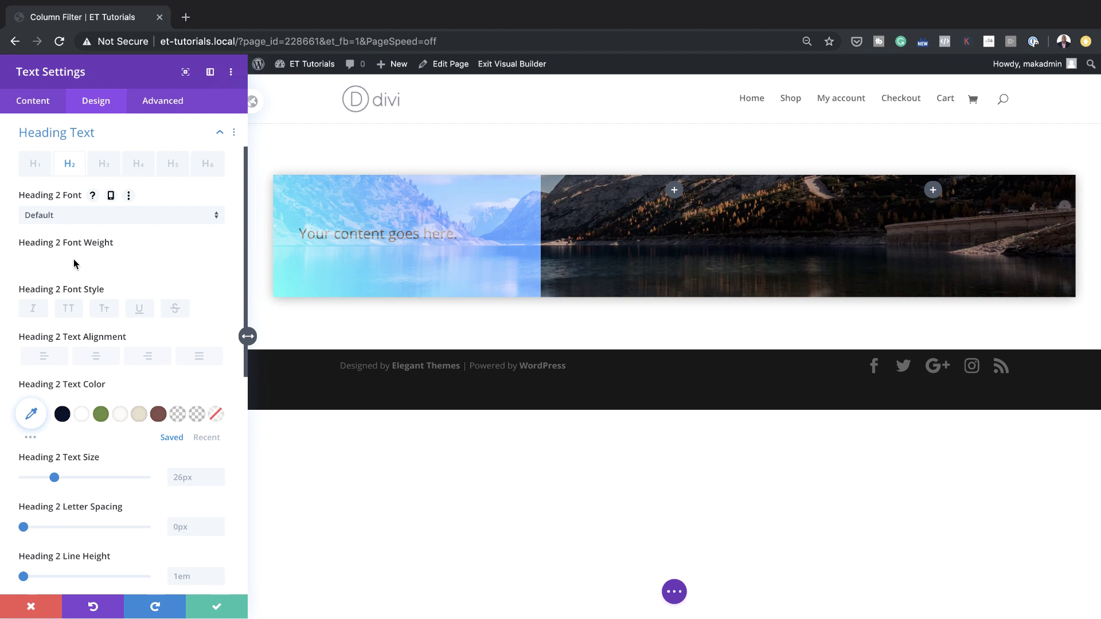
pyautogui.click(102, 360)
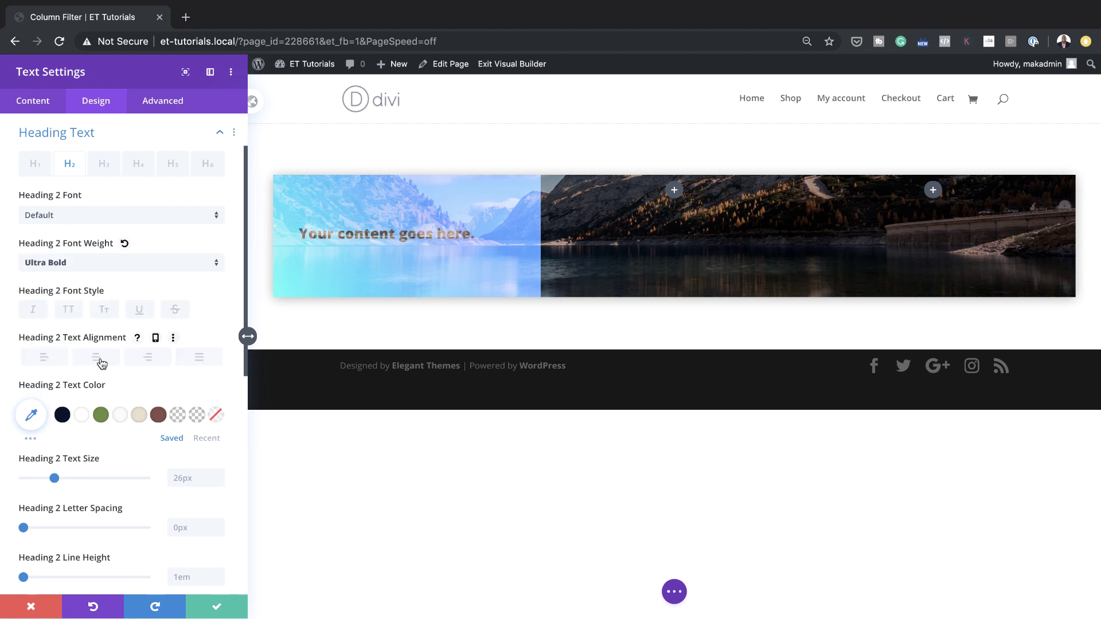
pyautogui.click(69, 311)
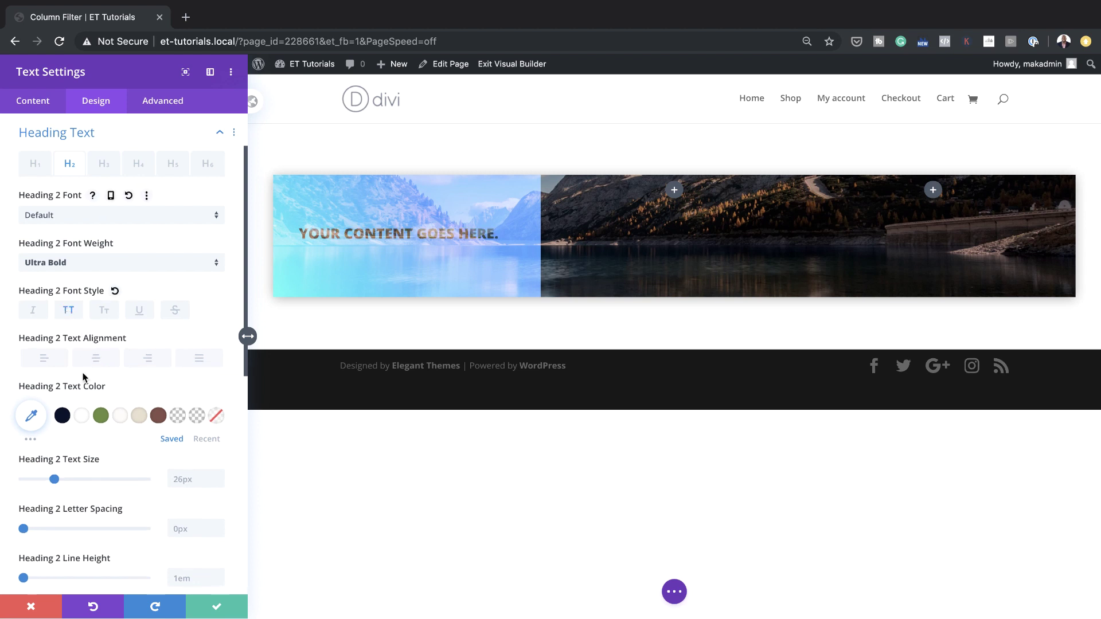
pyautogui.click(61, 415)
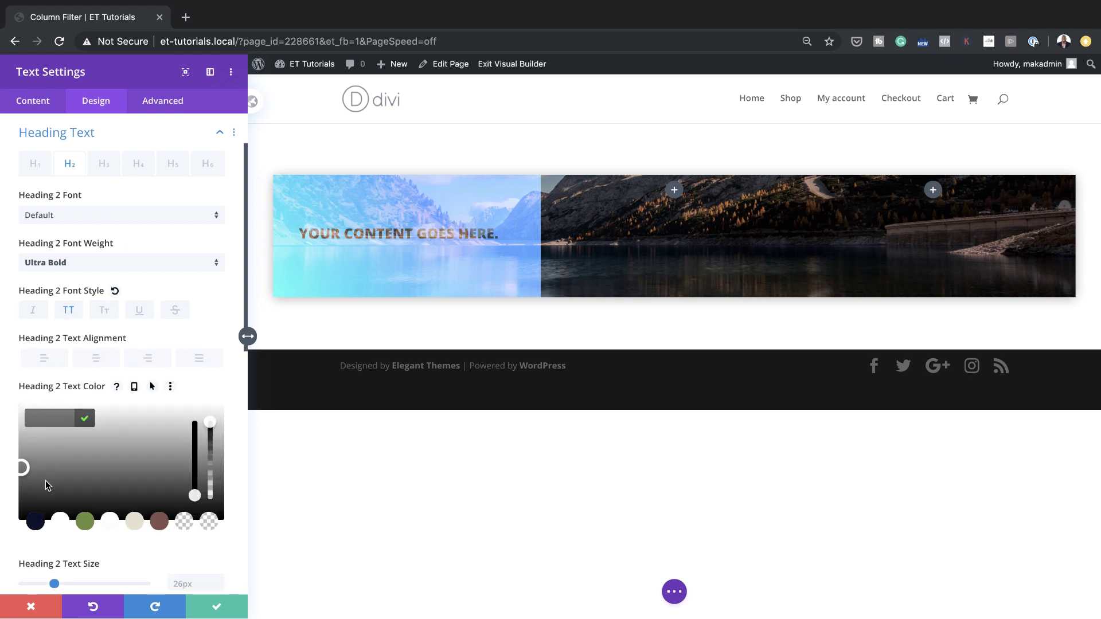
pyautogui.moveTo(21, 507); pyautogui.dragTo(9, 523)
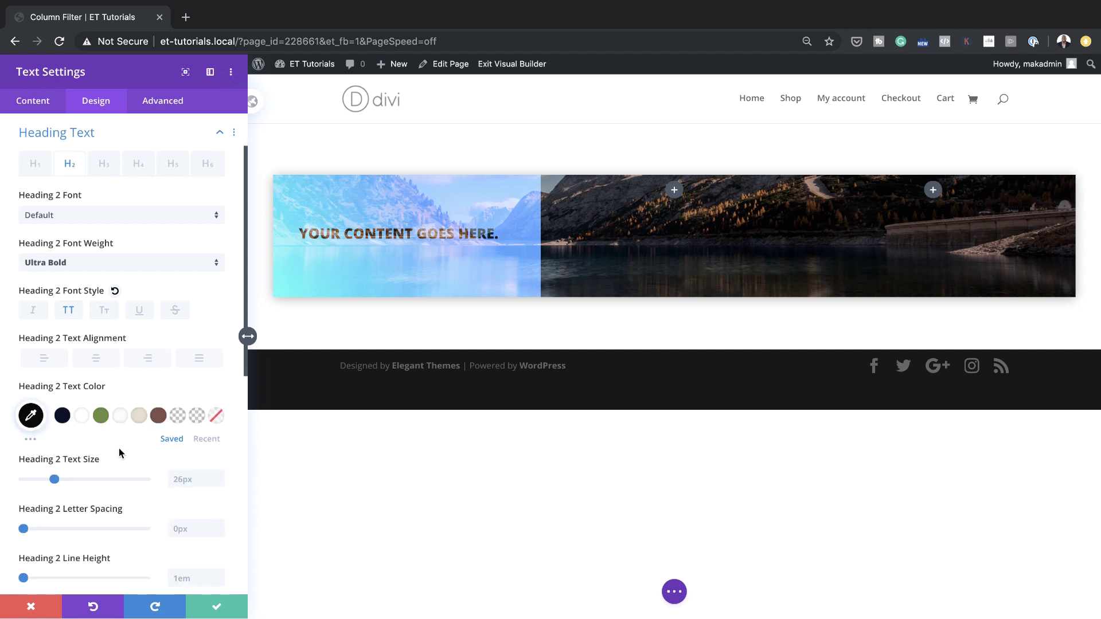
# Step: Set the Heading 2 text size to 5vw for desktop
pyautogui.scroll(-2, 119, 449)
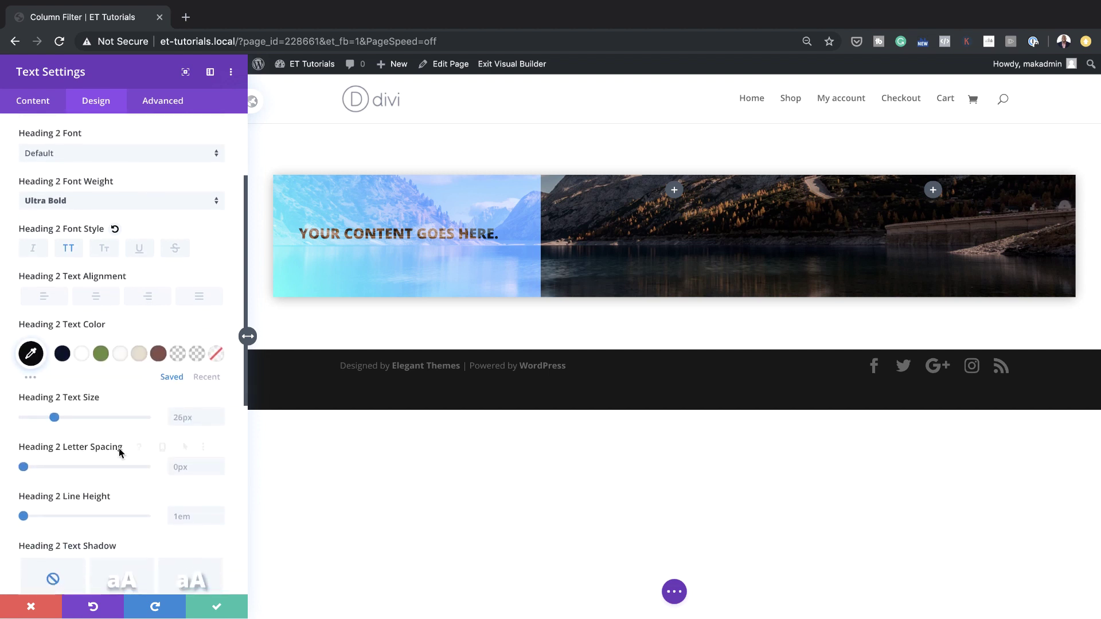
pyautogui.scroll(-1, 166, 446)
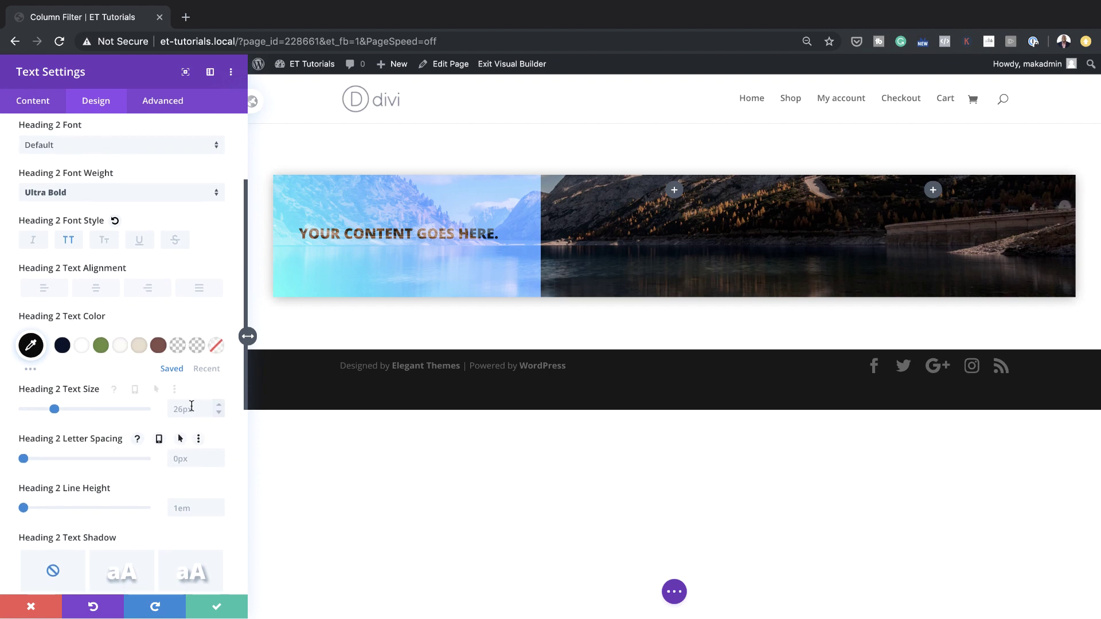
pyautogui.click(192, 406)
pyautogui.write('5vw')
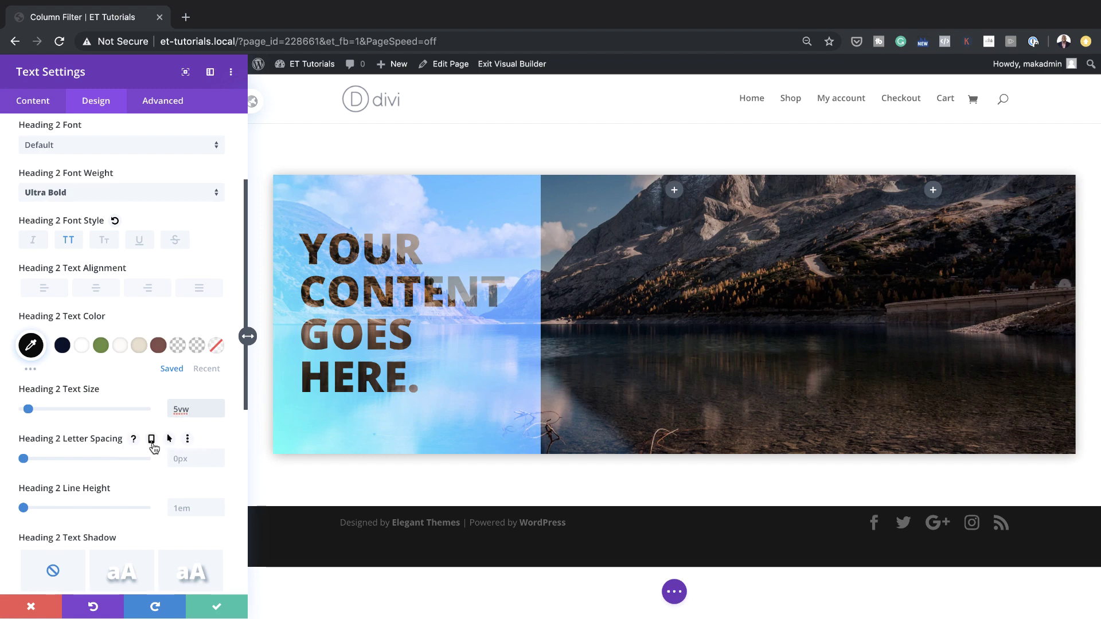
# Step: Add responsive Heading 2 text sizes of 11vw for tablet and 13vw for phone, and return to the desktop view
pyautogui.click(129, 390)
pyautogui.click(128, 412)
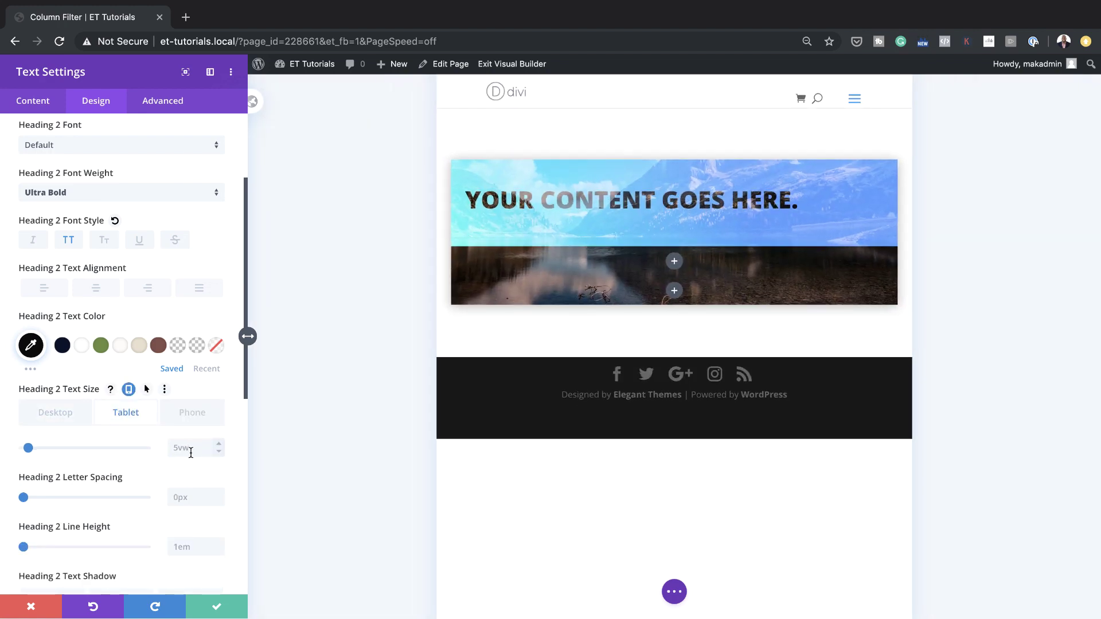
pyautogui.click(191, 450)
pyautogui.write('11vw')
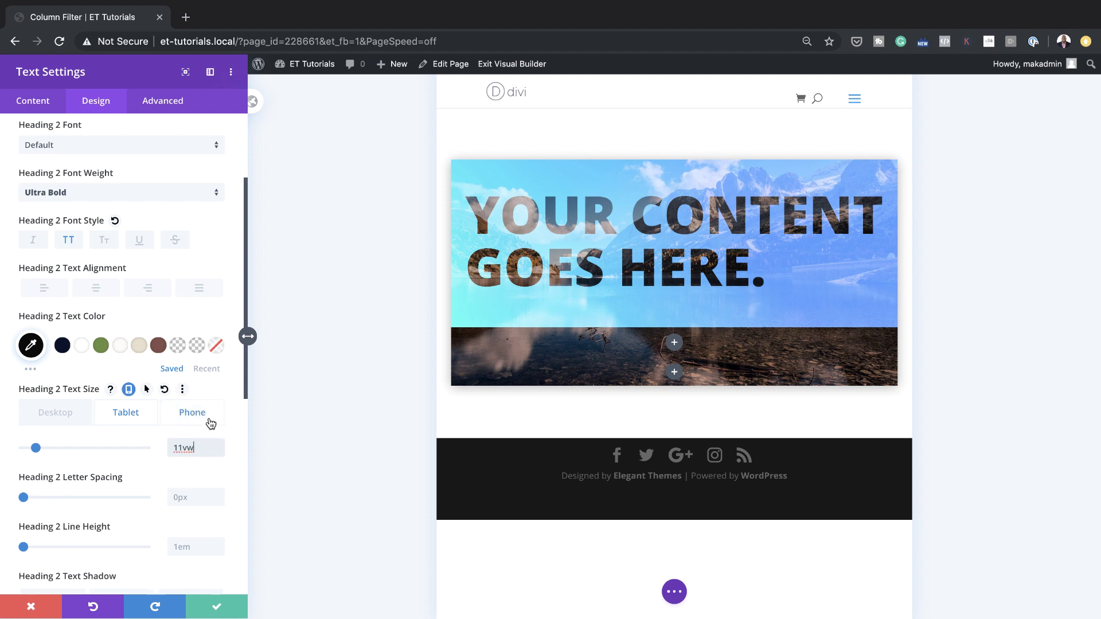
pyautogui.click(211, 423)
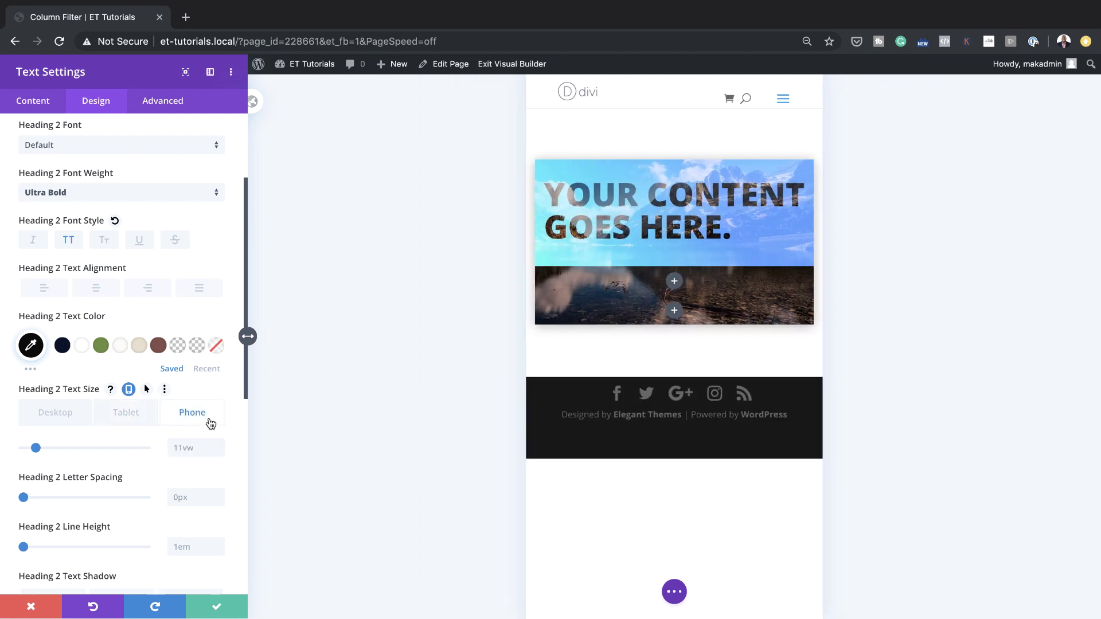
pyautogui.click(180, 448)
pyautogui.write('13vw')
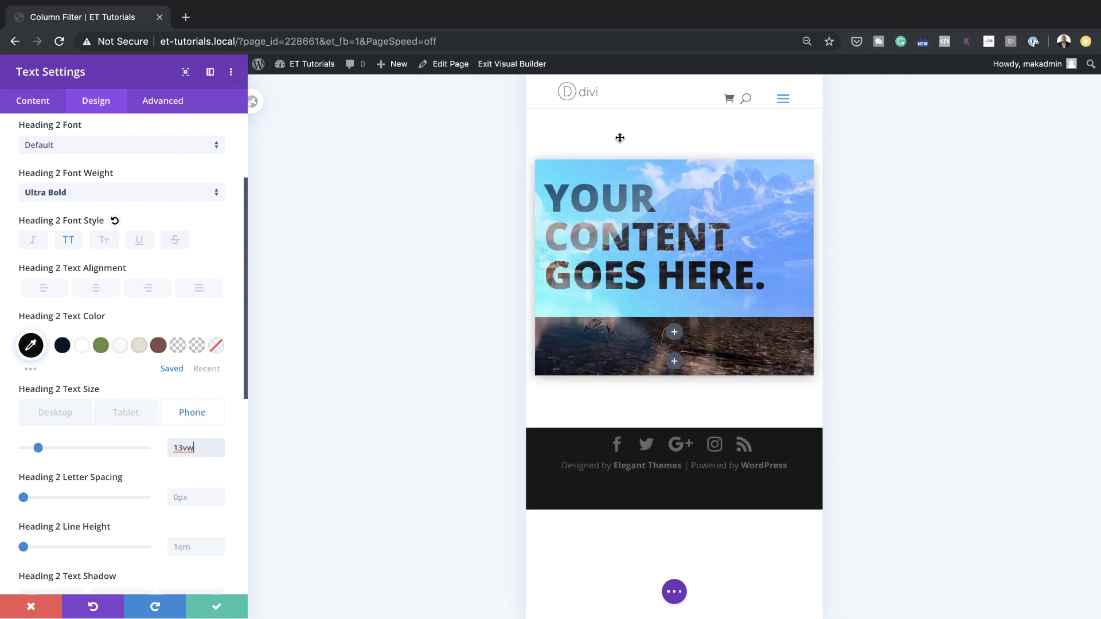
pyautogui.click(56, 412)
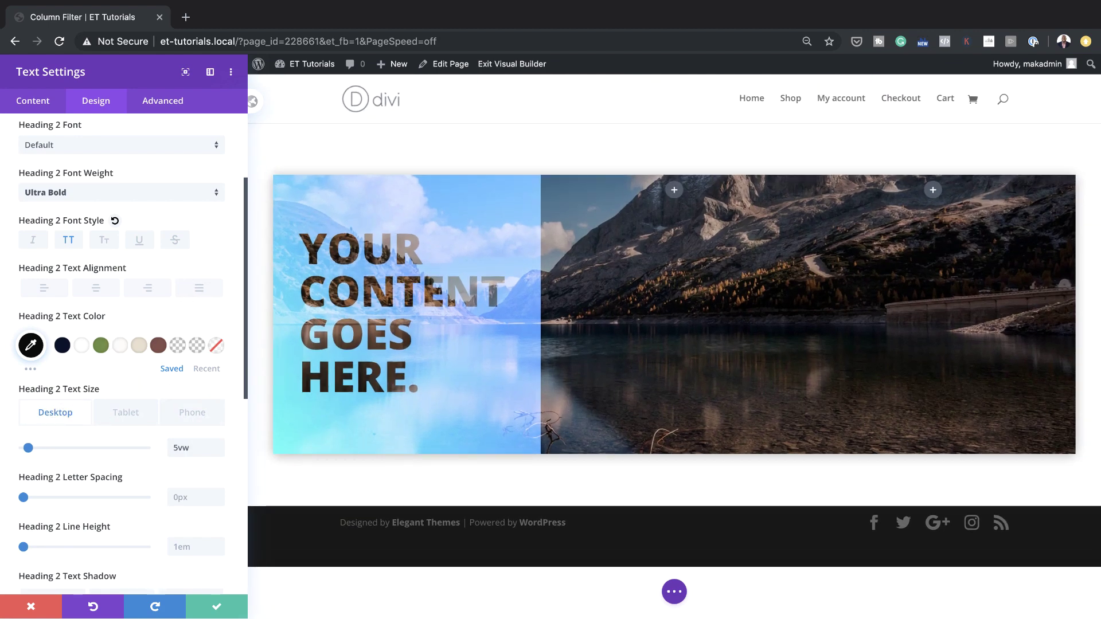
# Step: Set the Heading 2 line height to 4.3vw
pyautogui.scroll(-1, 138, 457)
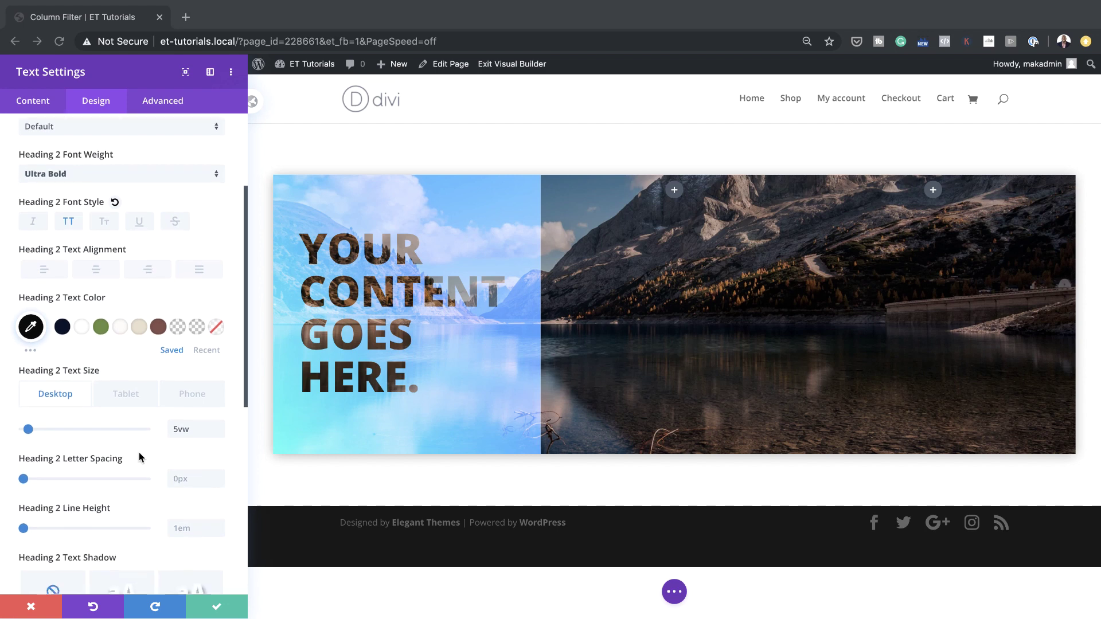
pyautogui.click(188, 525)
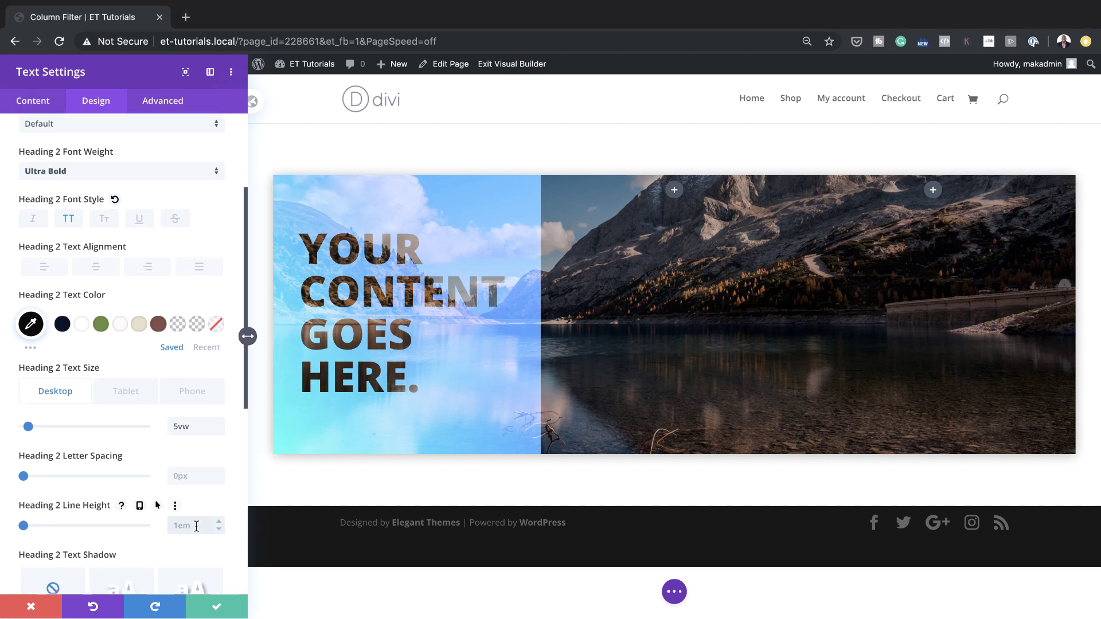
pyautogui.doubleClick(189, 526)
pyautogui.write('4.3vw')
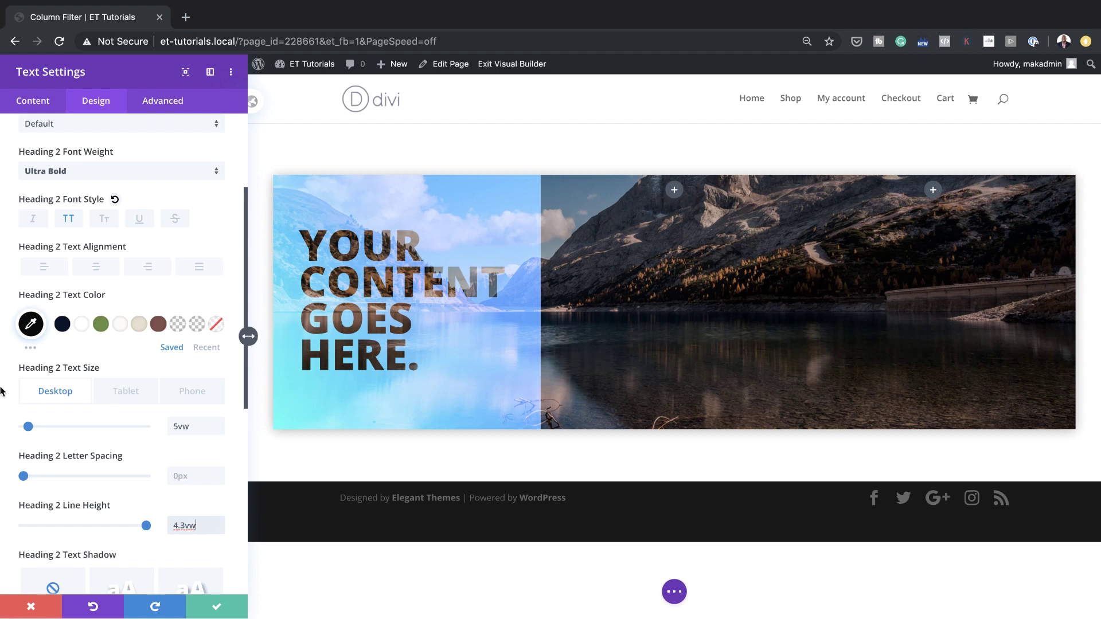
# Step: Review the heading text module's filter settings and save the module
pyautogui.scroll(-6, 111, 464)
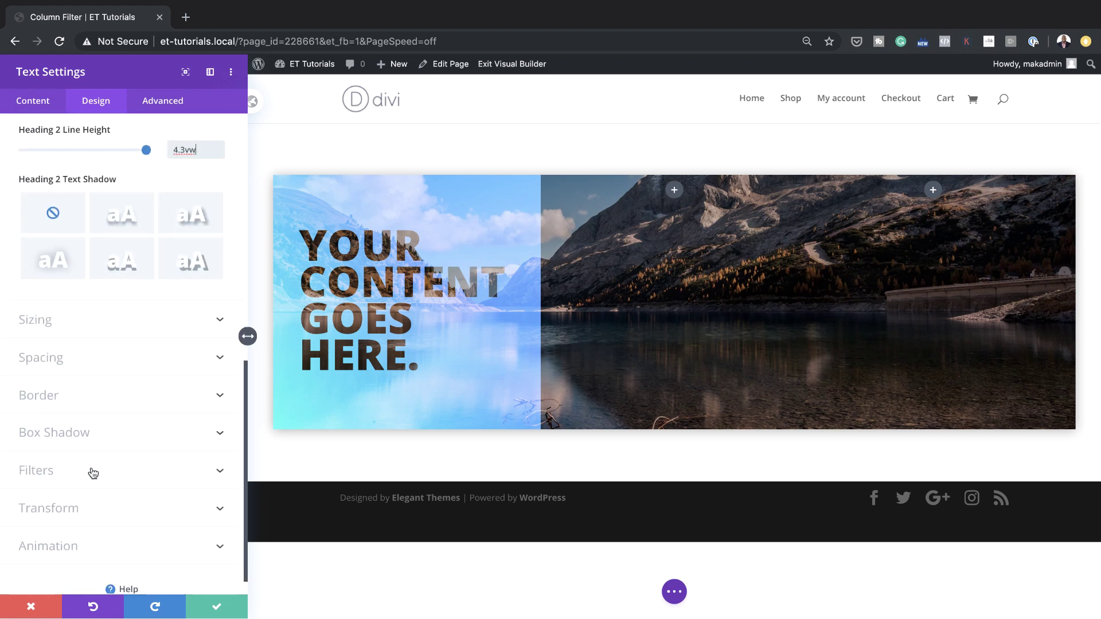
pyautogui.click(55, 466)
pyautogui.scroll(-3, 96, 519)
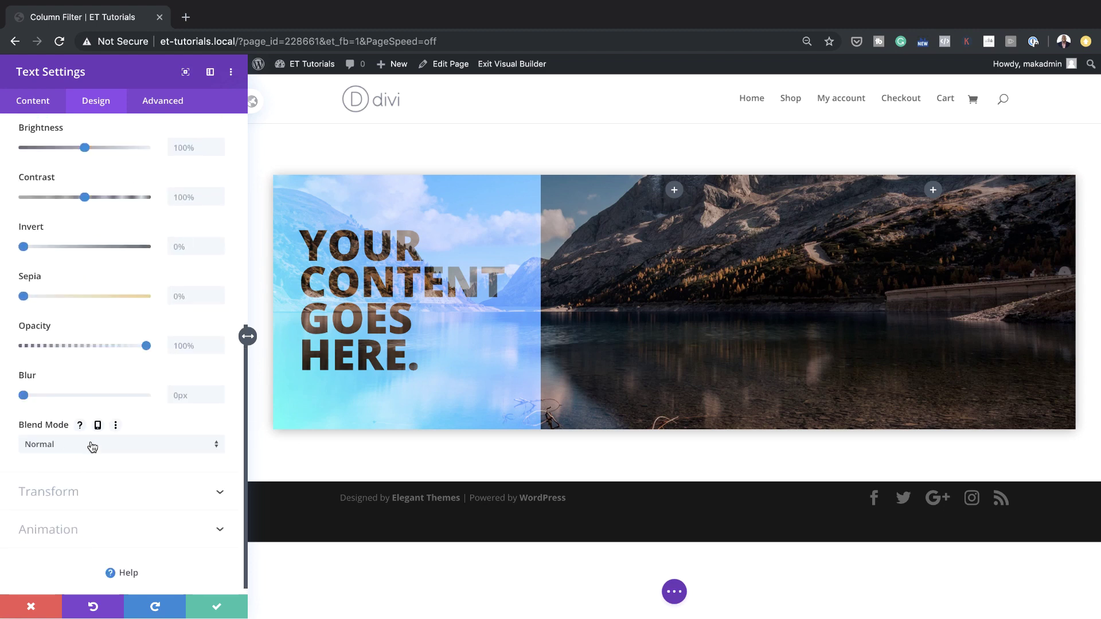
pyautogui.click(216, 606)
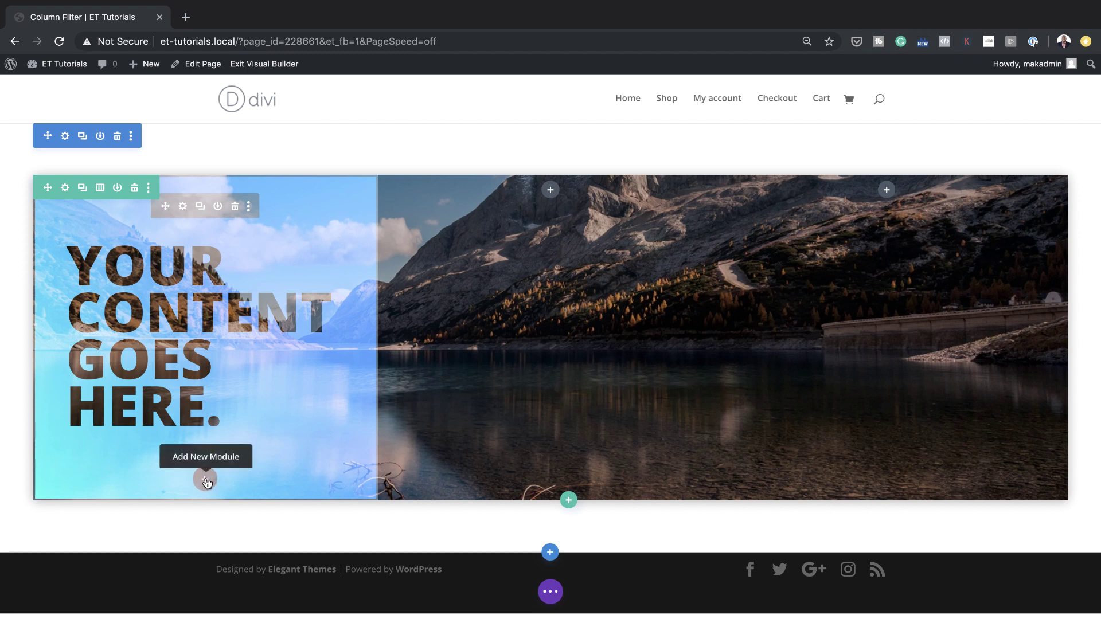
# Step: Add a Text module below the heading in the first column and give it a white background
pyautogui.click(205, 480)
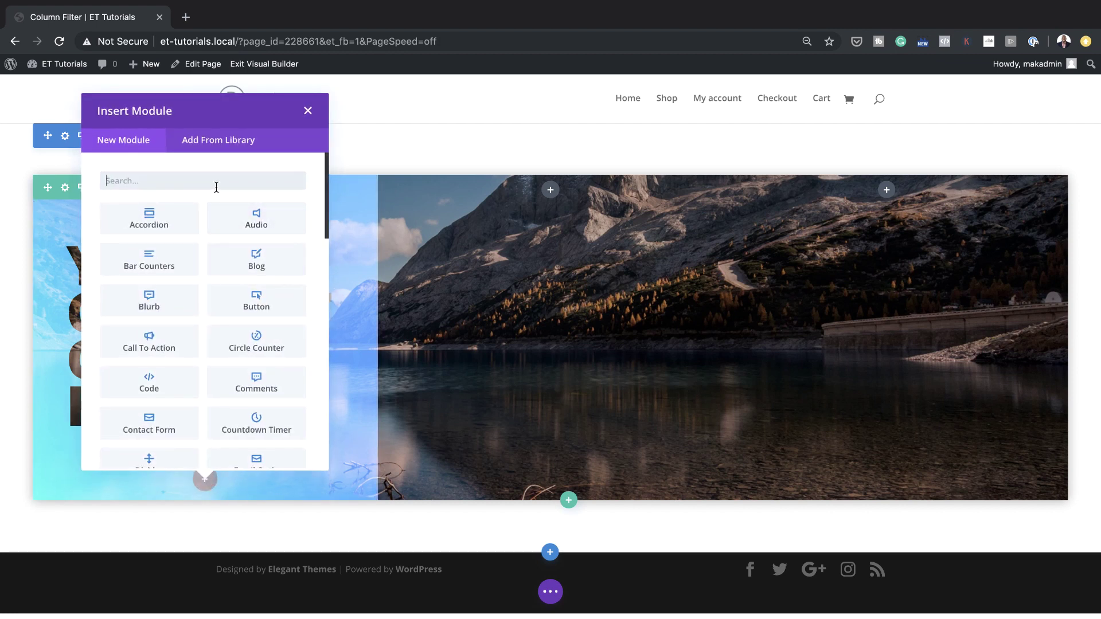
pyautogui.write('text')
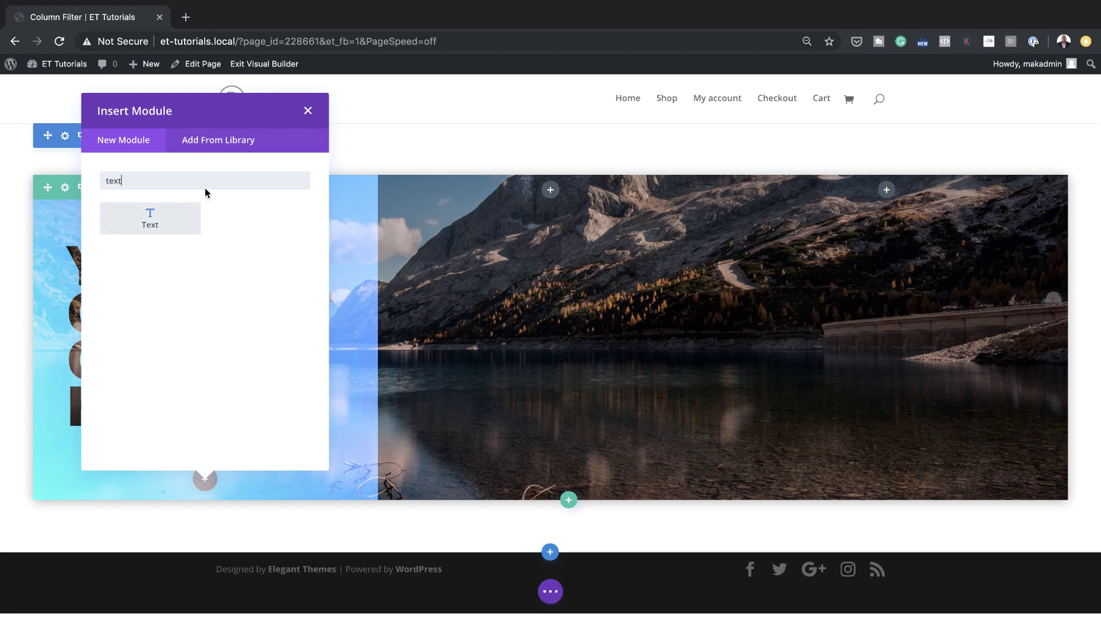
pyautogui.click(183, 225)
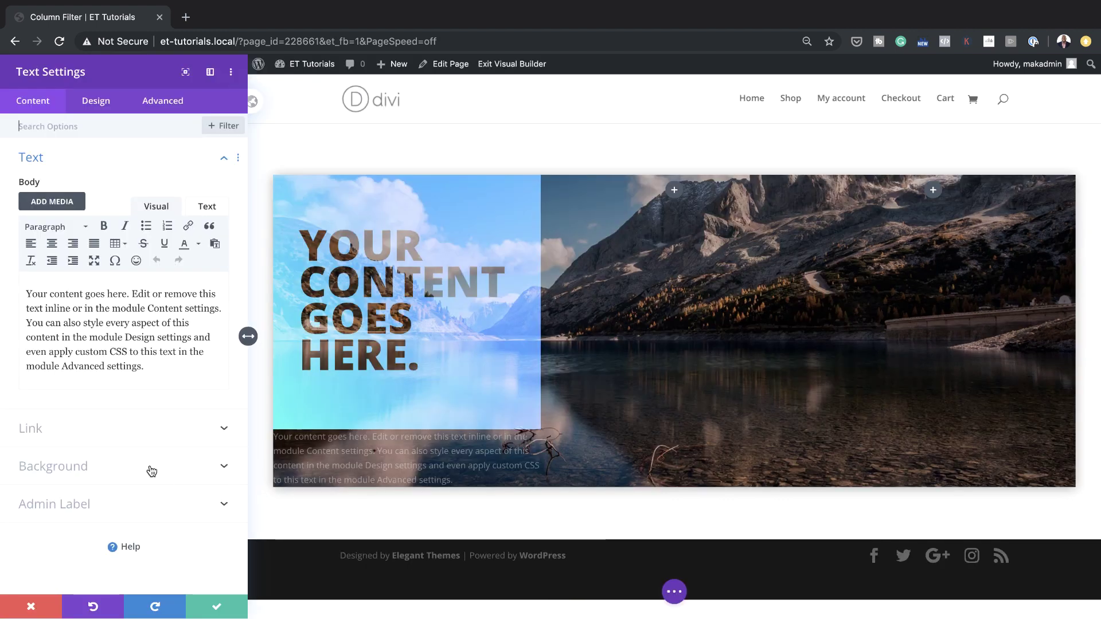
pyautogui.click(76, 472)
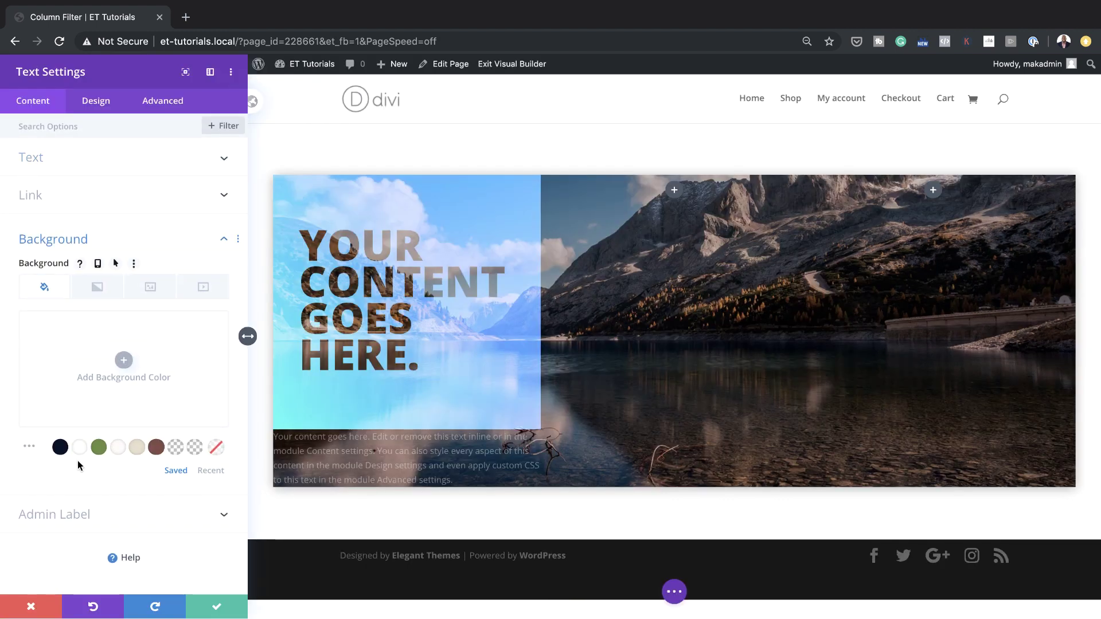
pyautogui.click(79, 447)
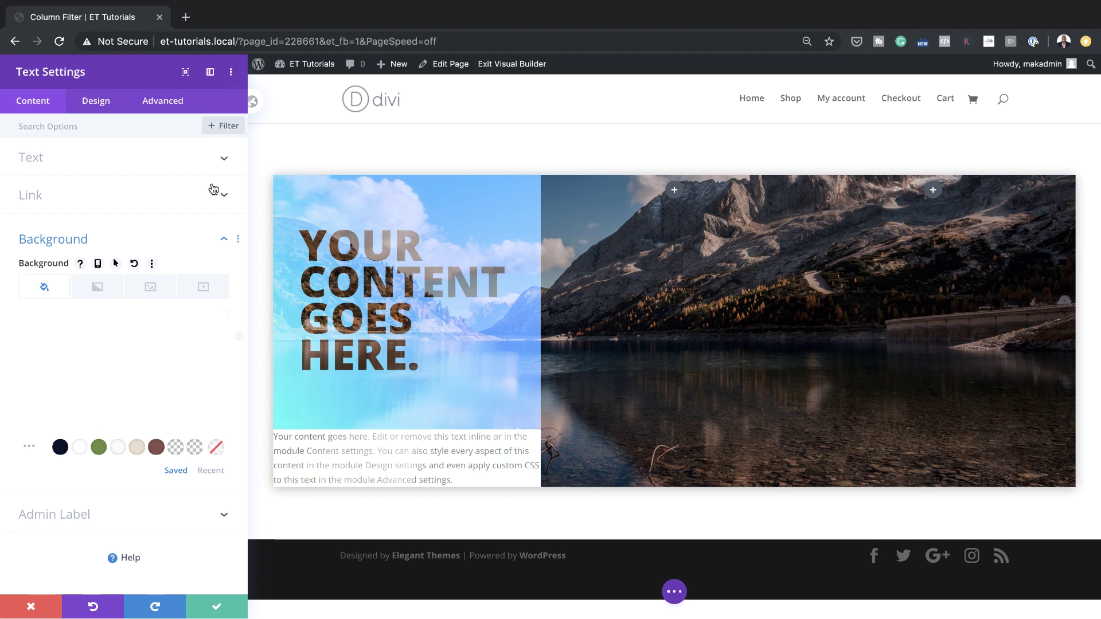
# Step: Set the new module's body text font to Montserrat
pyautogui.click(98, 102)
pyautogui.click(28, 165)
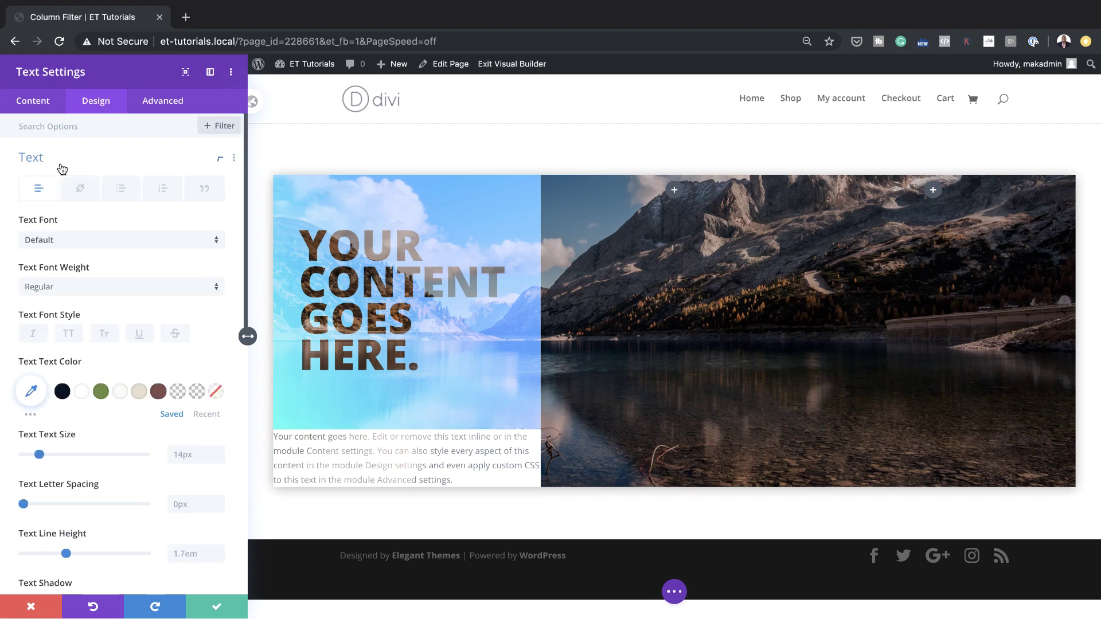
pyautogui.click(76, 246)
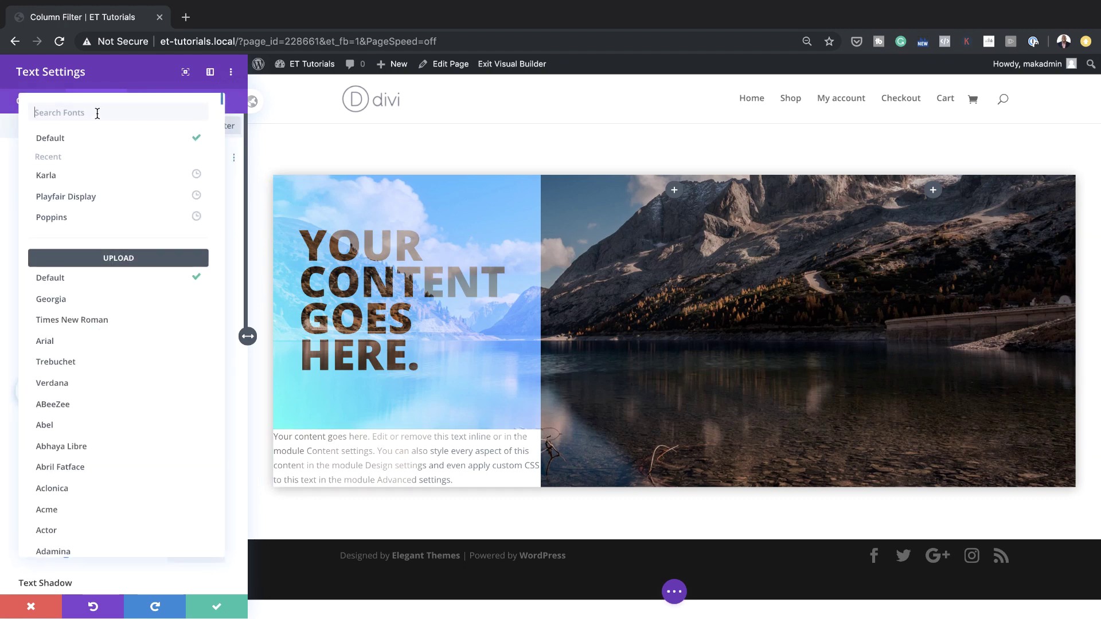
pyautogui.write('monst')
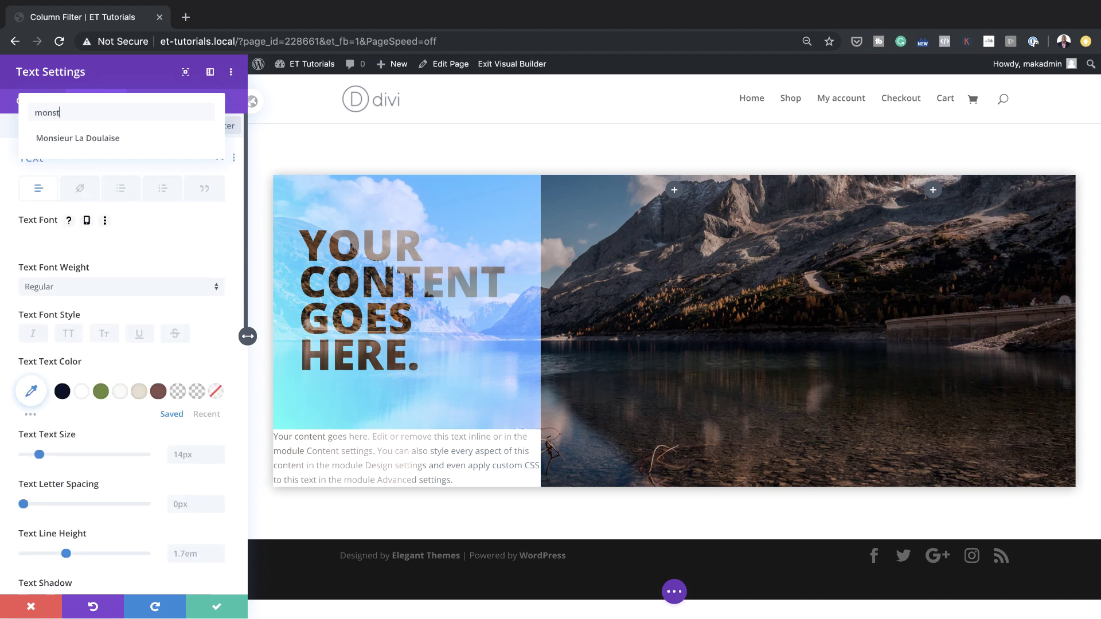
pyautogui.press('BackSpace')
pyautogui.press('BackSpace')
pyautogui.press('BackSpace')
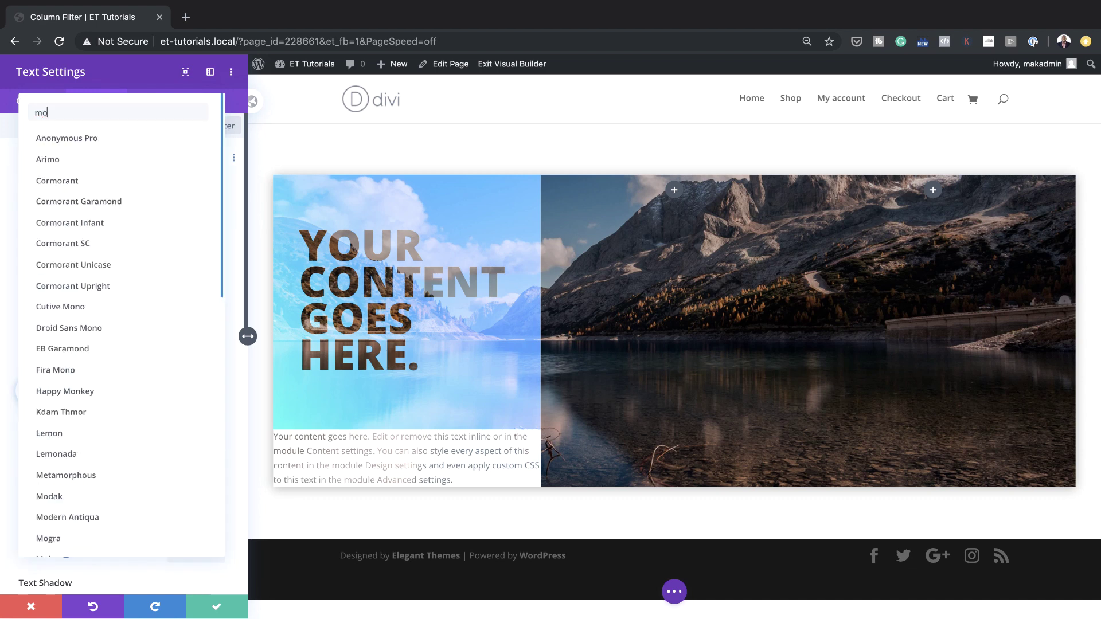
pyautogui.write('n')
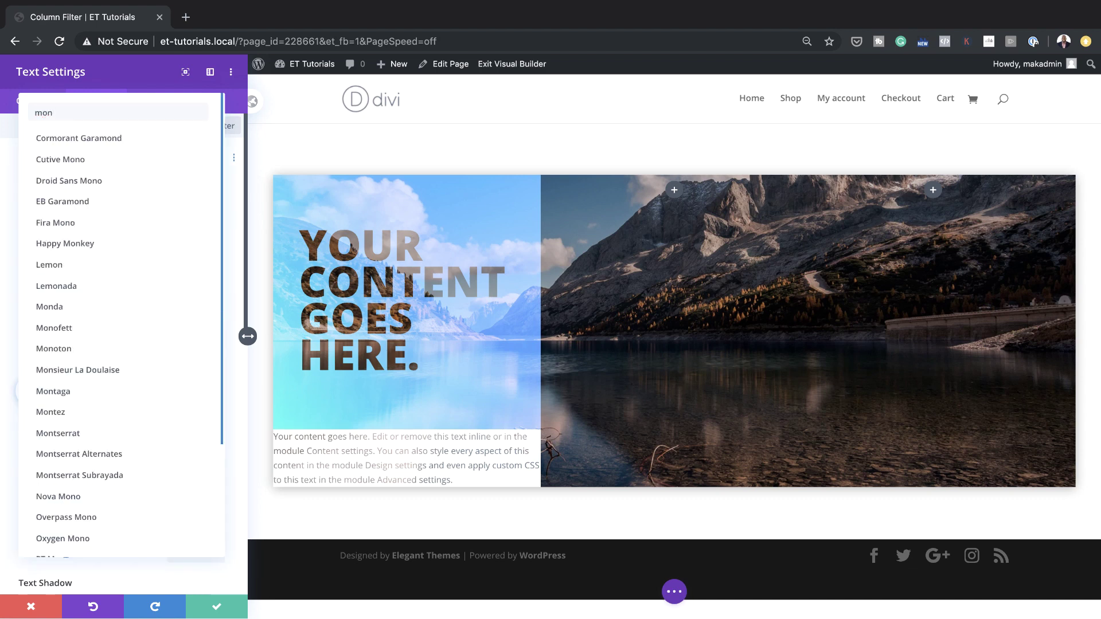
pyautogui.write('ts')
pyautogui.press('BackSpace')
pyautogui.write('t')
pyautogui.click(70, 184)
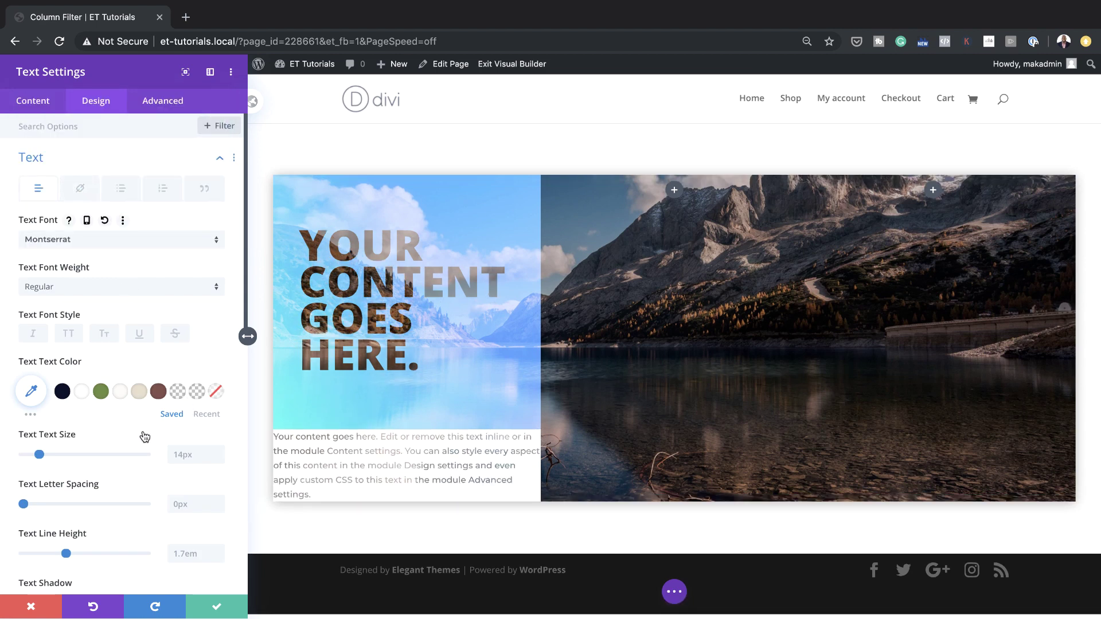
# Step: Justify the body text and set its color to #333333
pyautogui.scroll(-2, 143, 436)
pyautogui.scroll(-5, 142, 436)
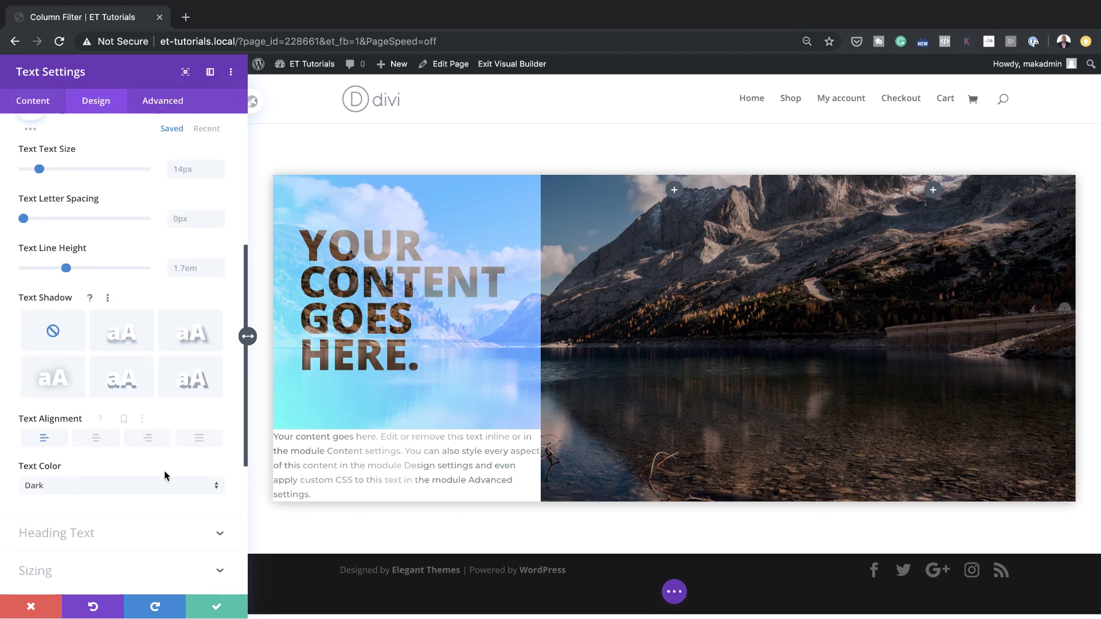
pyautogui.click(200, 439)
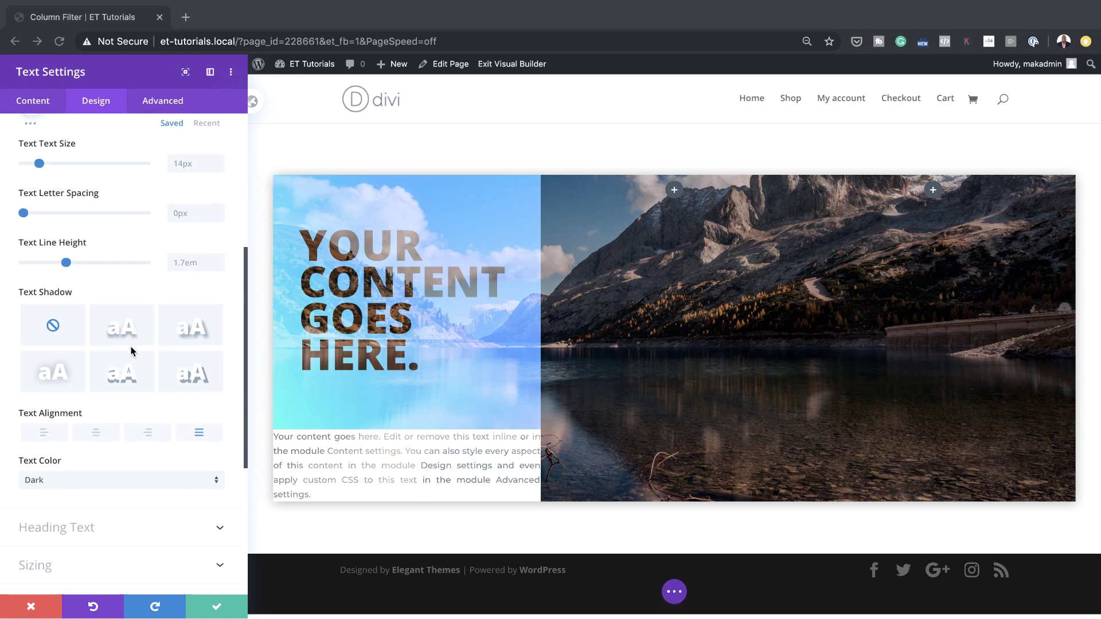
pyautogui.scroll(5, 131, 351)
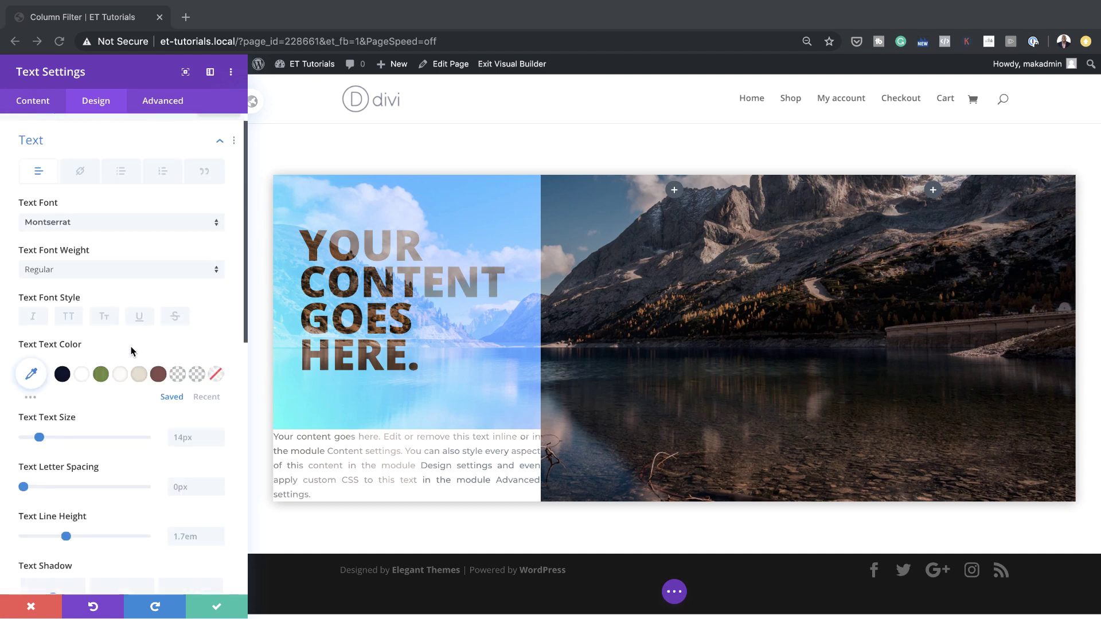
pyautogui.click(31, 370)
pyautogui.write('#333333')
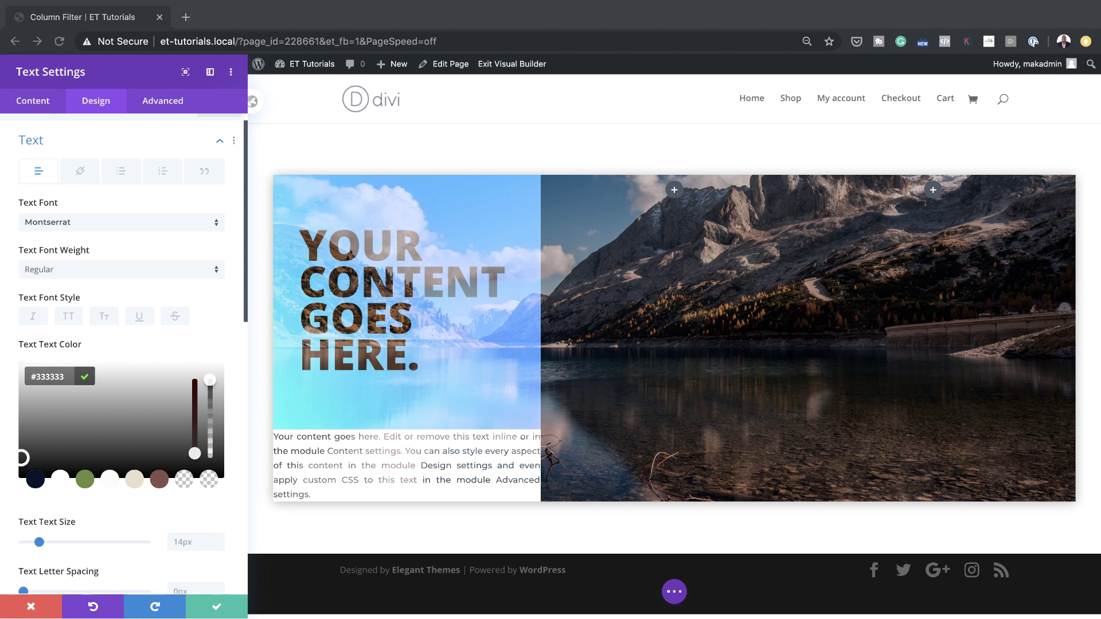
# Step: Set the body text size to 0.8vw
pyautogui.scroll(-2, 222, 533)
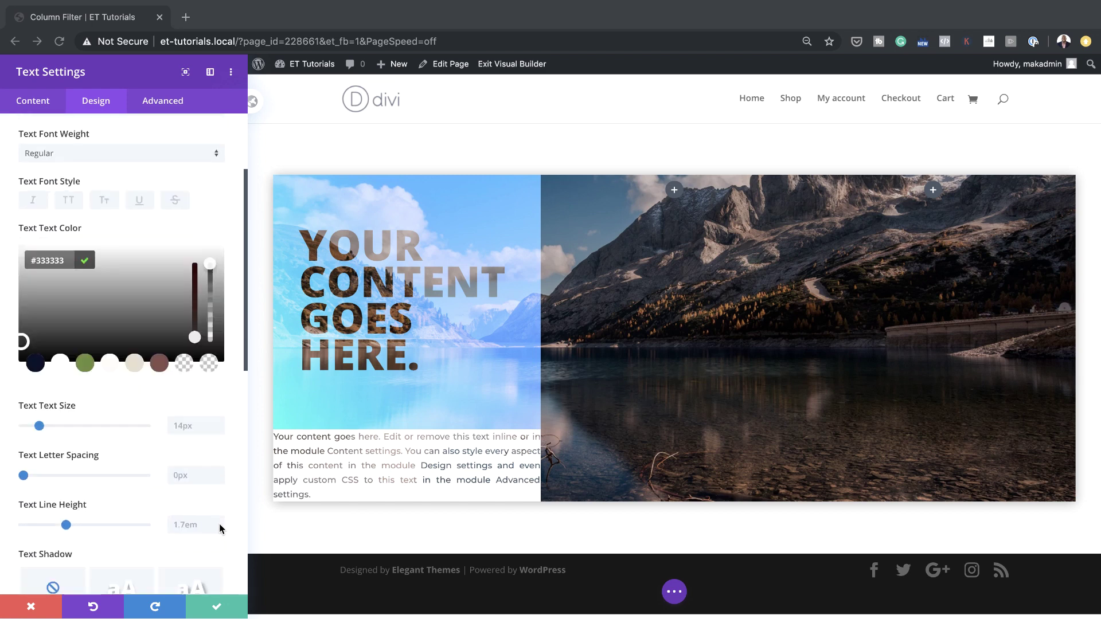
pyautogui.click(180, 431)
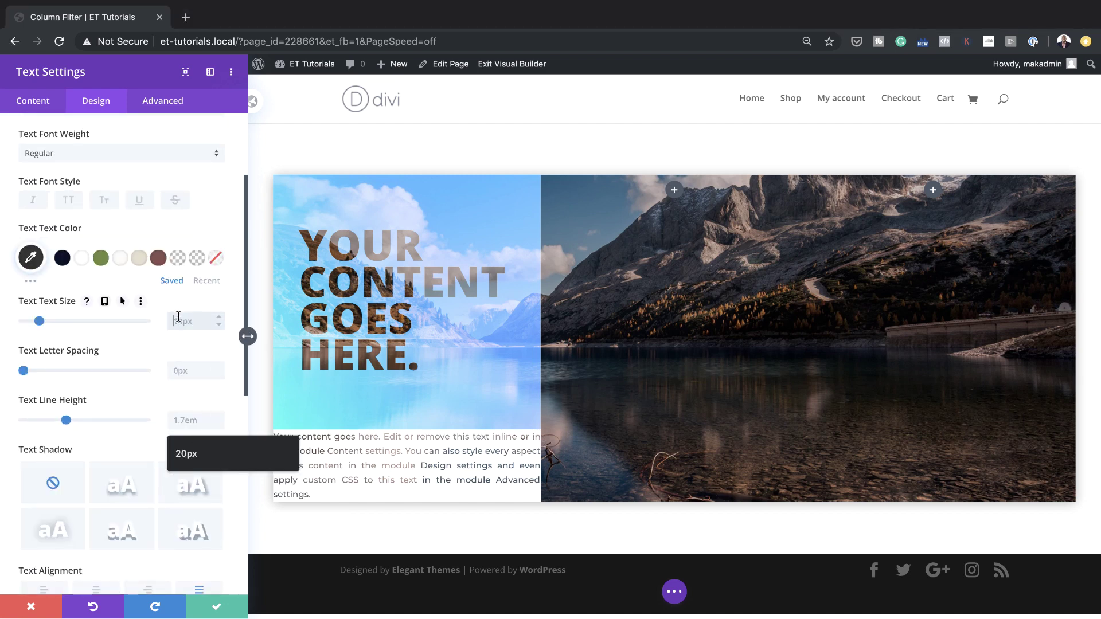
pyautogui.write('0.8vw')
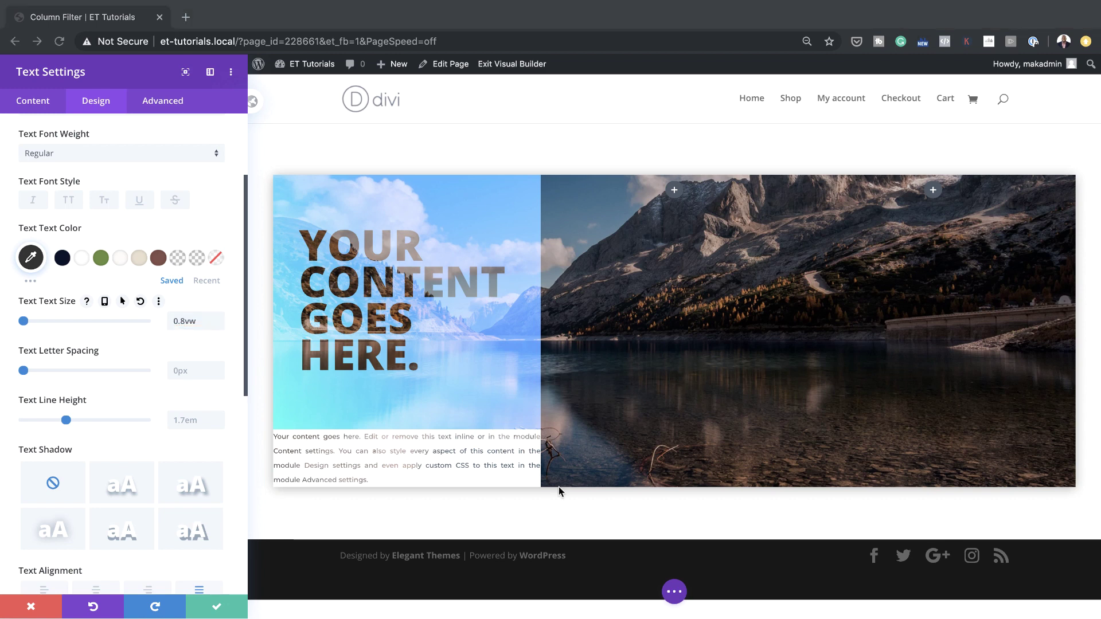
# Step: Set the body text letter spacing to -0.04vw and the line height to 2.7vw
pyautogui.click(183, 371)
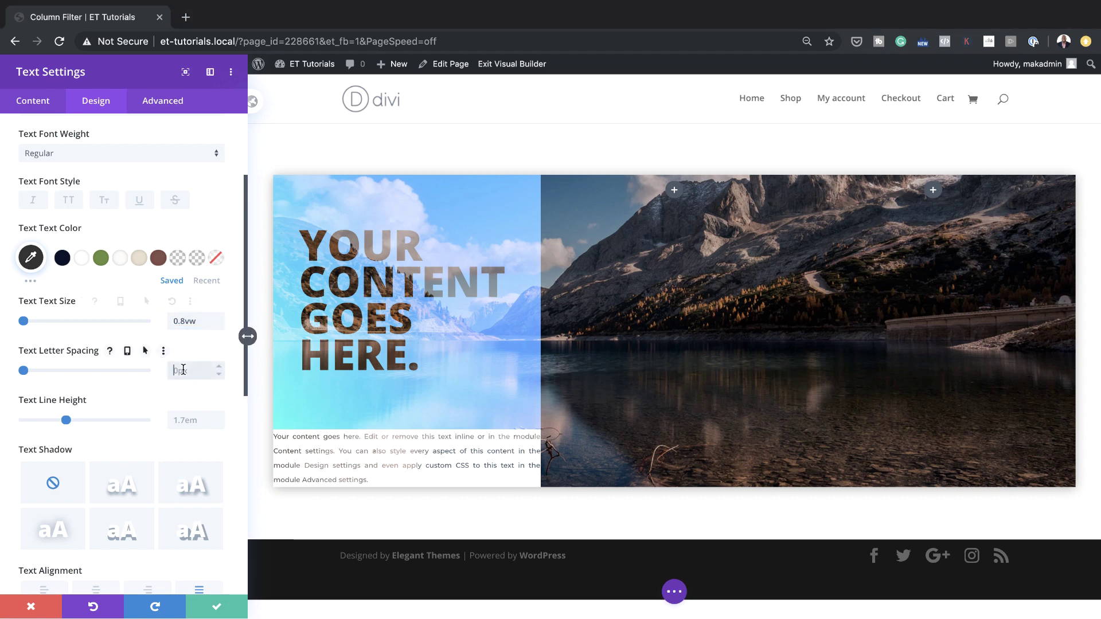
pyautogui.write('-0.04vw')
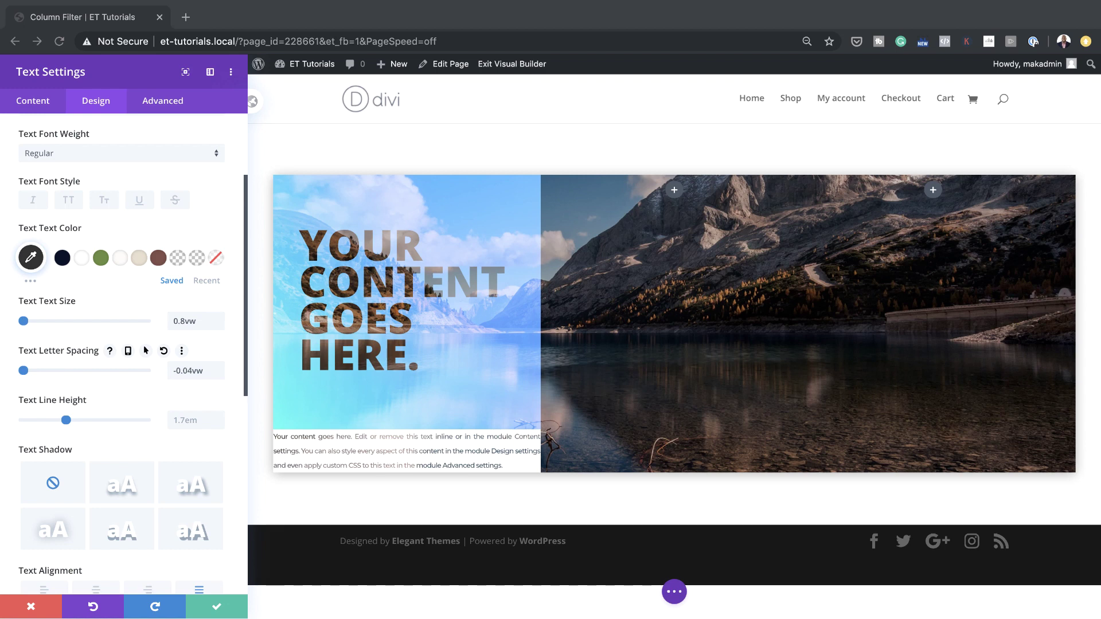
pyautogui.click(186, 420)
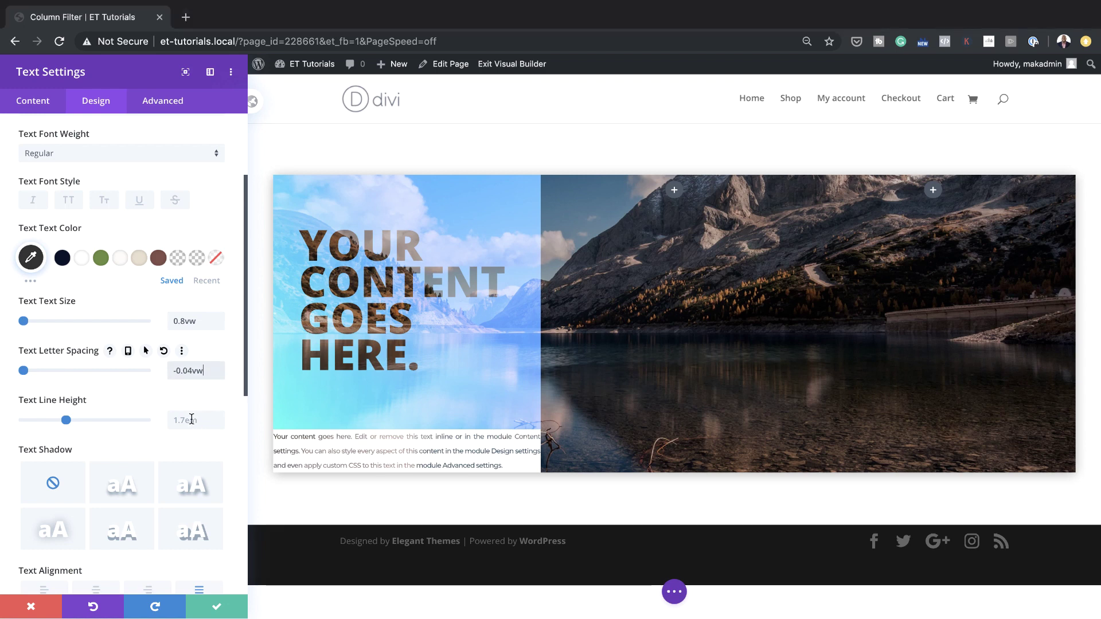
pyautogui.write('2.7vw')
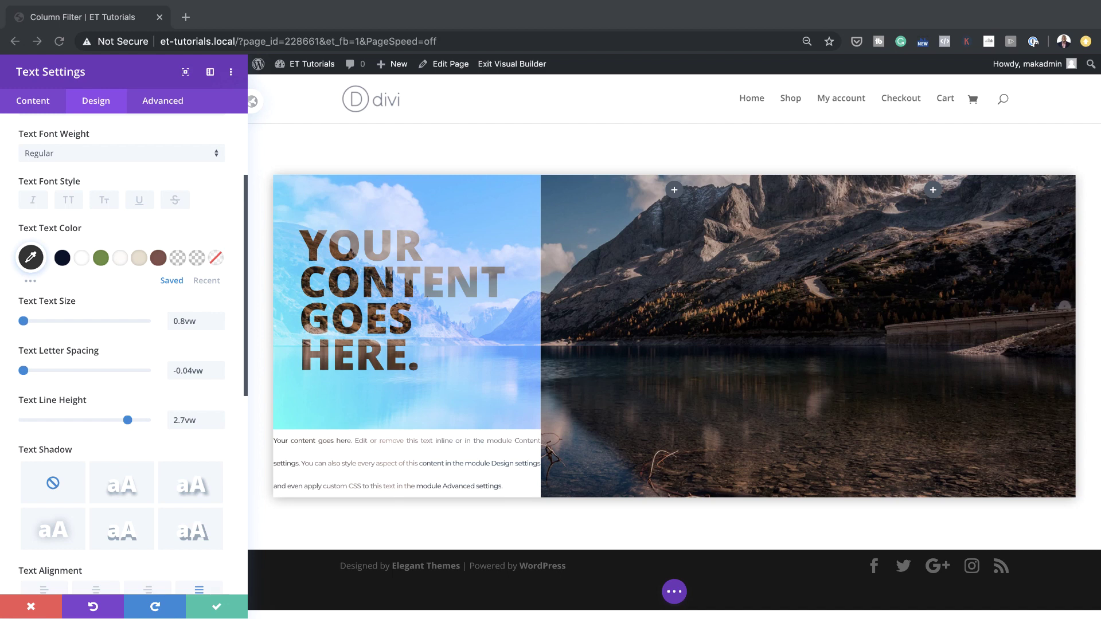
# Step: Give the body text module linked top and bottom margins of 0.5vw
pyautogui.scroll(-7, 128, 460)
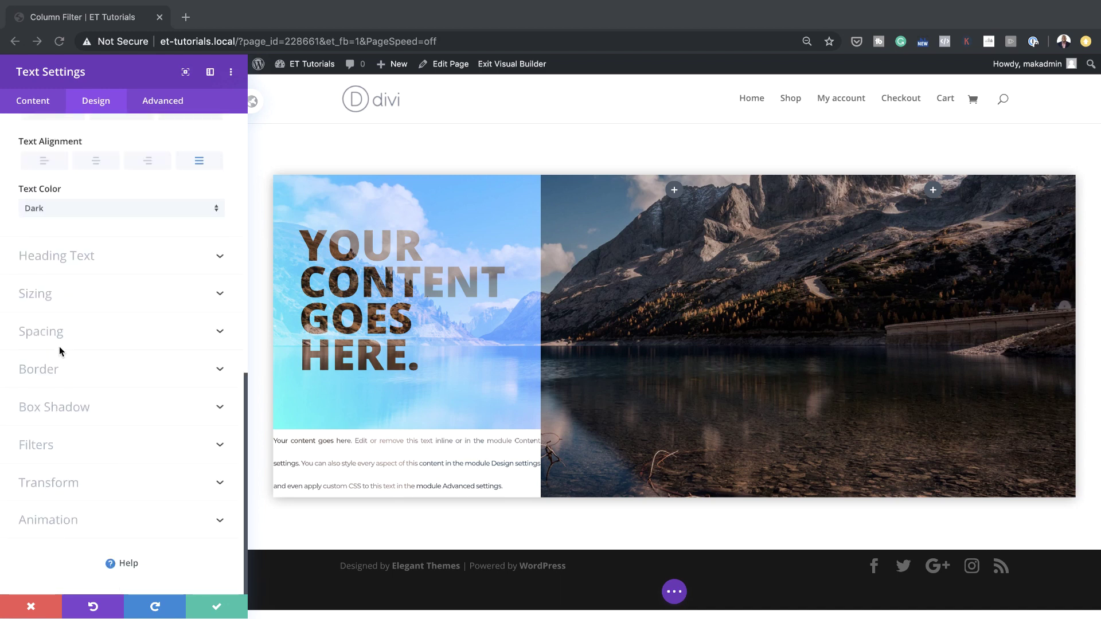
pyautogui.click(57, 334)
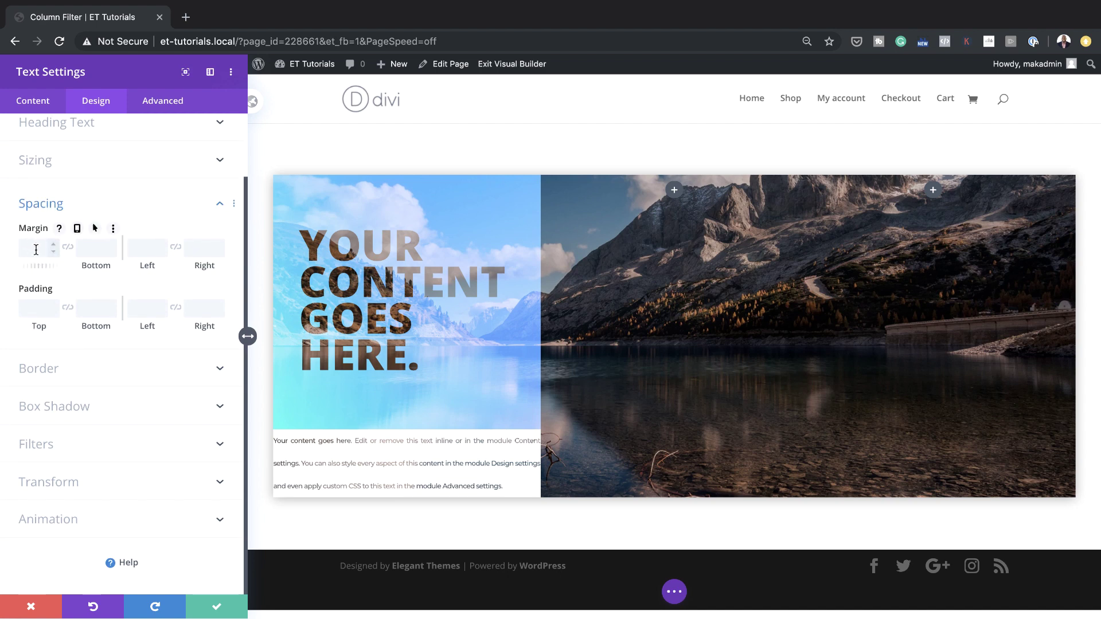
pyautogui.write('0.5vw')
pyautogui.click(67, 247)
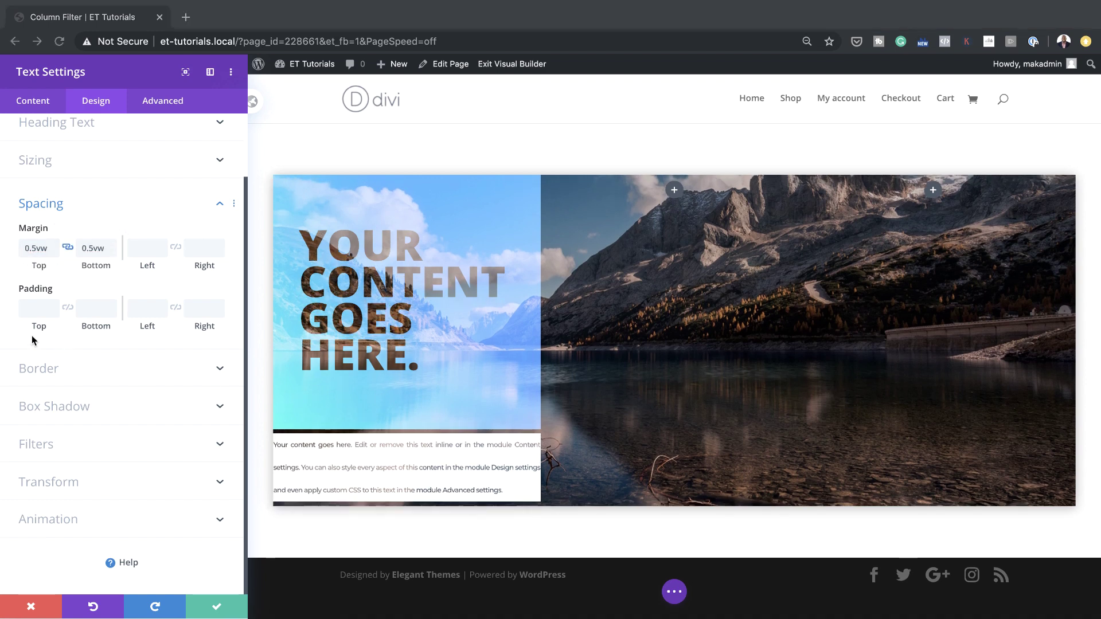
# Step: Set the body text module's padding to 5vw on all four sides
pyautogui.click(37, 310)
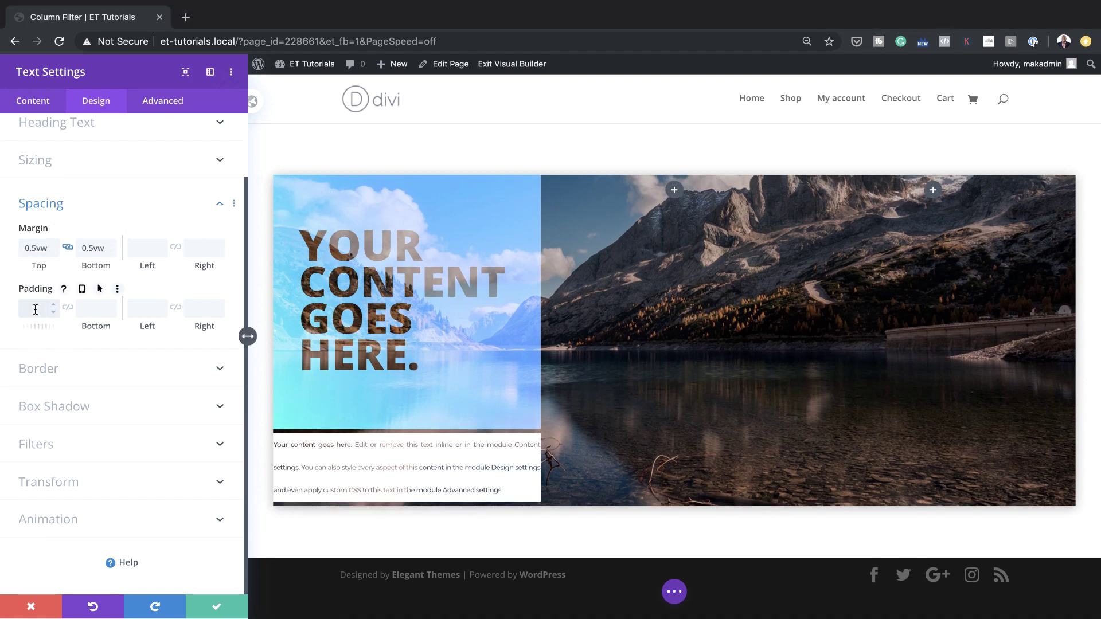
pyautogui.click(68, 309)
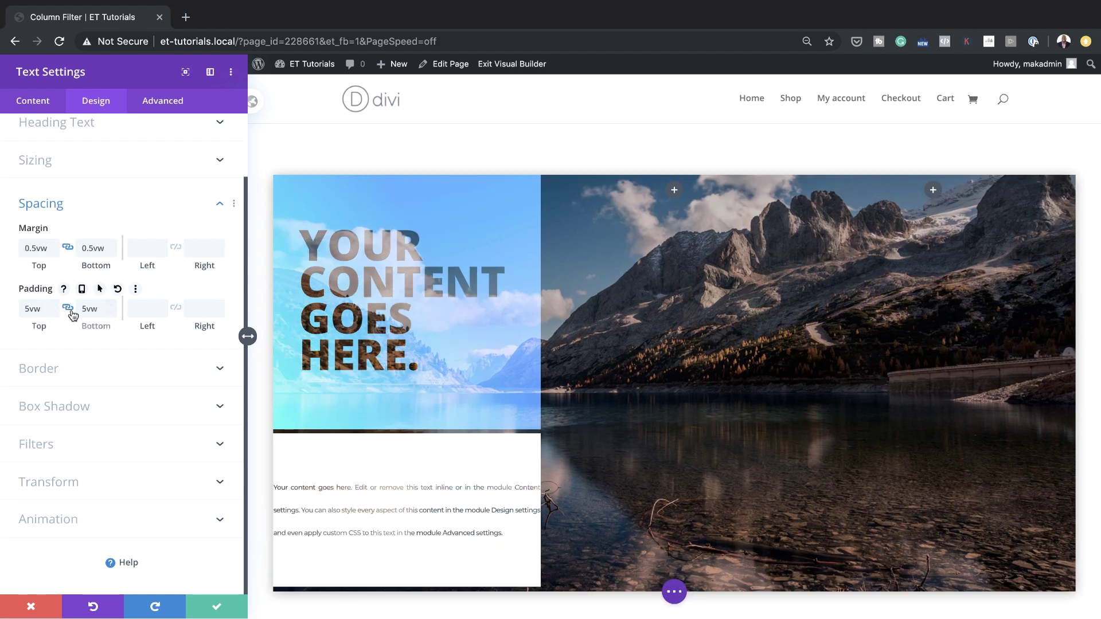
pyautogui.click(141, 309)
pyautogui.write('5vw')
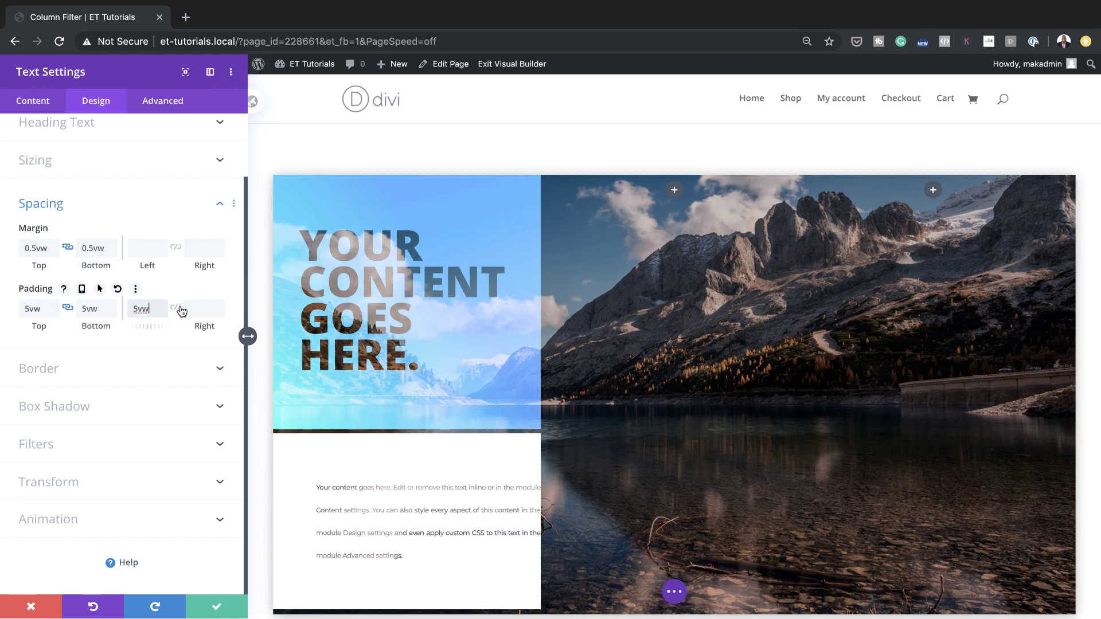
pyautogui.click(176, 307)
pyautogui.scroll(-3, 383, 546)
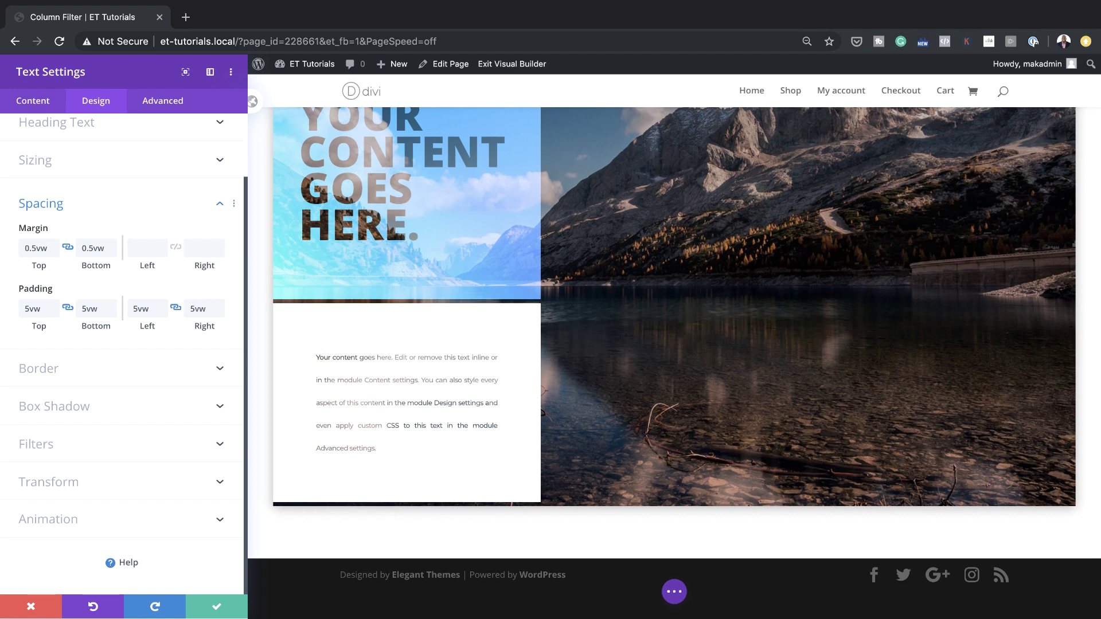
# Step: Set the body text module's blend mode to Screen and close its settings
pyautogui.click(46, 444)
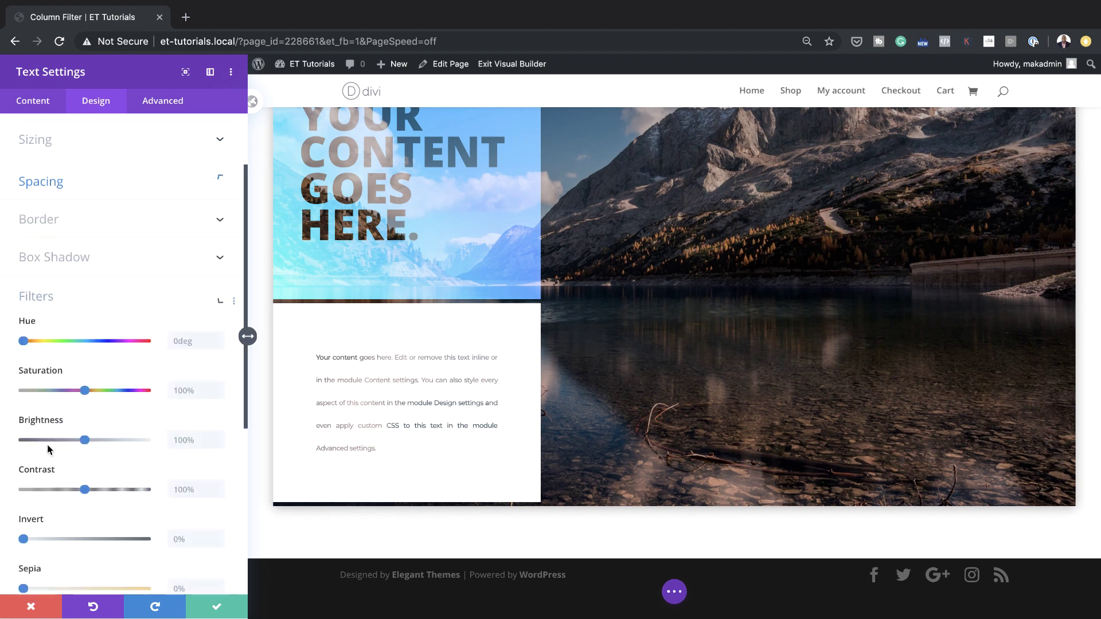
pyautogui.scroll(-3, 95, 552)
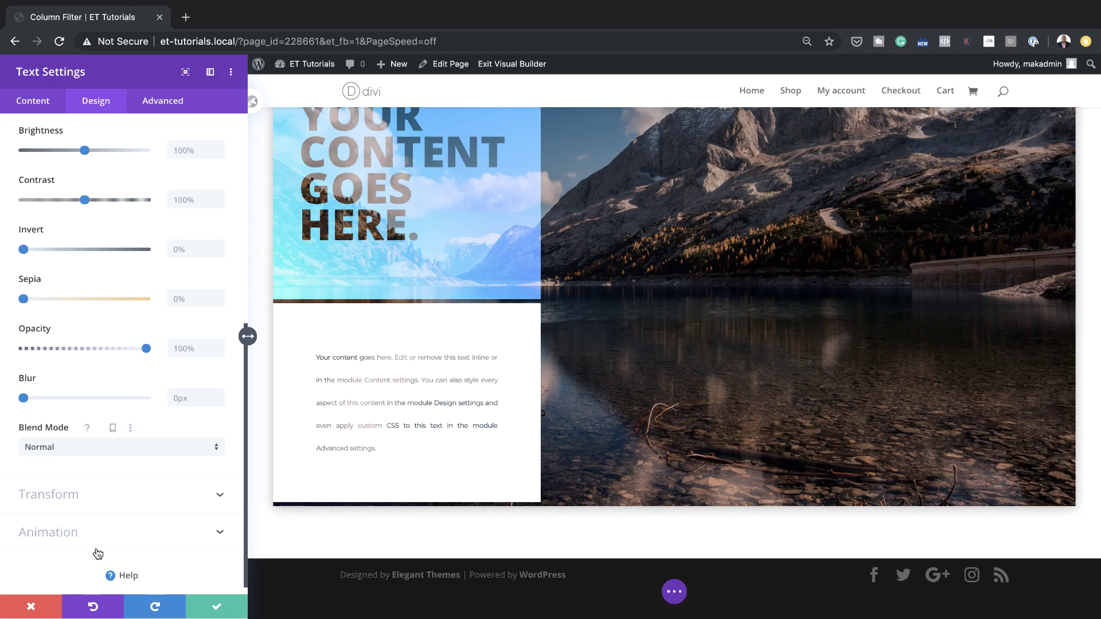
pyautogui.click(67, 449)
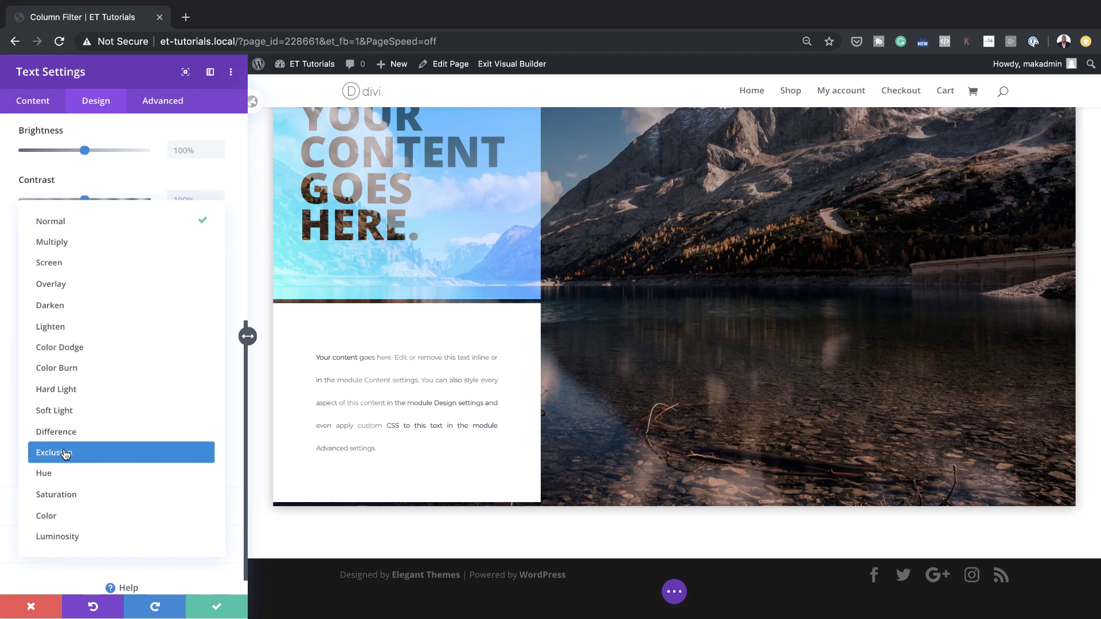
pyautogui.click(50, 263)
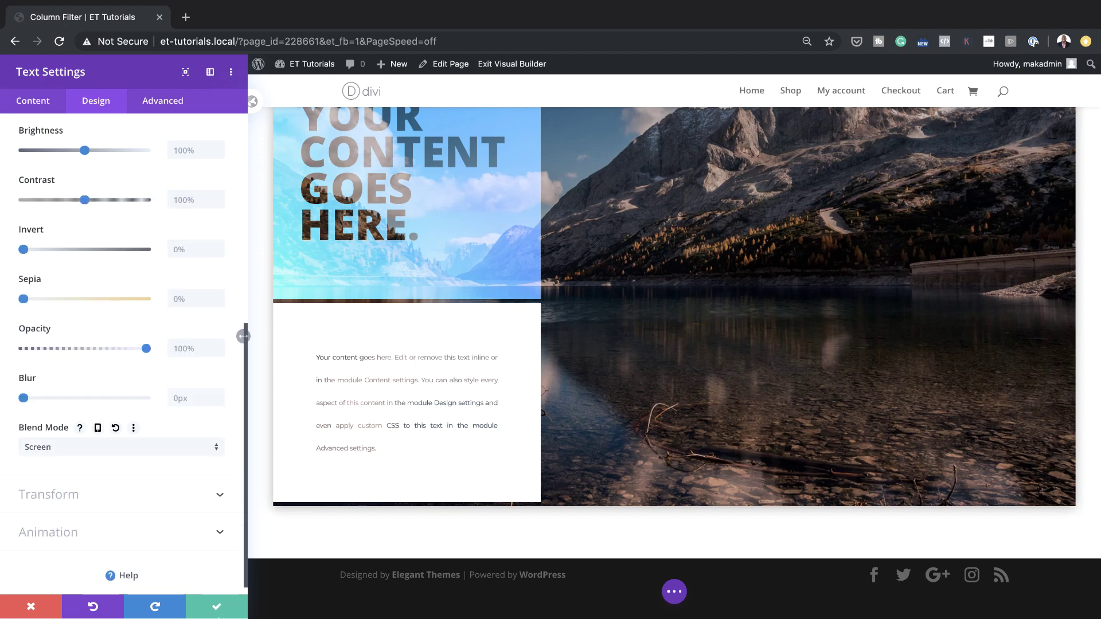
pyautogui.click(246, 334)
# Step: Add a new Text module directly below the body text module
pyautogui.scroll(-2, 271, 561)
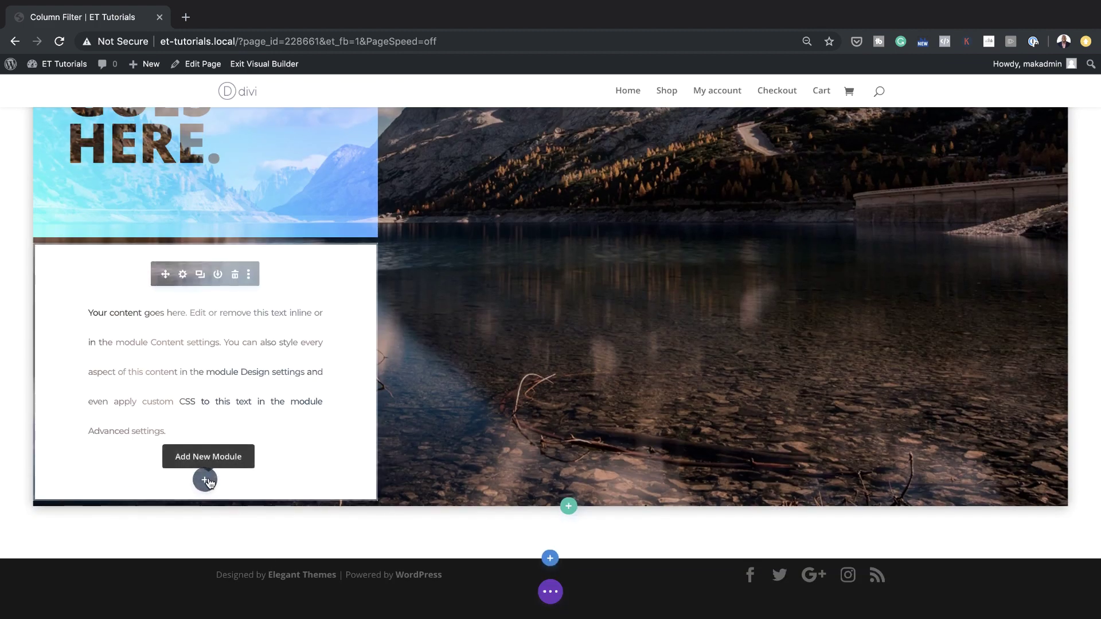
pyautogui.click(206, 480)
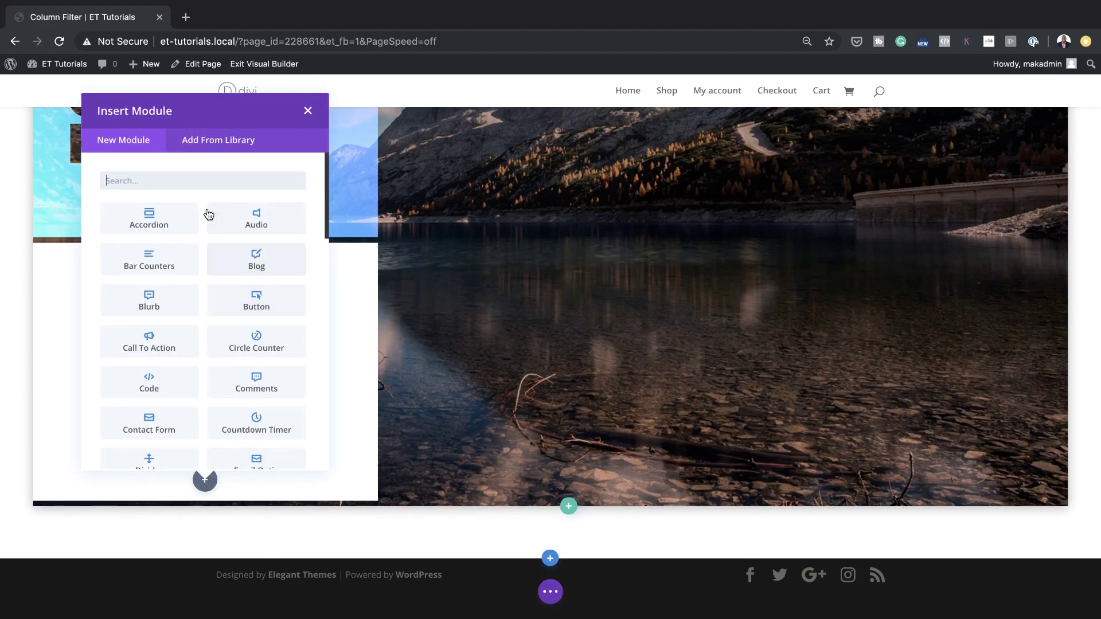
pyautogui.write('text')
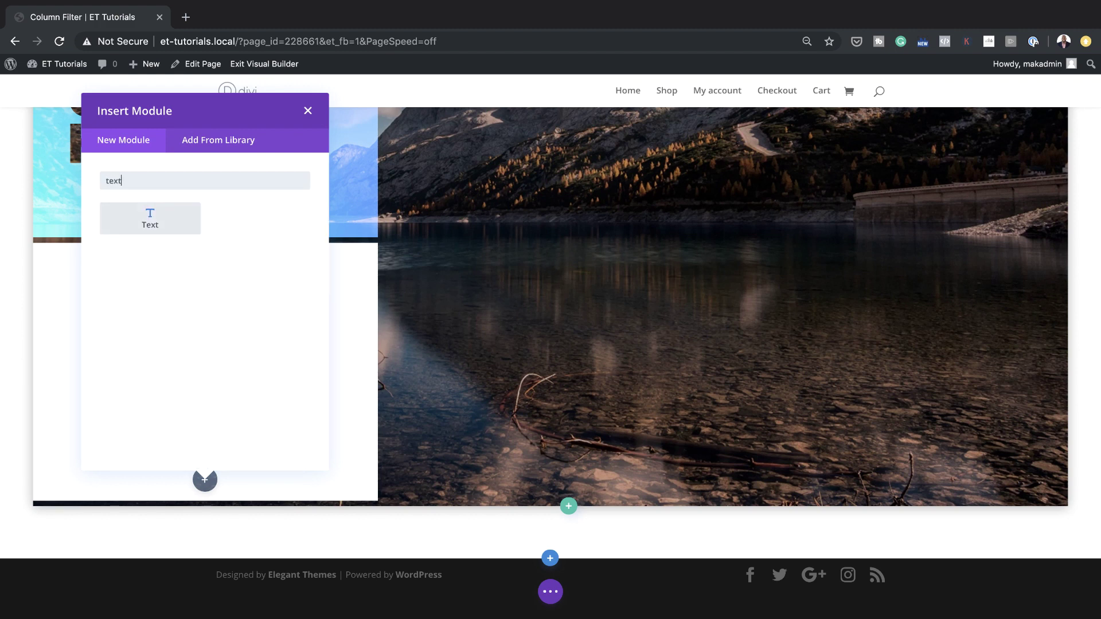
pyautogui.click(150, 219)
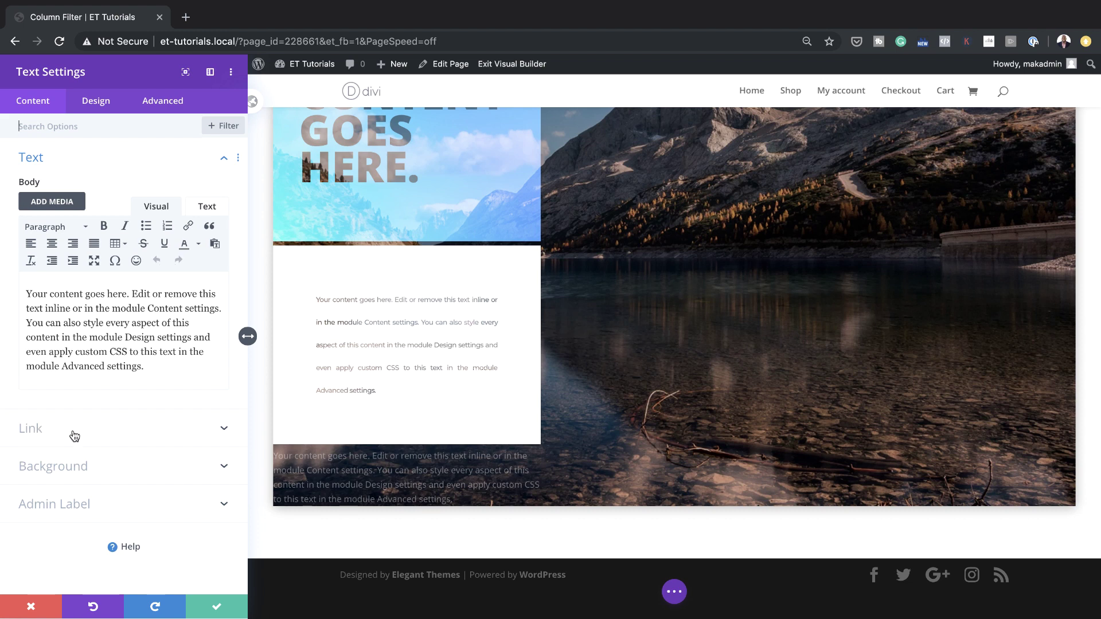
# Step: Set the new text module's link URL to "#"
pyautogui.click(29, 434)
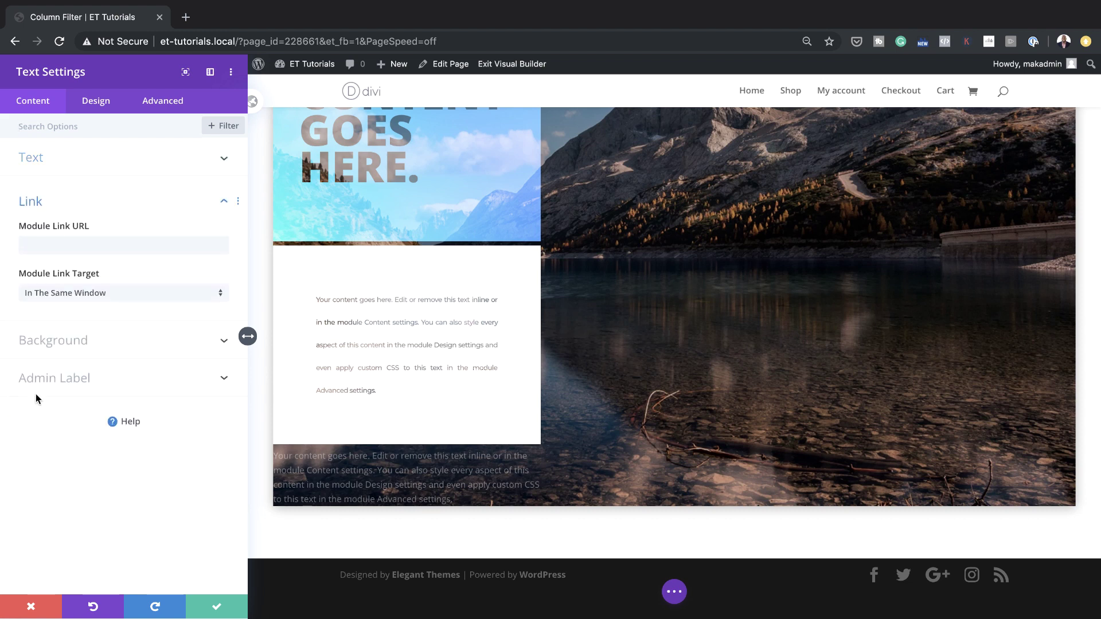
pyautogui.click(39, 246)
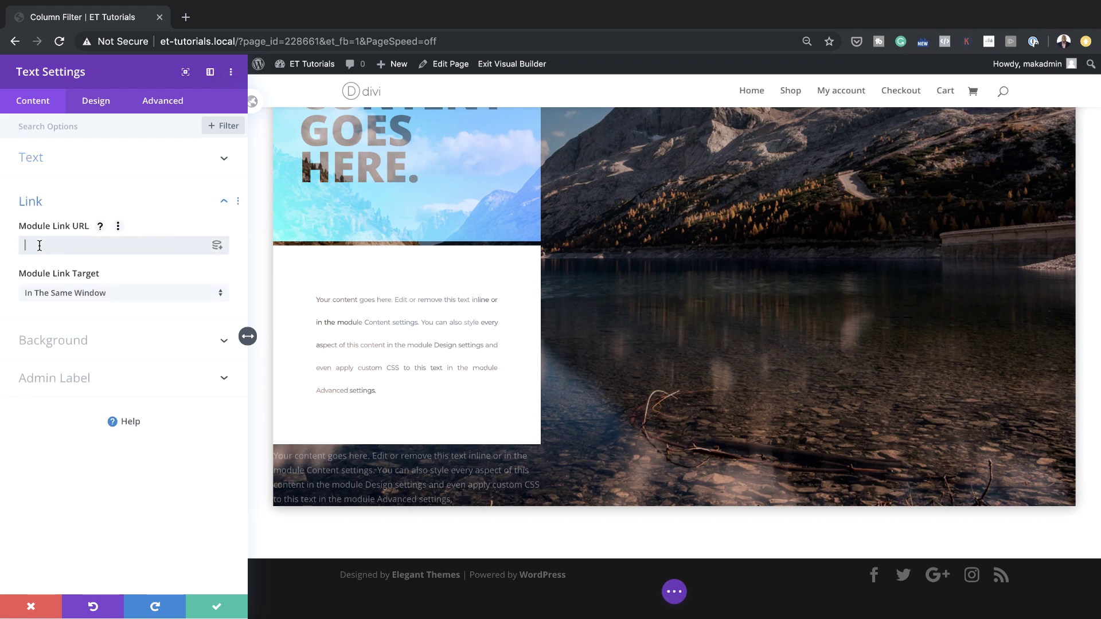
pyautogui.write('#')
# Step: Give the new text module a background gradient from #5498ff to #16fff3 with a direction of 235deg
pyautogui.click(71, 347)
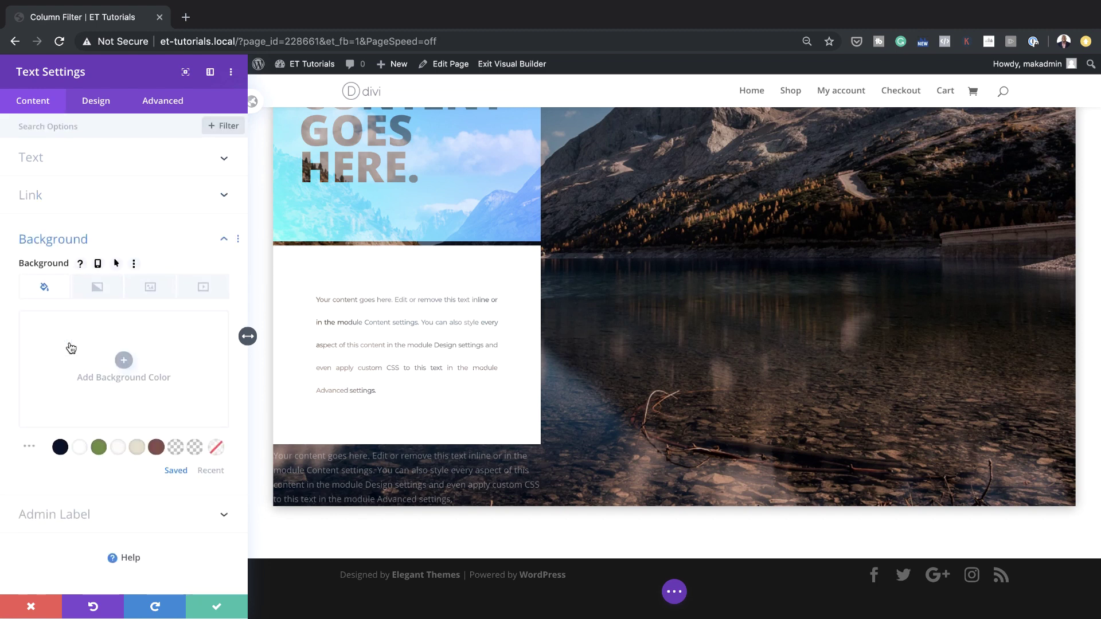
pyautogui.click(97, 288)
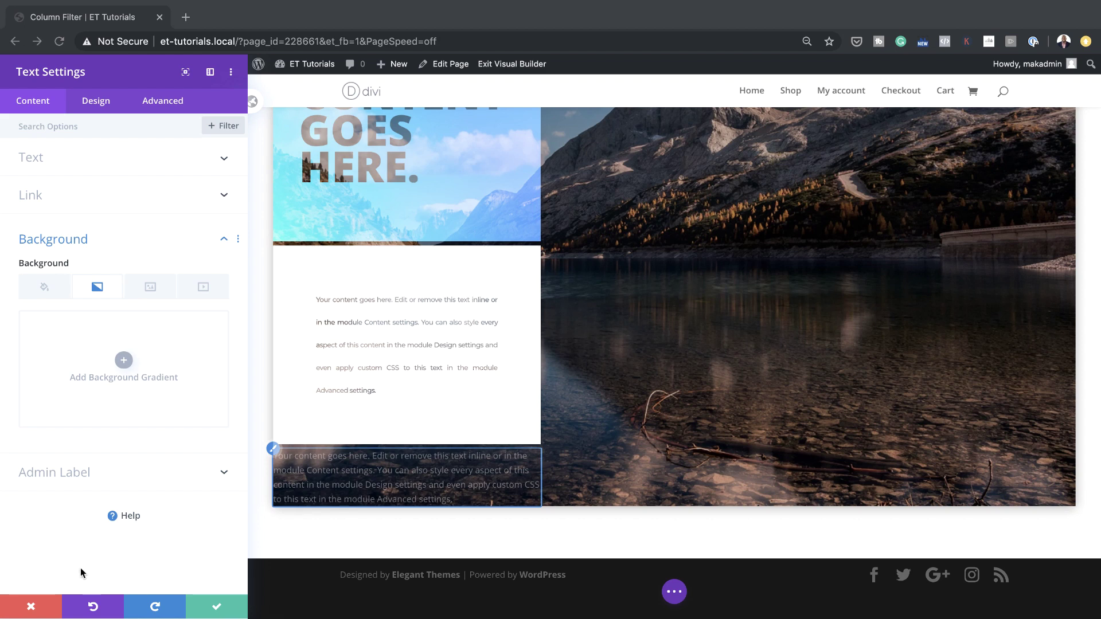
pyautogui.click(123, 360)
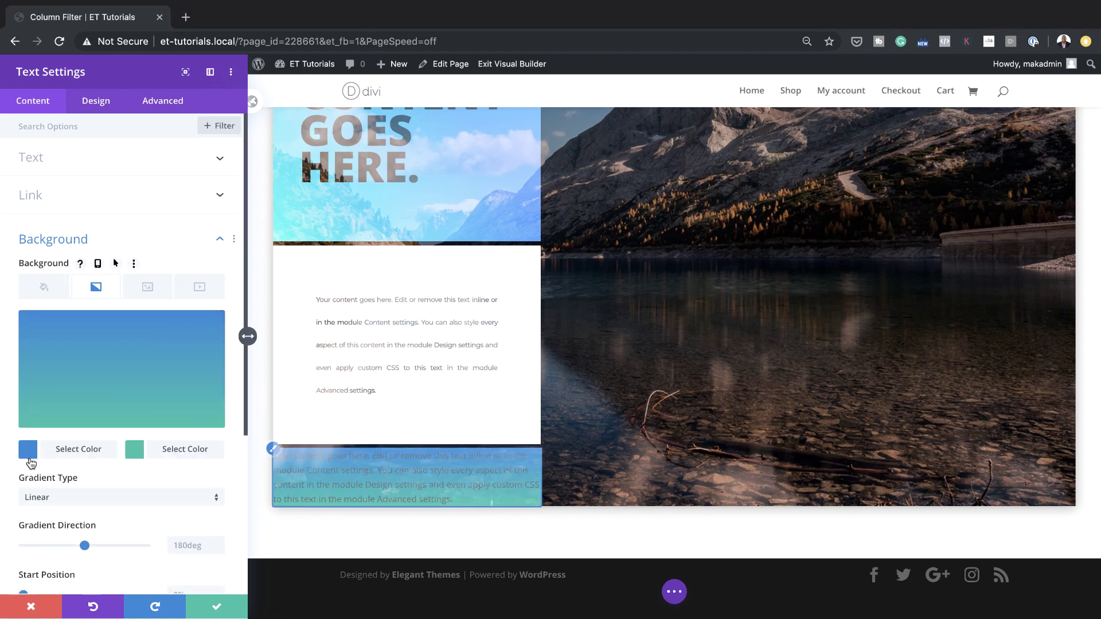
pyautogui.click(29, 456)
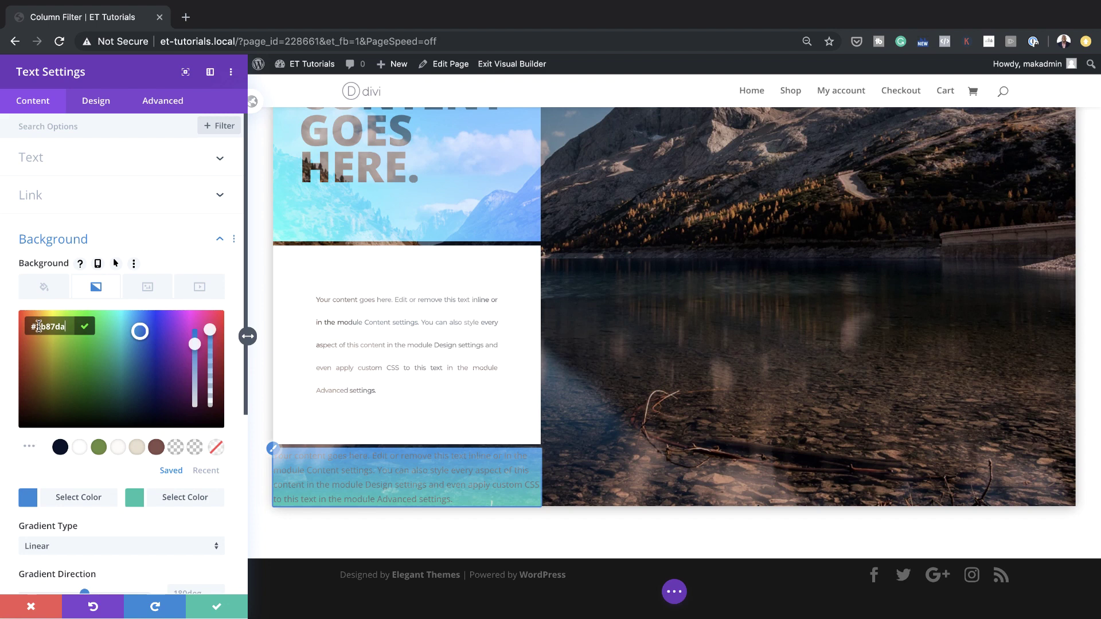
pyautogui.tripleClick(68, 329)
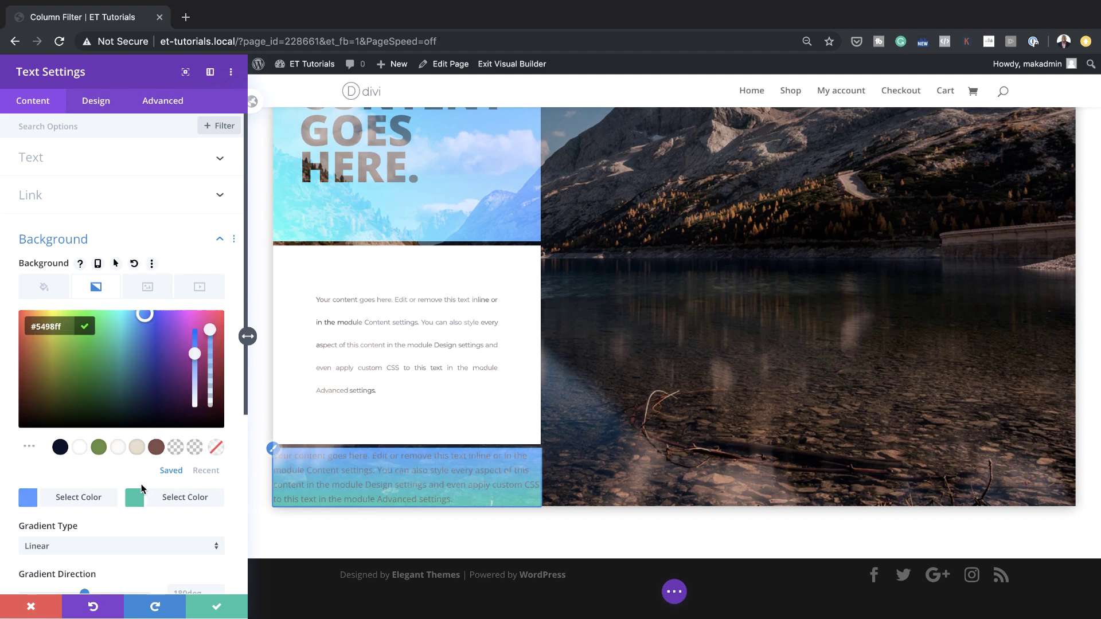
pyautogui.write('#29c4a9')
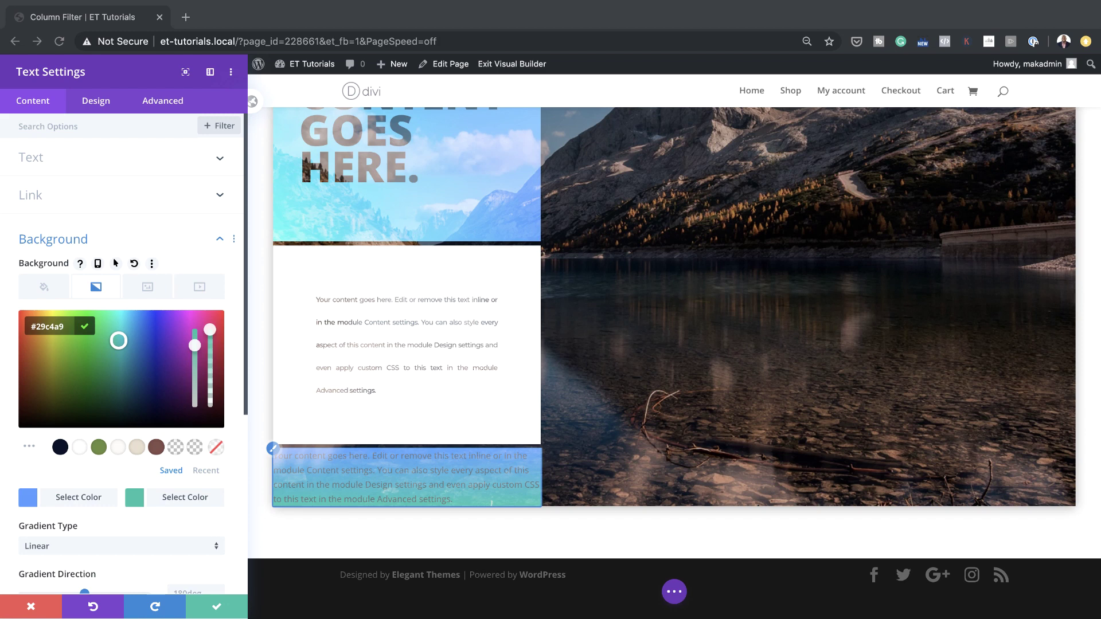
pyautogui.tripleClick(80, 335)
pyautogui.write('#16fff3')
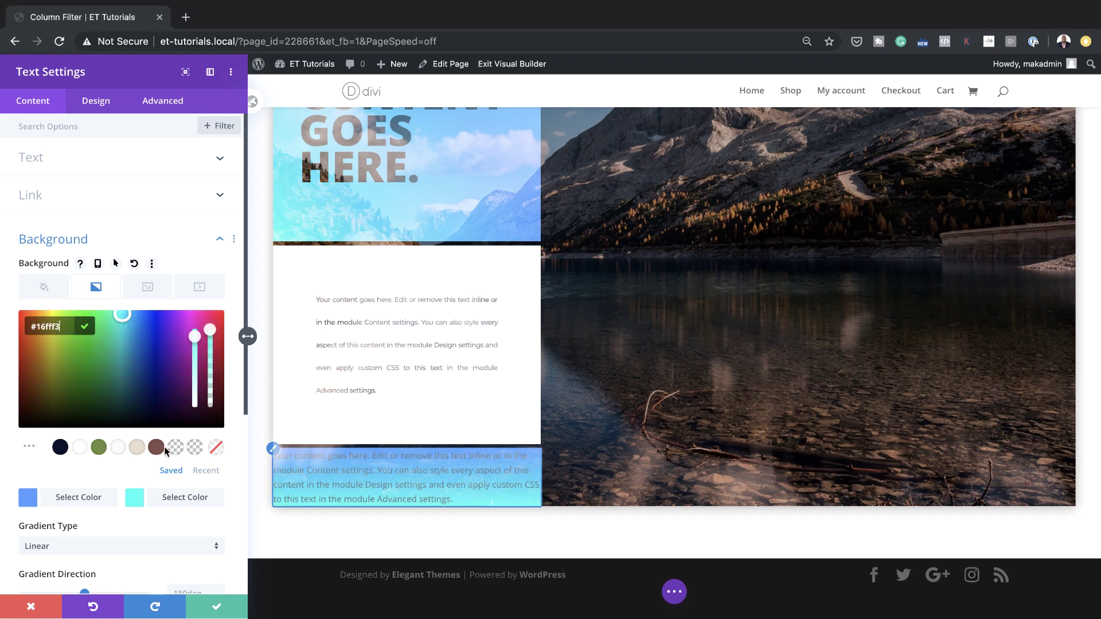
pyautogui.scroll(-5, 164, 446)
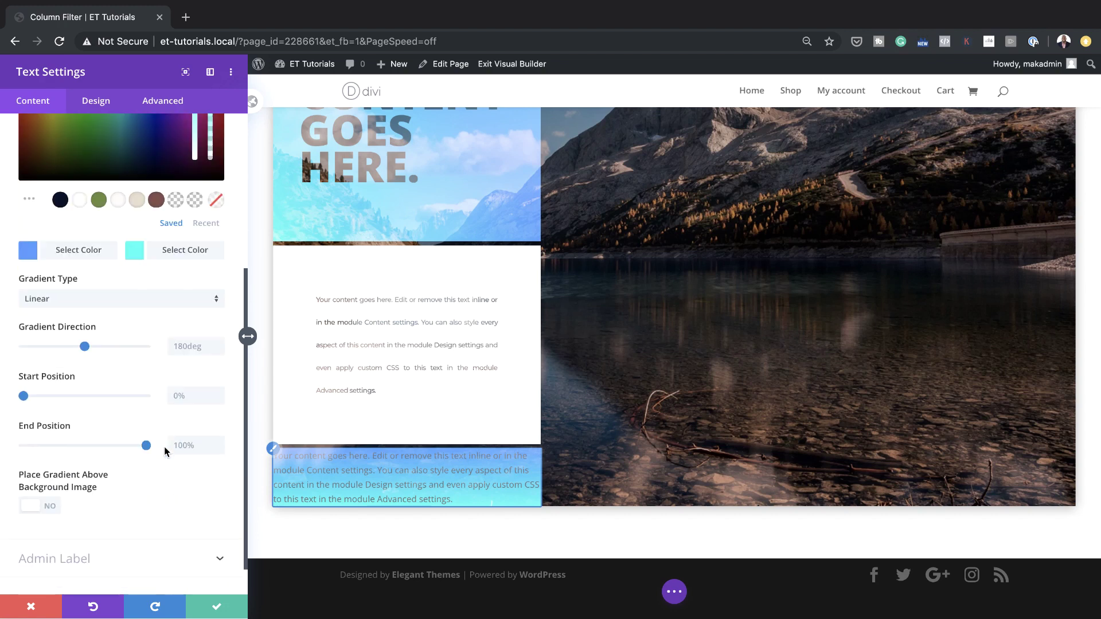
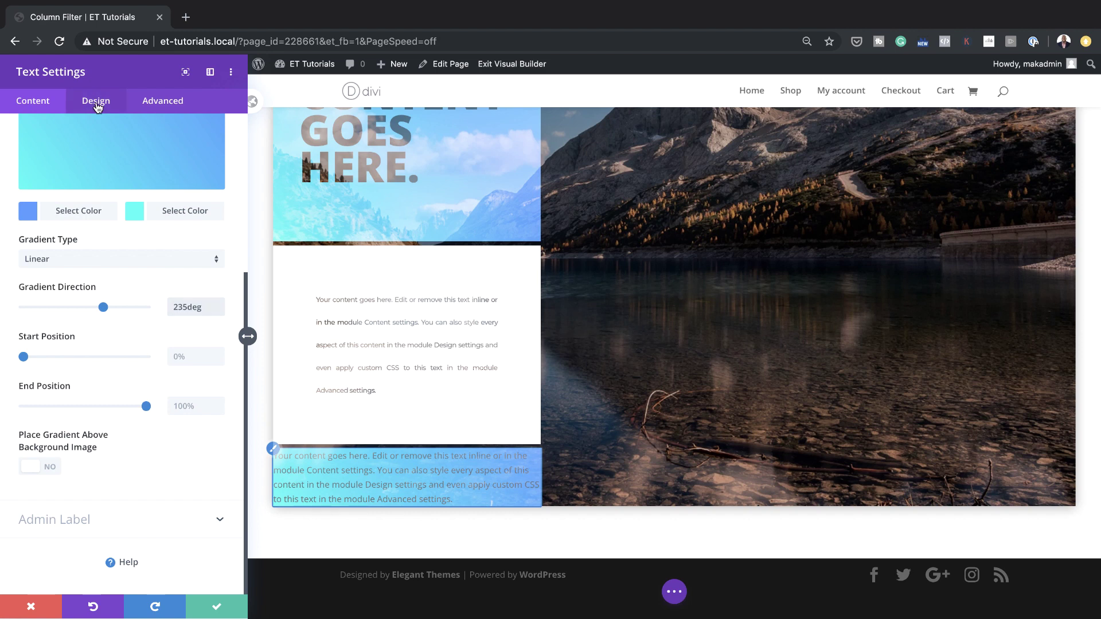
# Step: Style the new module's text in Montserrat with Heavy weight, an underline and white text color
pyautogui.click(57, 157)
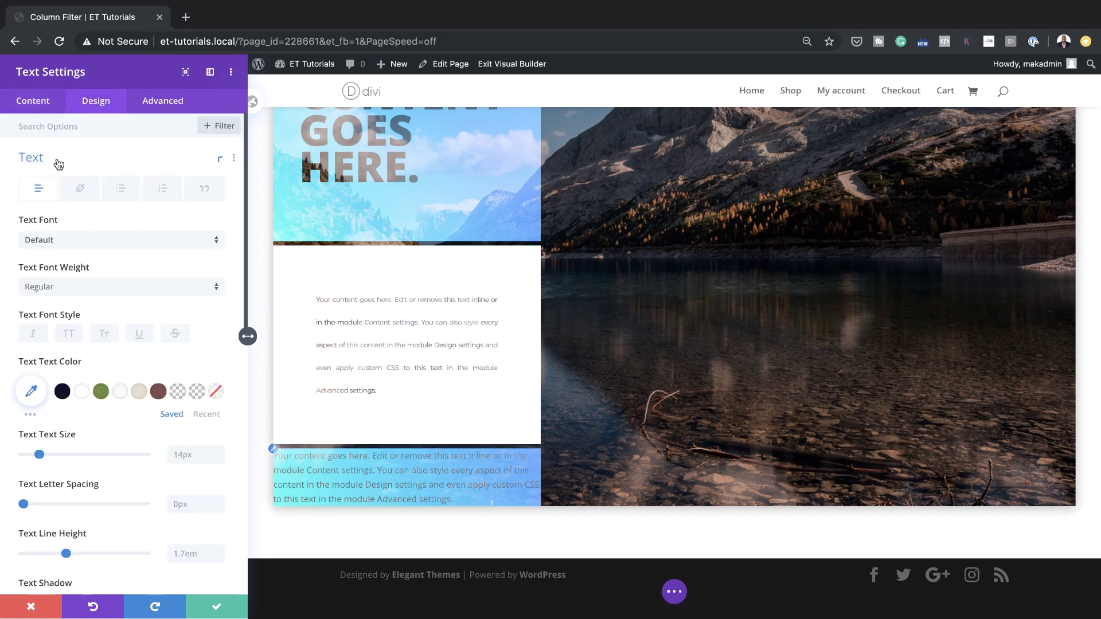
pyautogui.click(89, 241)
pyautogui.click(89, 175)
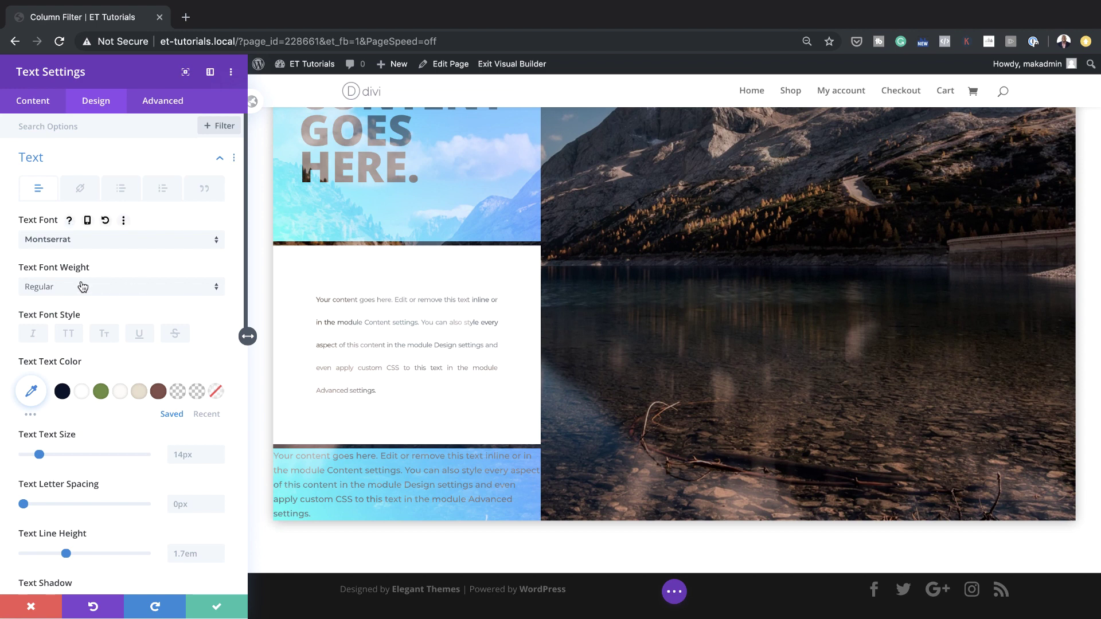
pyautogui.click(82, 287)
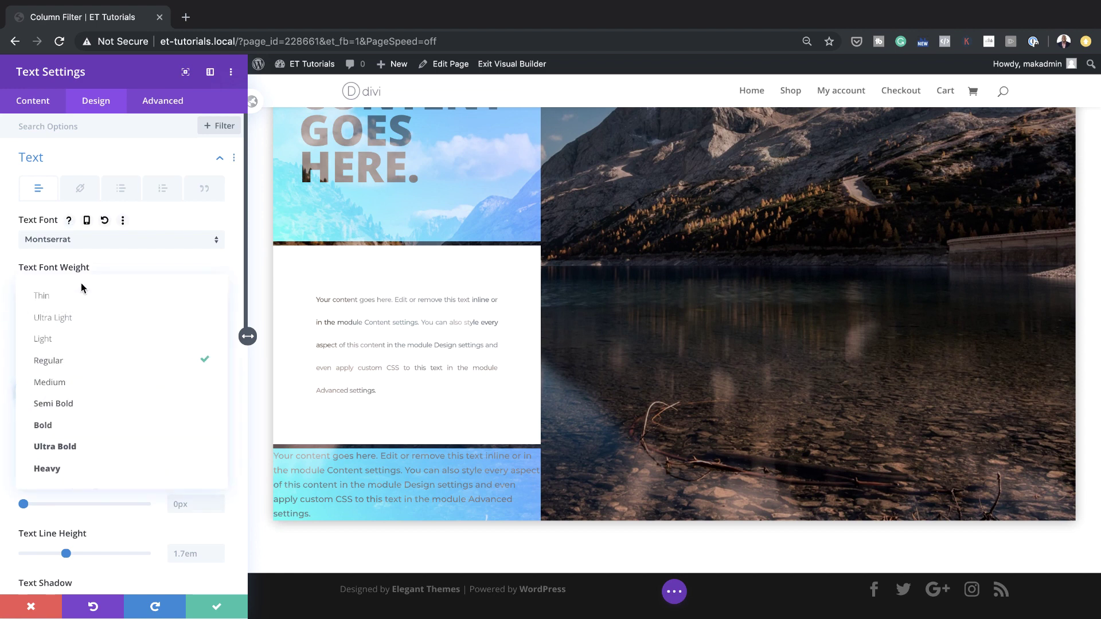
pyautogui.click(86, 464)
pyautogui.click(139, 336)
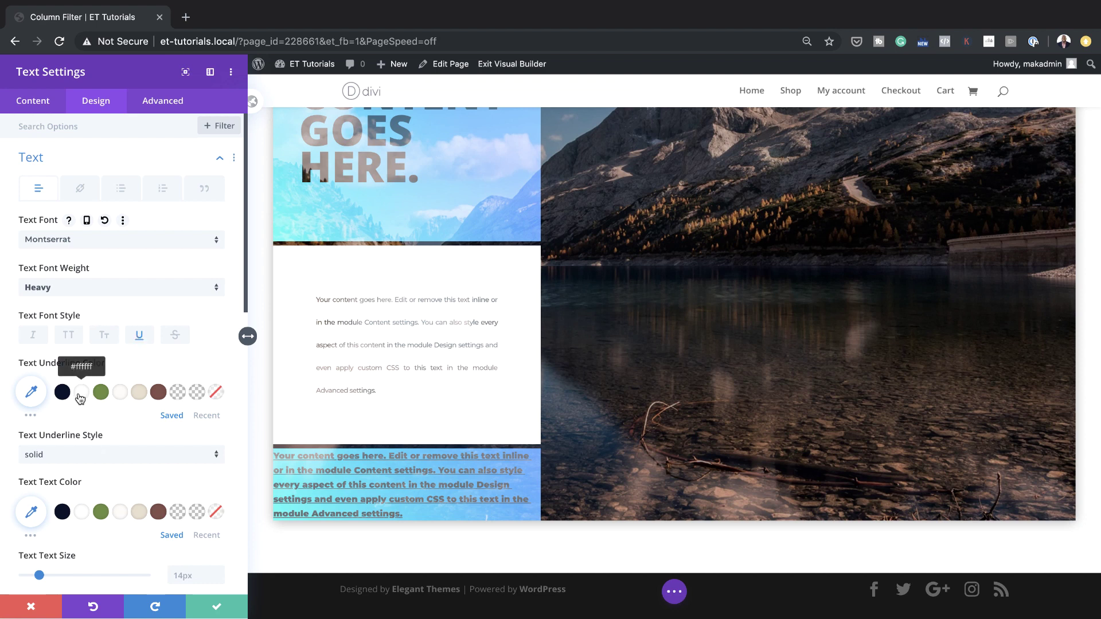
pyautogui.click(82, 511)
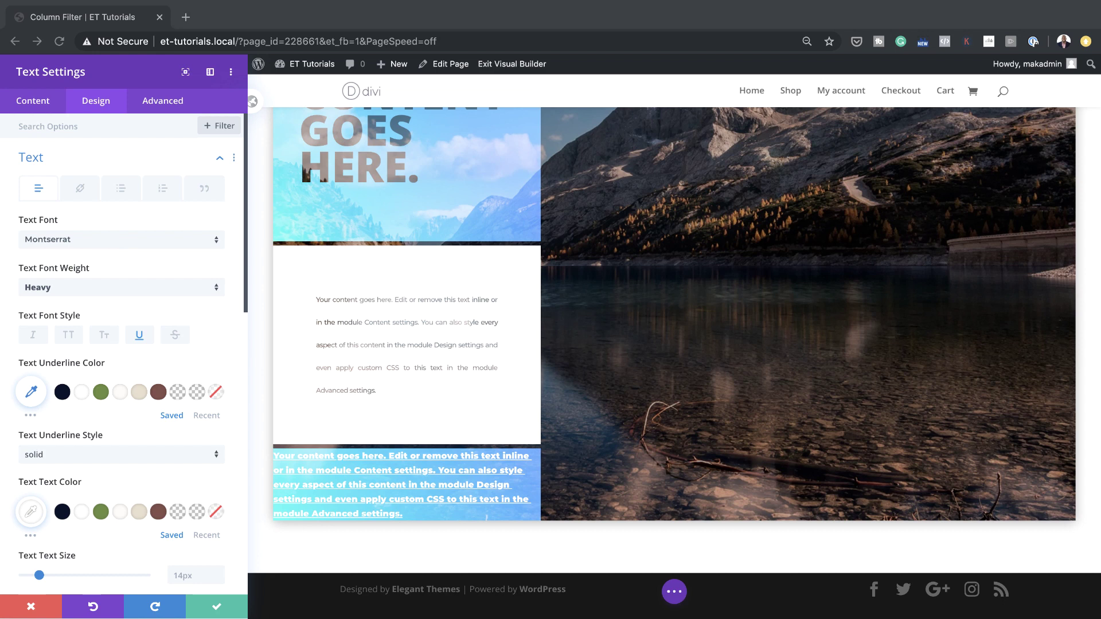
# Step: Set the new module's text size to 1.5vw and its line height to 1em
pyautogui.scroll(-1, 160, 488)
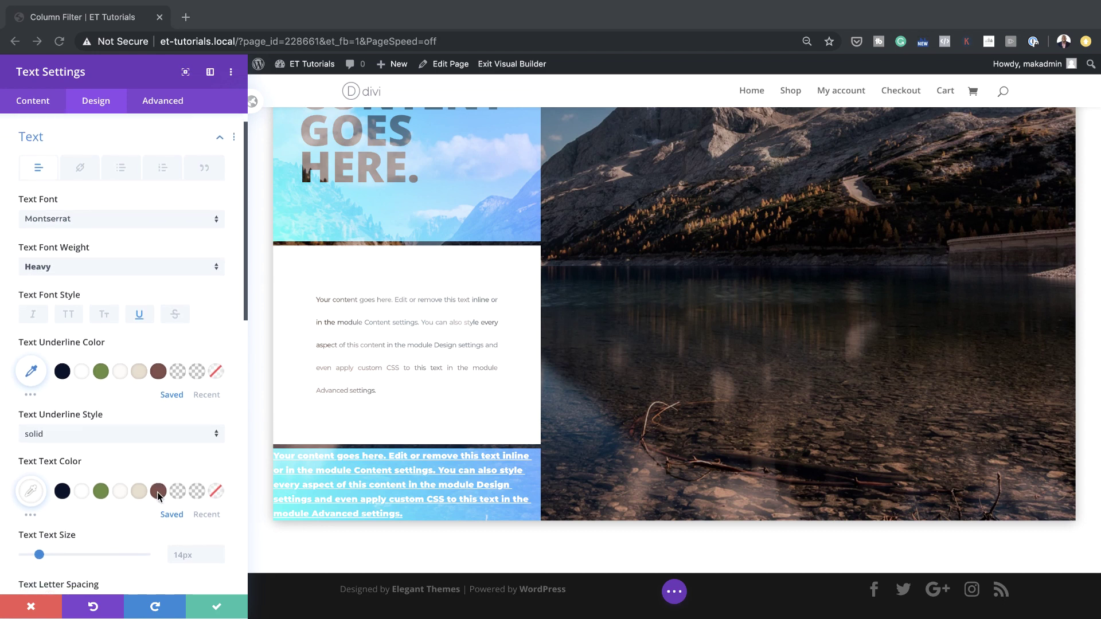
pyautogui.click(200, 556)
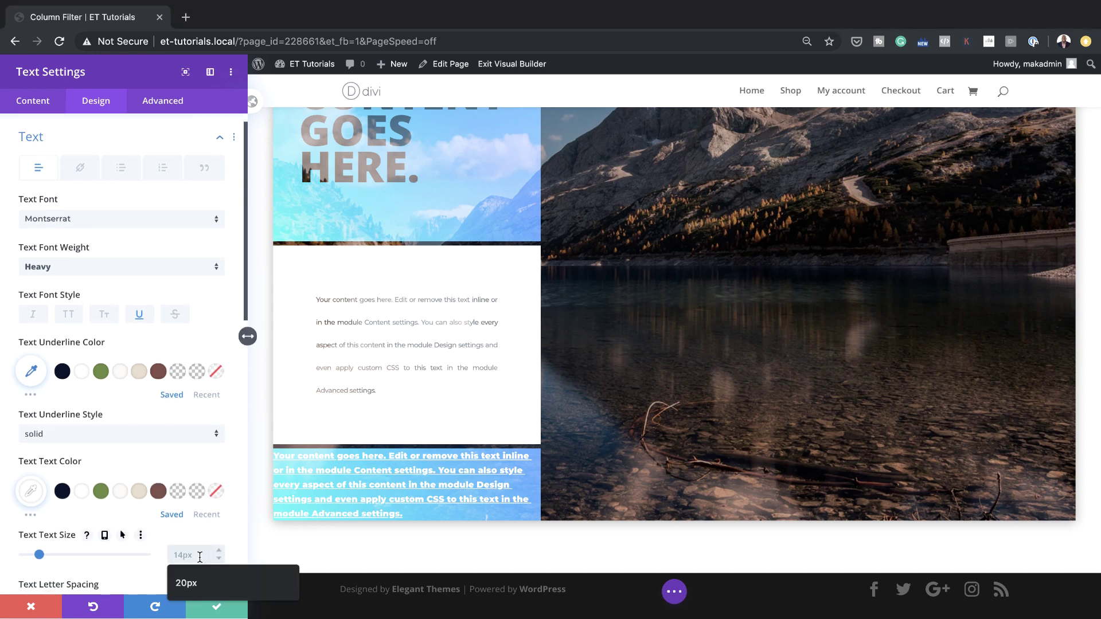
pyautogui.write('1.5vw')
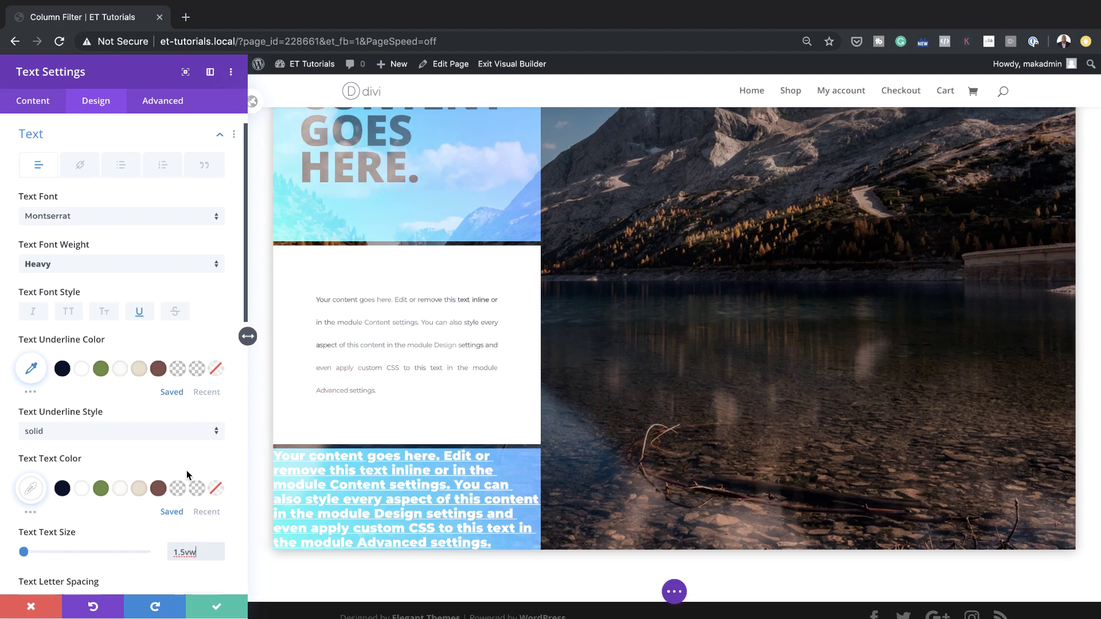
pyautogui.scroll(-5, 187, 477)
pyautogui.click(192, 503)
pyautogui.write('1em')
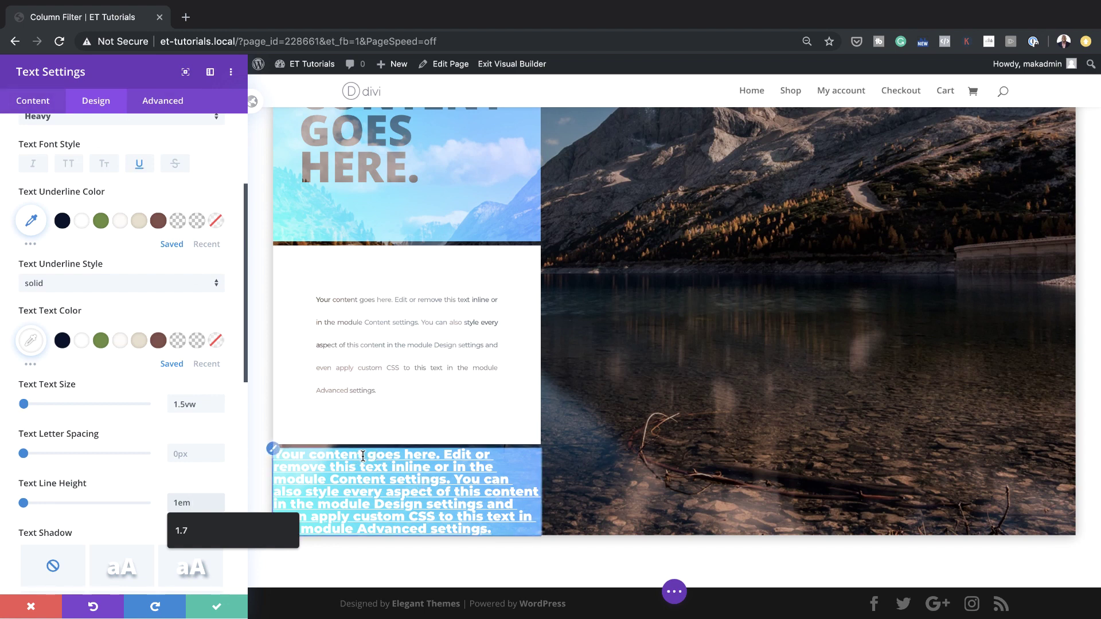
# Step: Replace the new module's placeholder body text with "Let's Go"
pyautogui.click(48, 108)
pyautogui.click(34, 158)
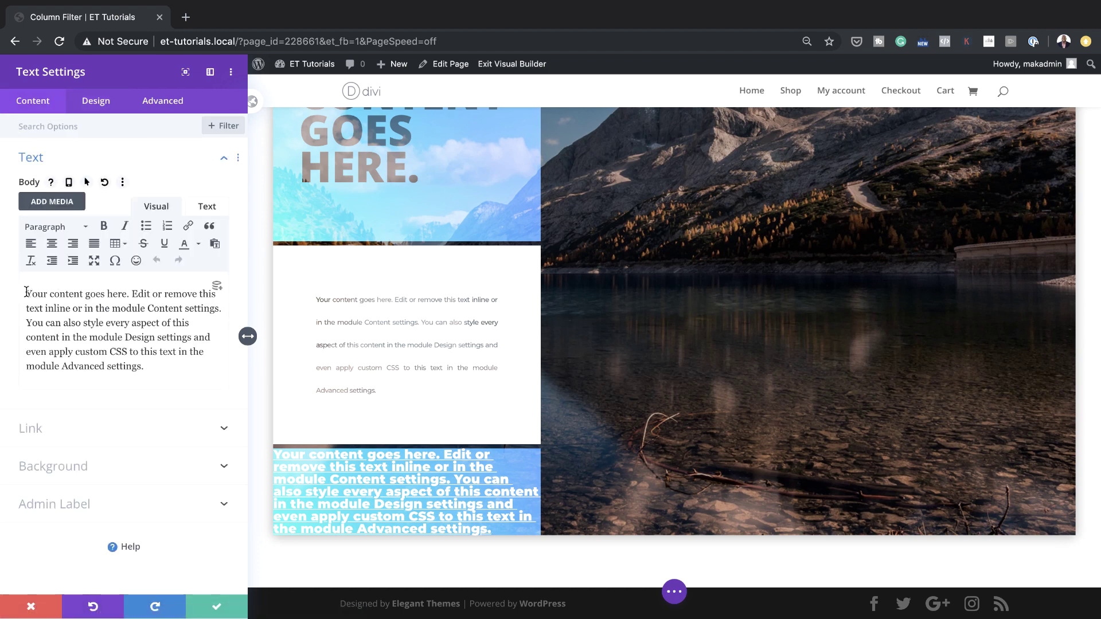
pyautogui.moveTo(25, 291); pyautogui.dragTo(162, 364)
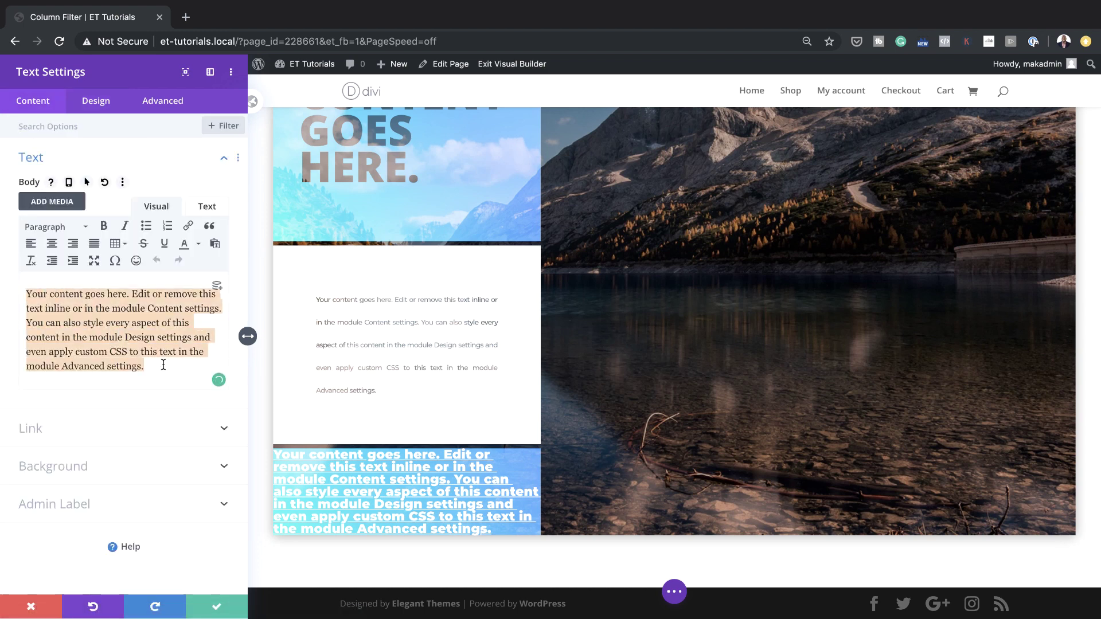
pyautogui.write('Let')
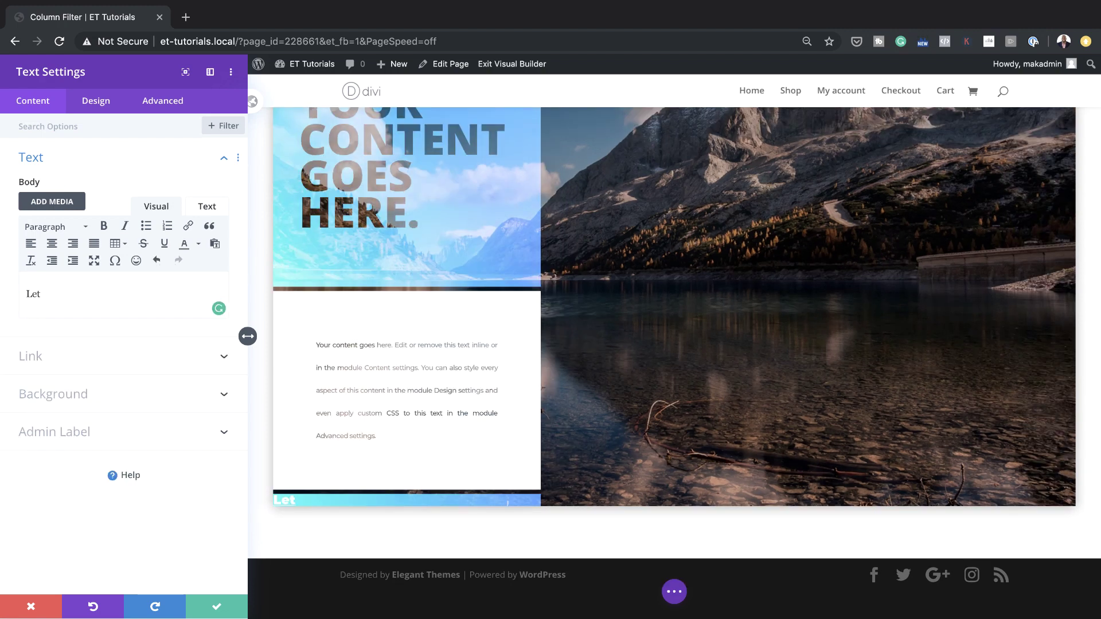
pyautogui.write("'s Go")
# Step: Give the "Let's Go" module linked padding of 2vw top and bottom and 3vw left and right
pyautogui.click(98, 104)
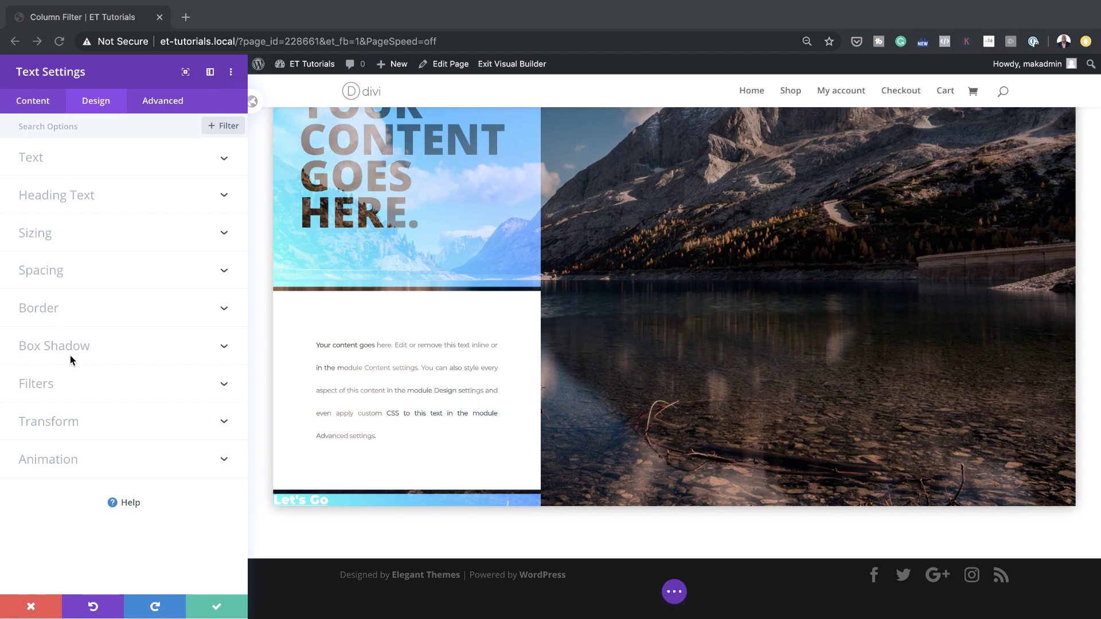
pyautogui.click(59, 276)
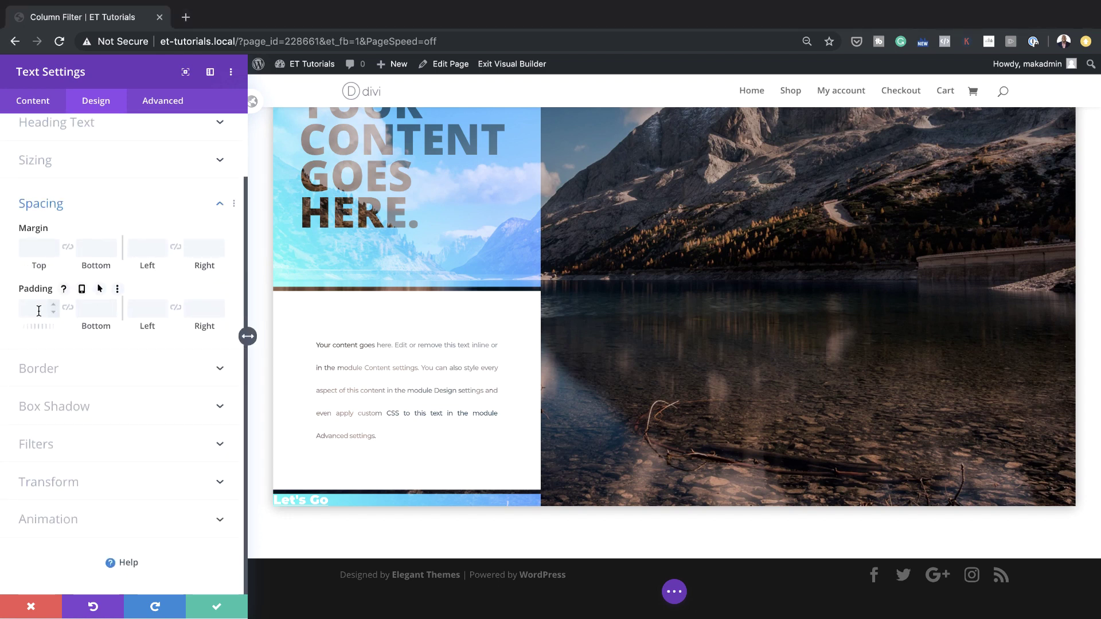
pyautogui.click(38, 311)
pyautogui.write('2vw')
pyautogui.click(68, 308)
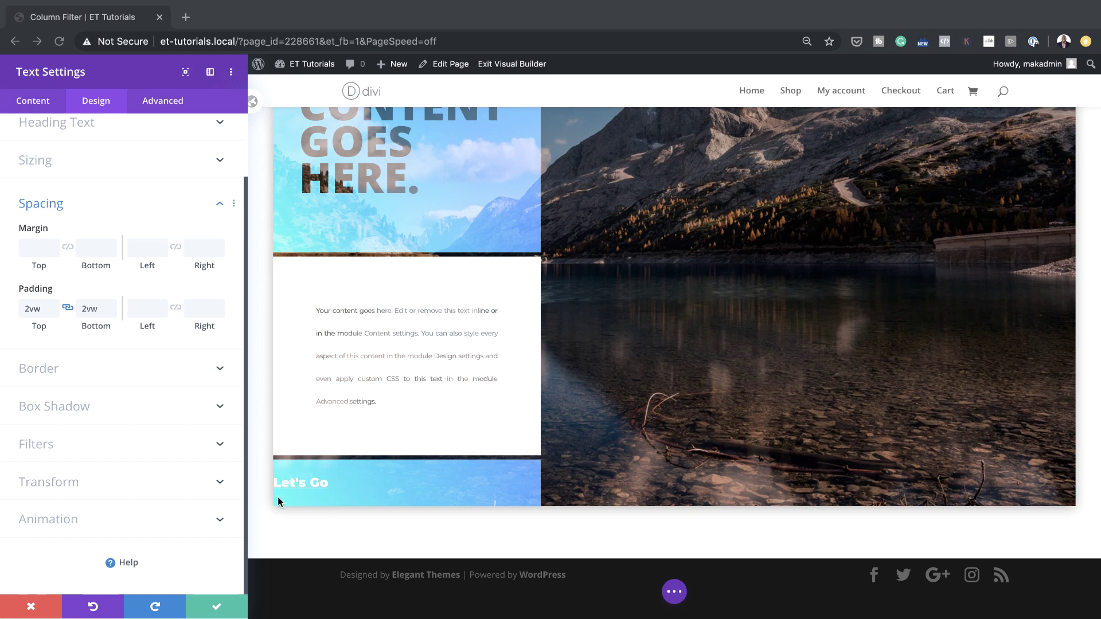
pyautogui.click(145, 308)
pyautogui.write('3vw')
pyautogui.click(177, 308)
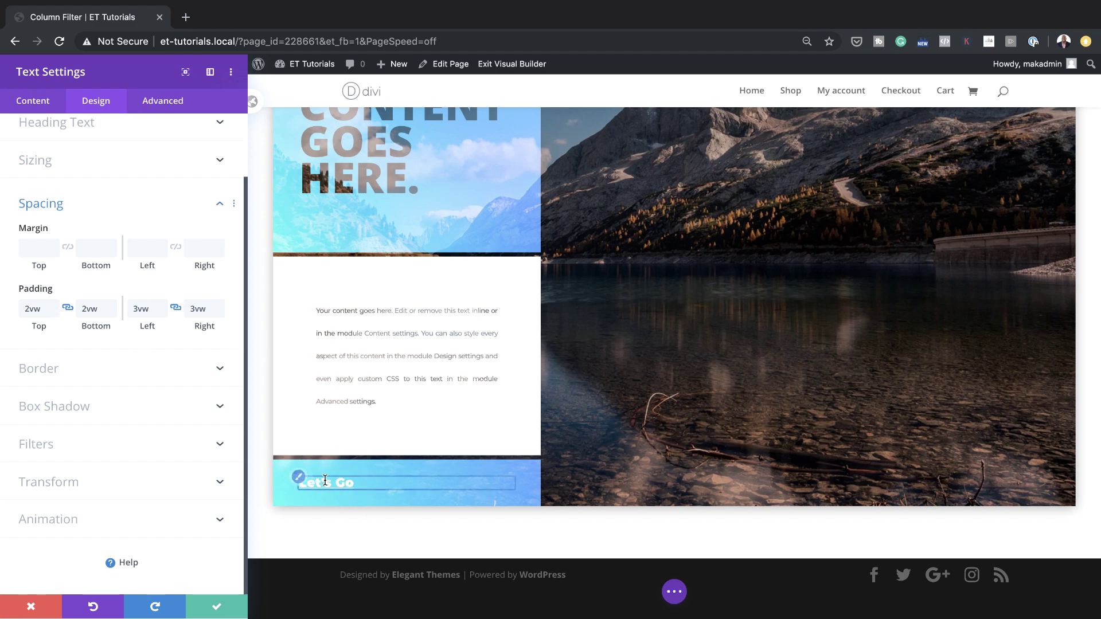
# Step: Change the "Let's Go" module's text color to black and save the module
pyautogui.scroll(2, 165, 426)
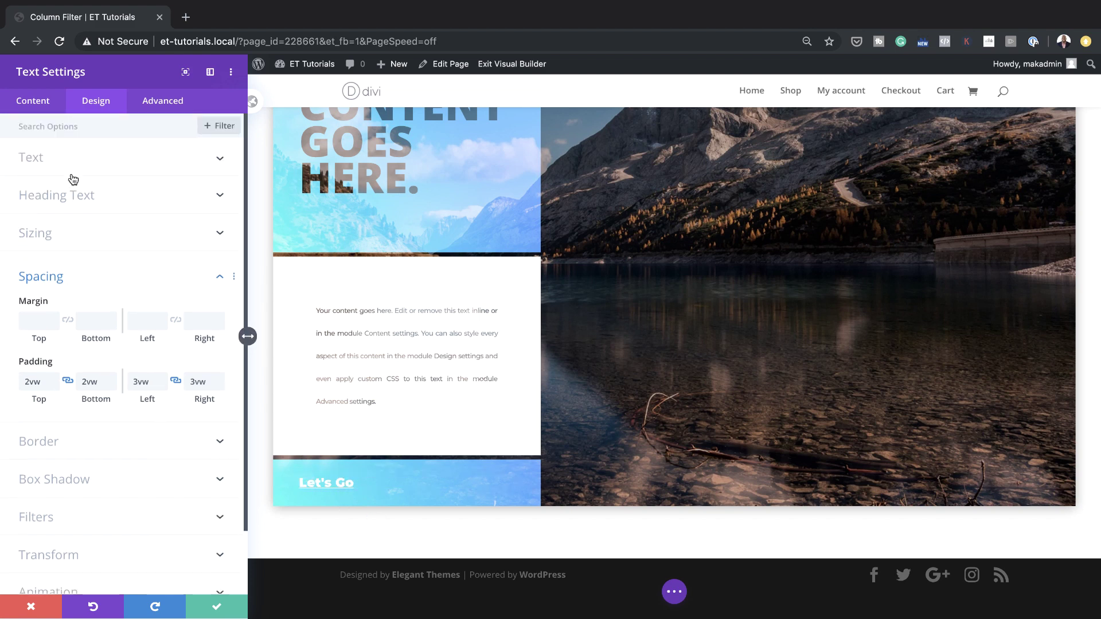
pyautogui.click(64, 158)
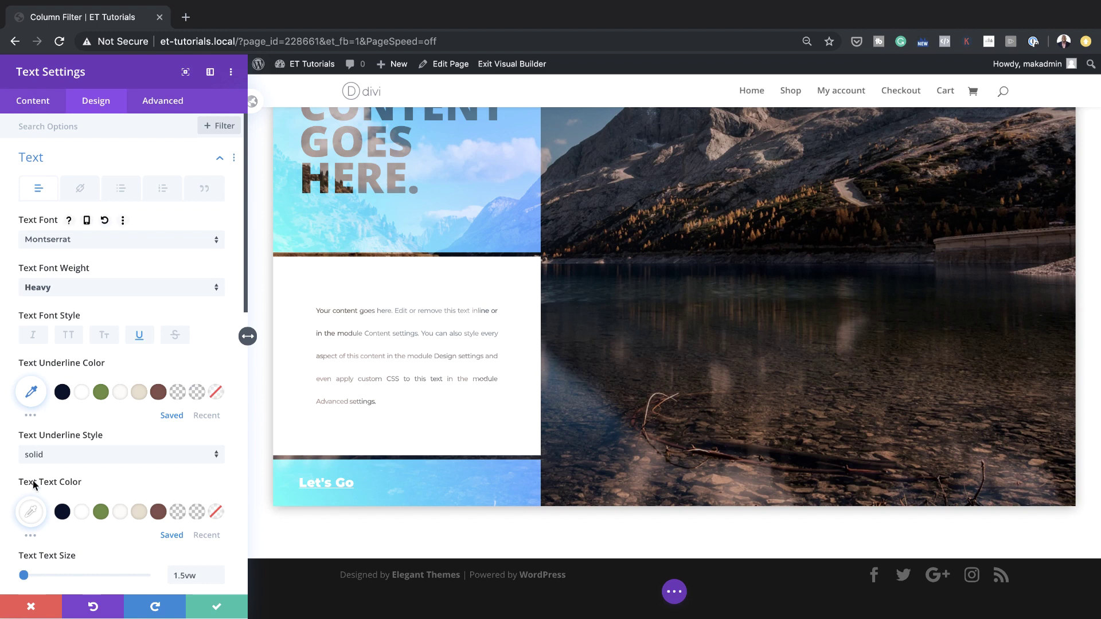
pyautogui.click(31, 512)
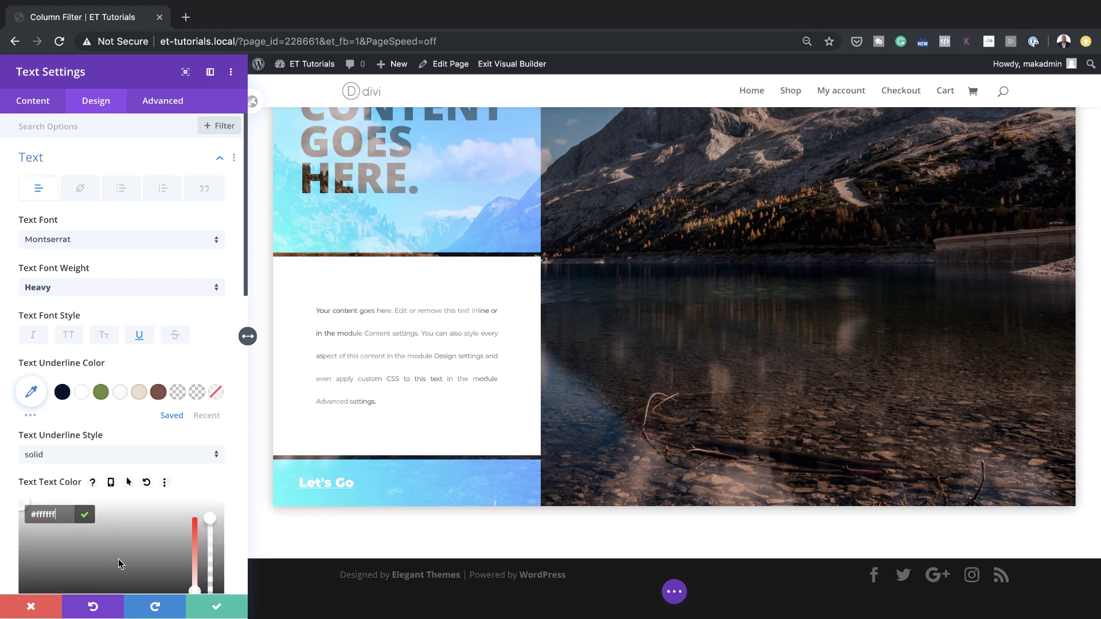
pyautogui.scroll(-2, 95, 564)
pyautogui.click(20, 488)
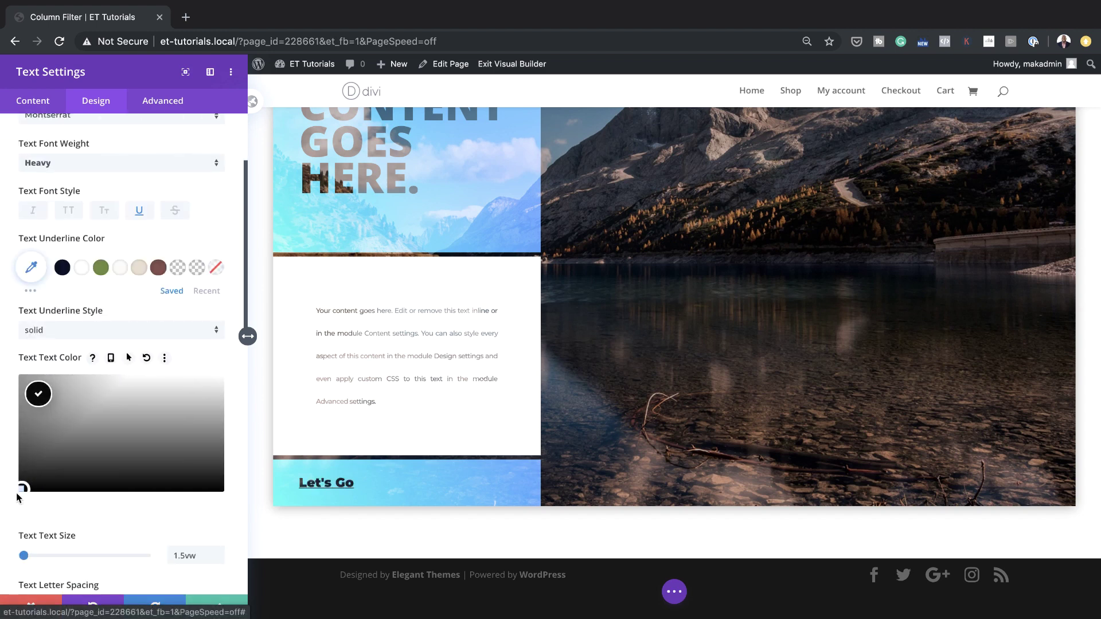
pyautogui.click(38, 394)
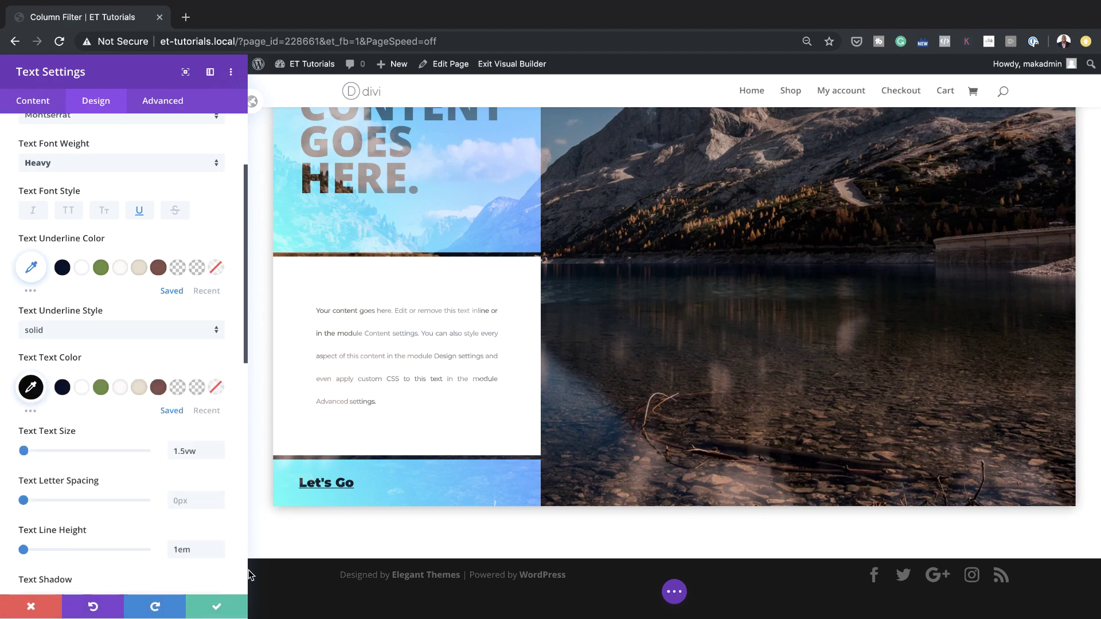
pyautogui.click(216, 607)
# Step: Delete the row's two empty columns, keeping only the column with the styled text modules
pyautogui.scroll(3, 560, 386)
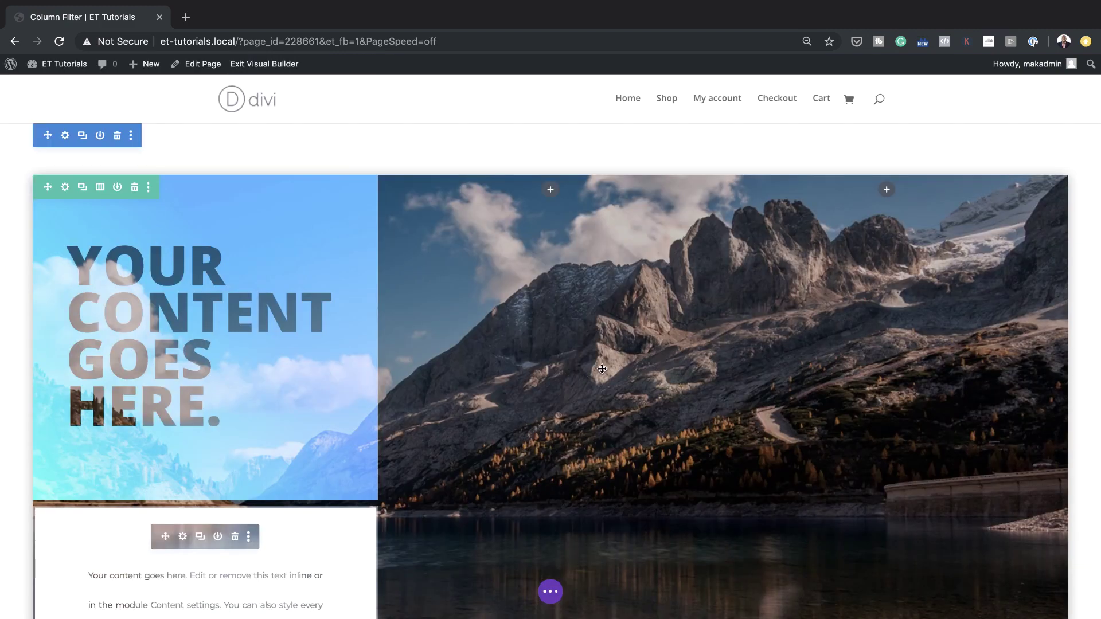
pyautogui.scroll(-3, 577, 434)
pyautogui.scroll(-3, 576, 435)
pyautogui.scroll(-5, 293, 407)
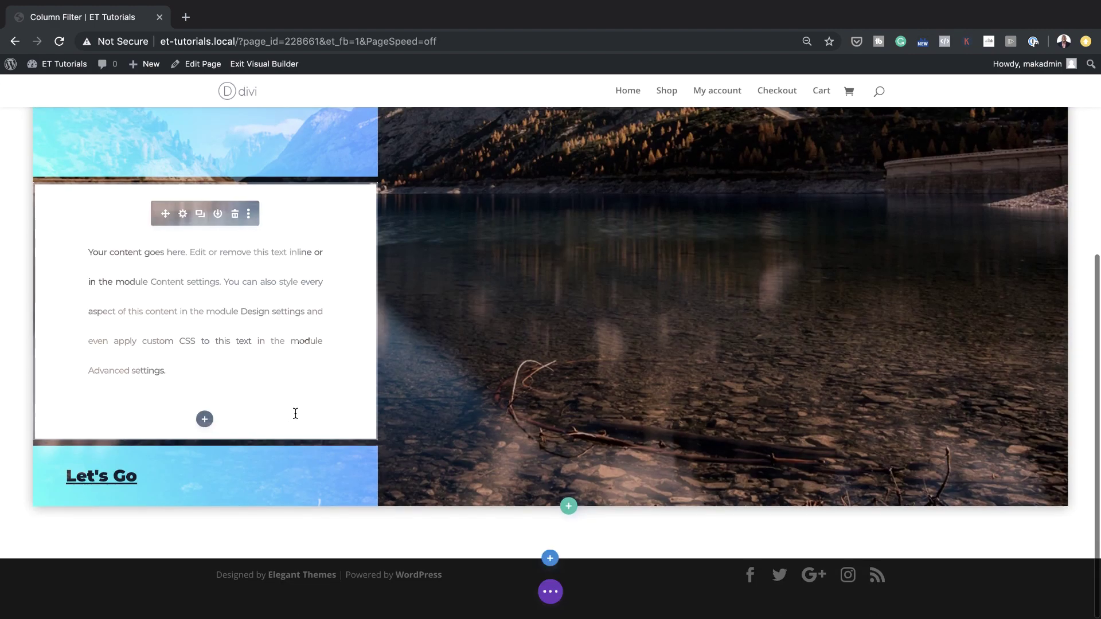
pyautogui.scroll(5, 521, 179)
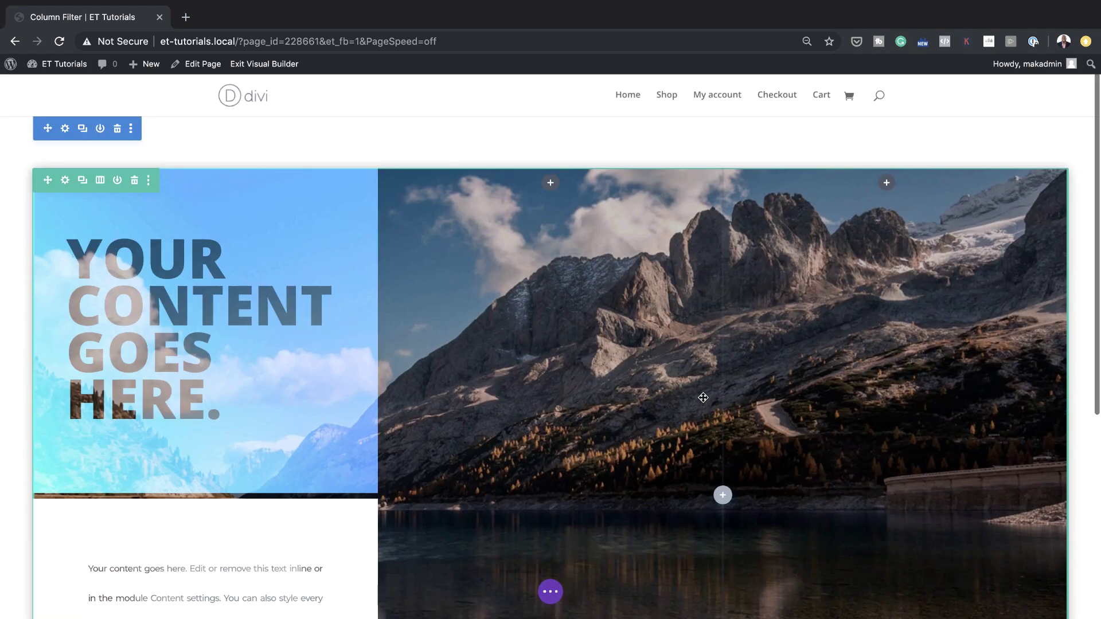
pyautogui.click(65, 188)
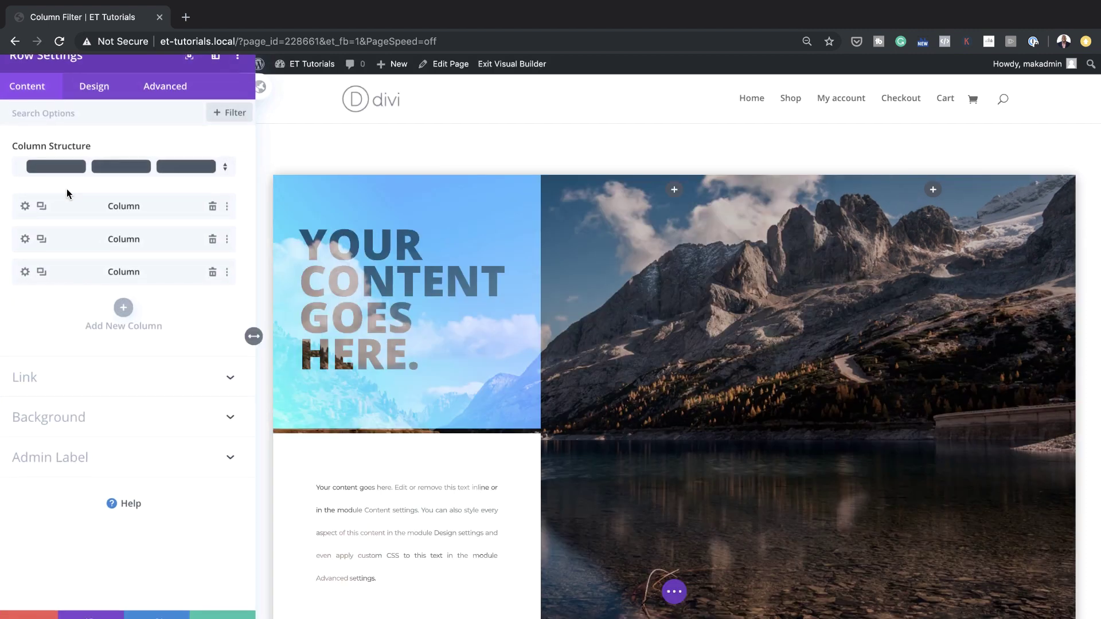
pyautogui.click(207, 248)
pyautogui.click(207, 248)
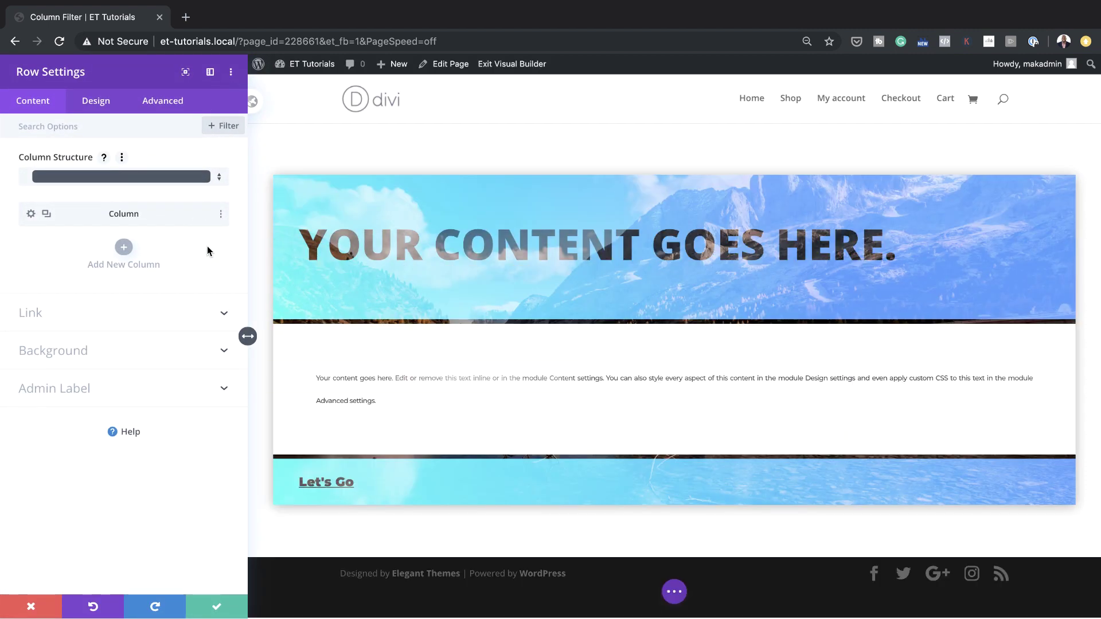
# Step: Duplicate the remaining column twice so the row has three matching columns, and close the row settings
pyautogui.click(47, 214)
pyautogui.click(46, 214)
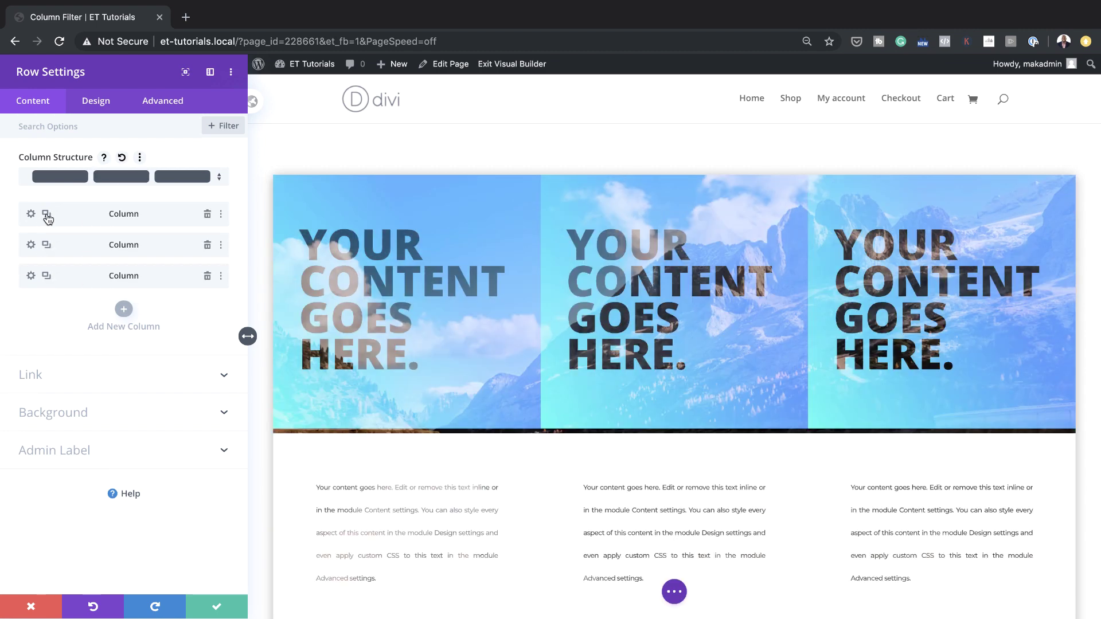
pyautogui.scroll(-3, 578, 409)
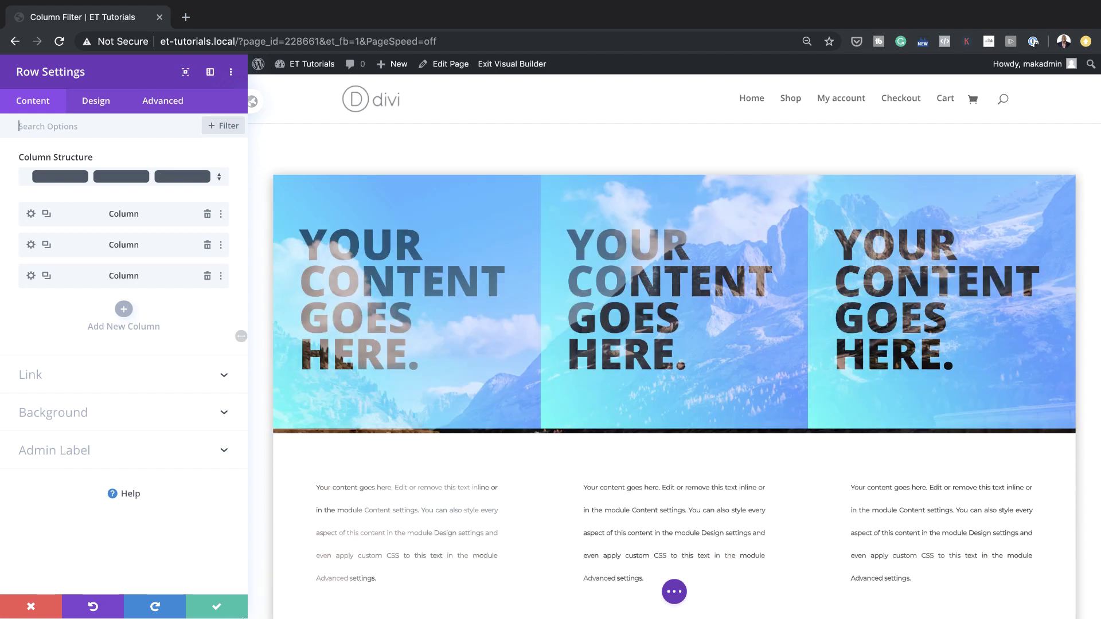
pyautogui.press('Escape')
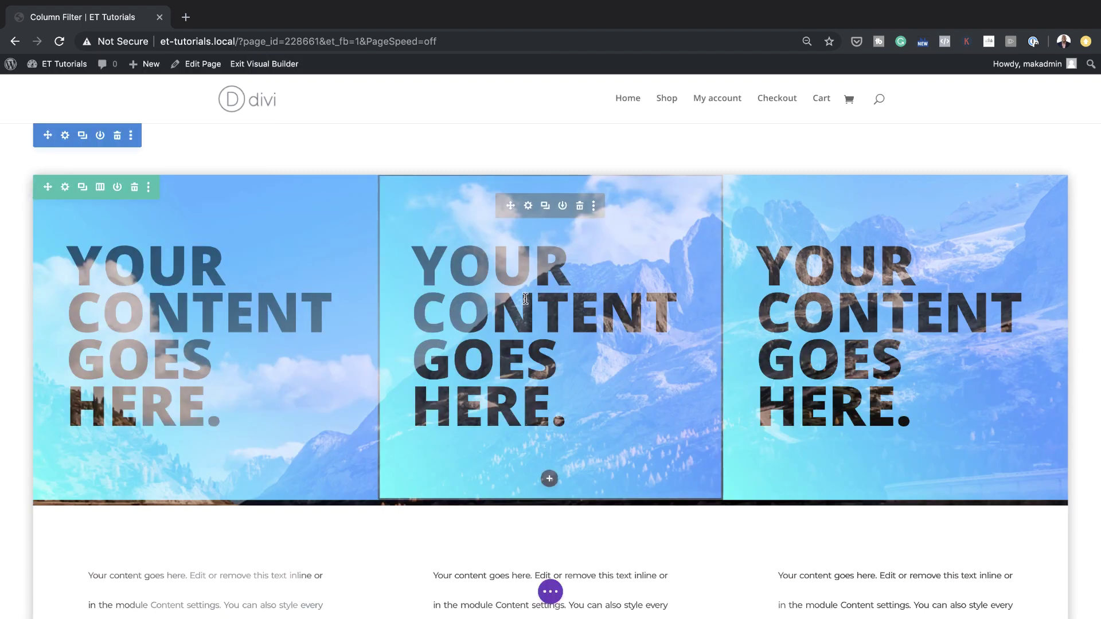
# Step: Recolor the middle column's heading module gradient from #c870ff to #ff355a and save the module
pyautogui.click(529, 207)
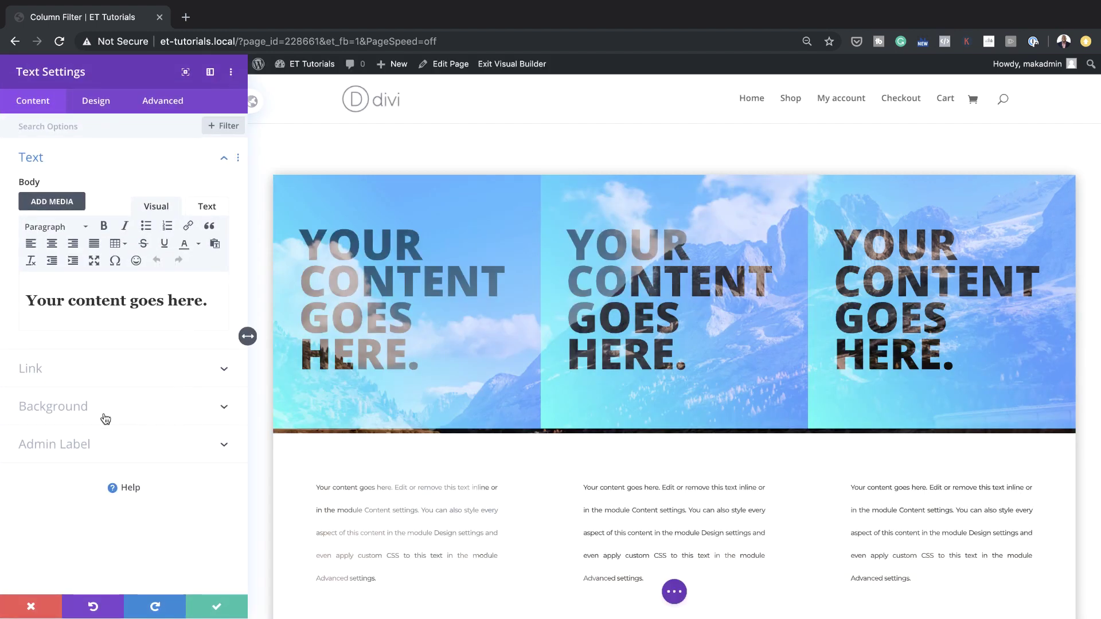
pyautogui.click(80, 407)
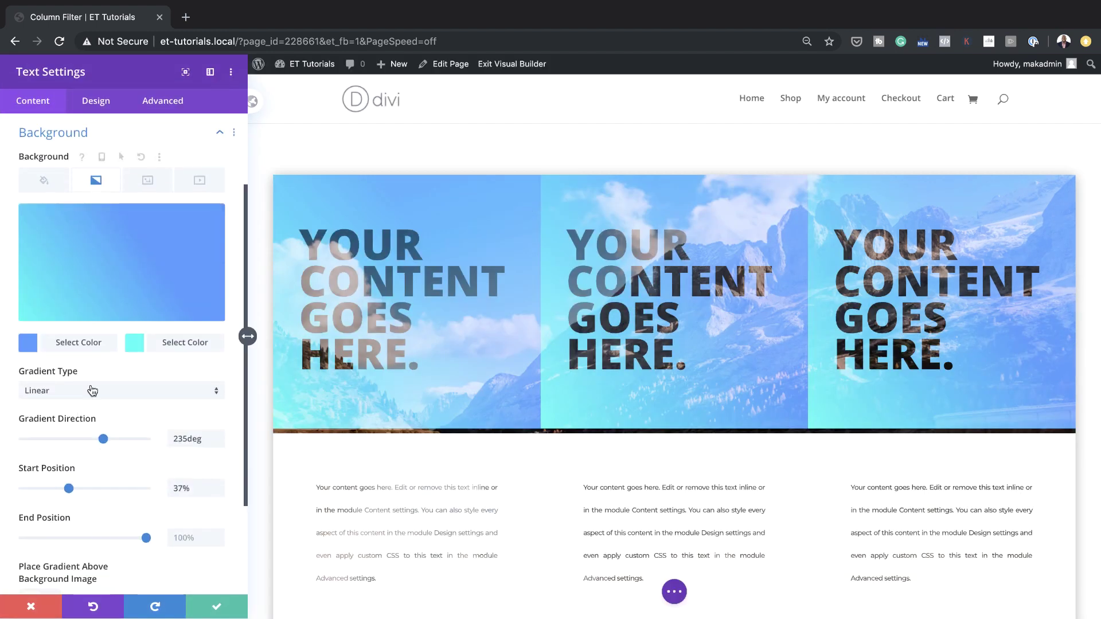
pyautogui.click(28, 344)
pyautogui.moveTo(36, 215); pyautogui.dragTo(63, 216)
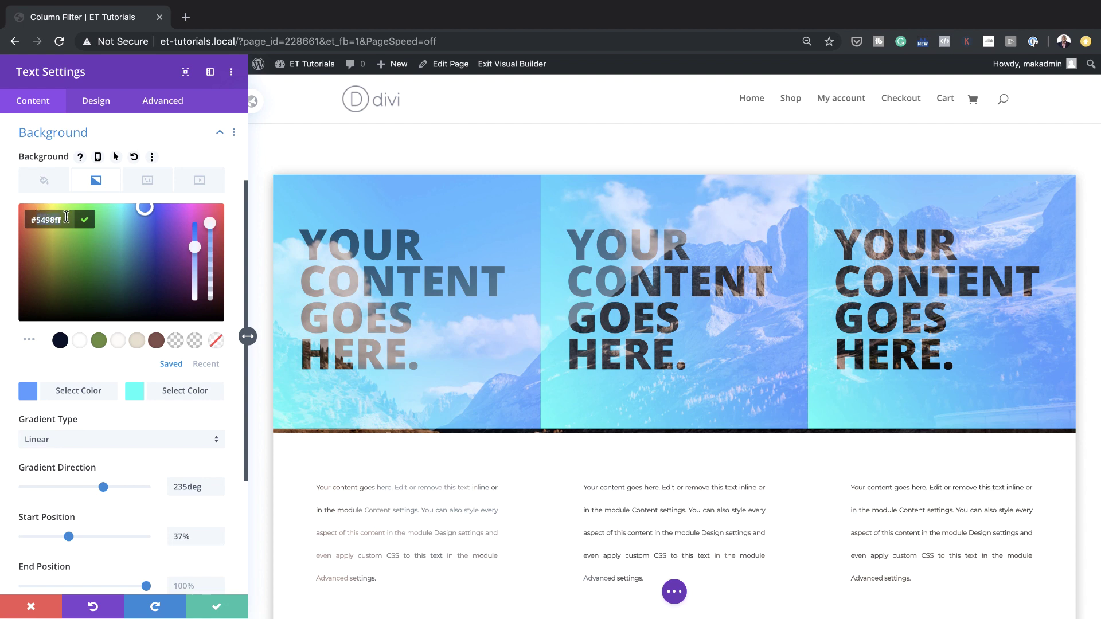
pyautogui.write('c870ff')
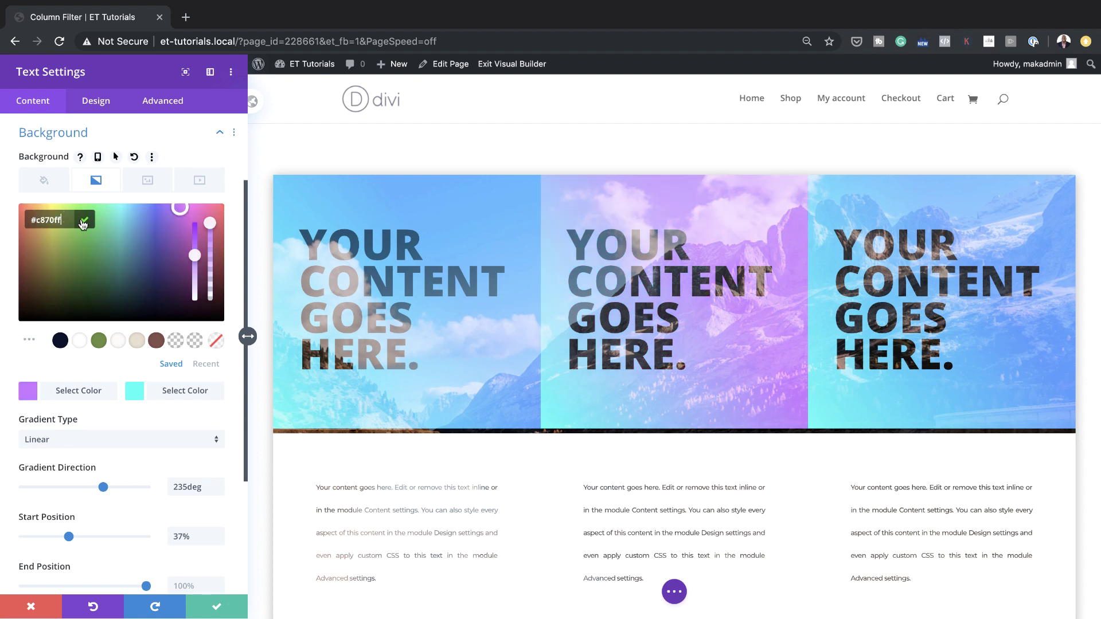
pyautogui.click(134, 390)
pyautogui.write('#ff355a')
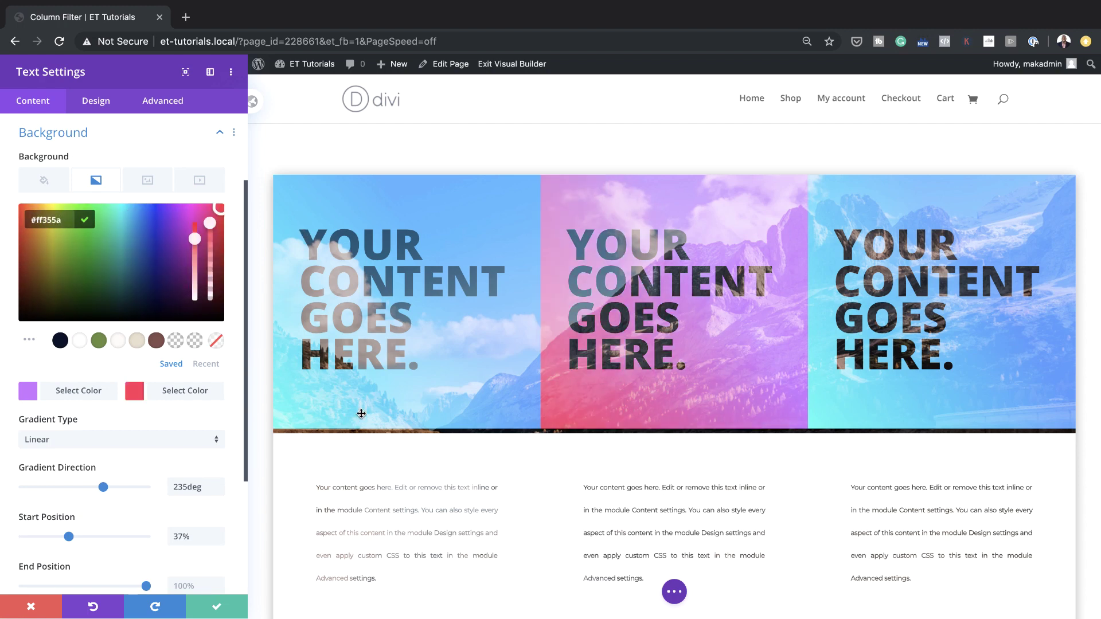
pyautogui.click(215, 610)
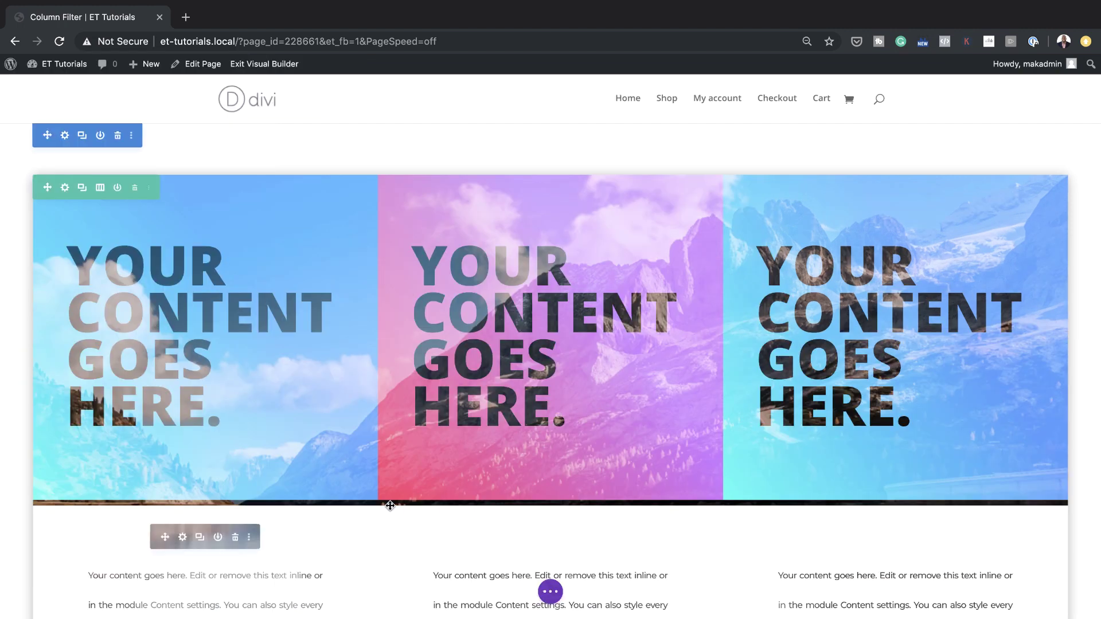
# Step: Apply the blurred inner box shadow preset to the middle column's body text module
pyautogui.scroll(-3, 454, 517)
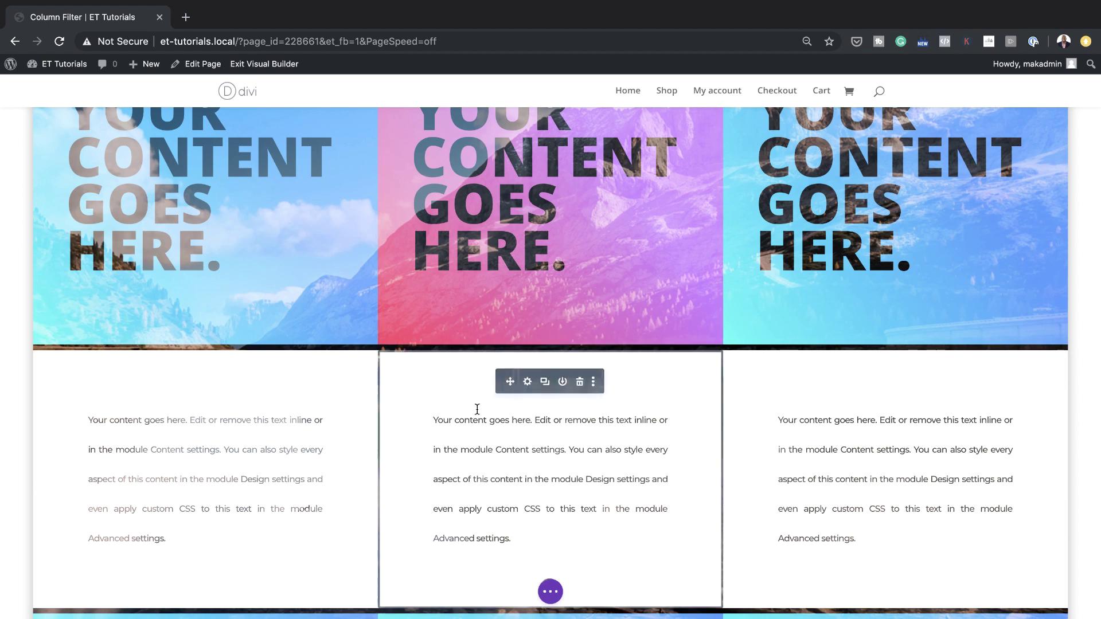
pyautogui.click(528, 382)
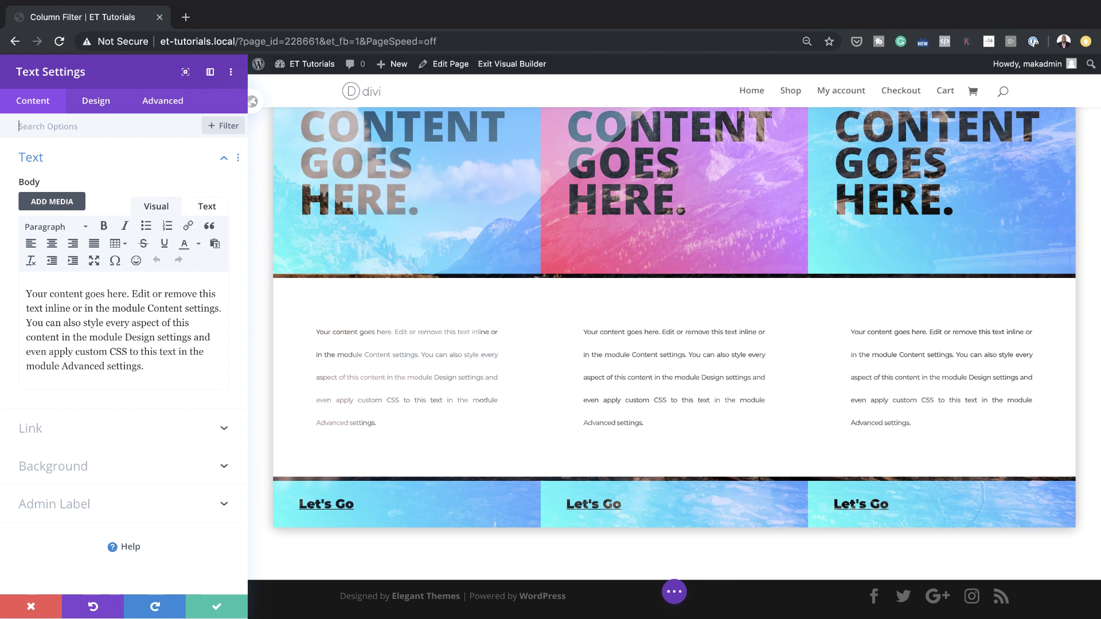
pyautogui.click(97, 102)
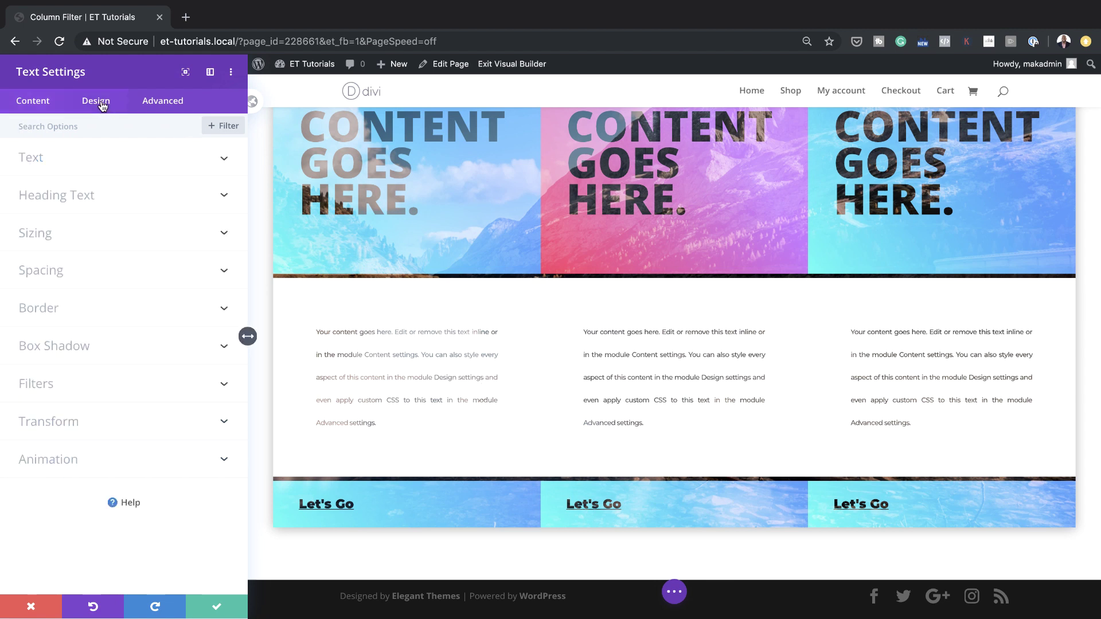
pyautogui.click(74, 347)
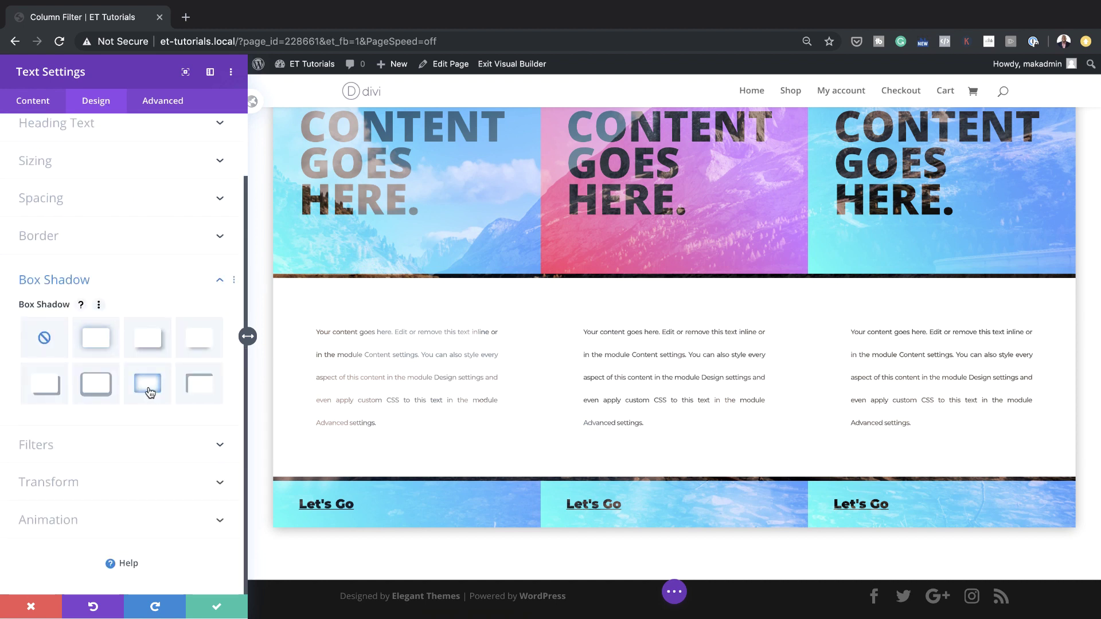
pyautogui.click(151, 391)
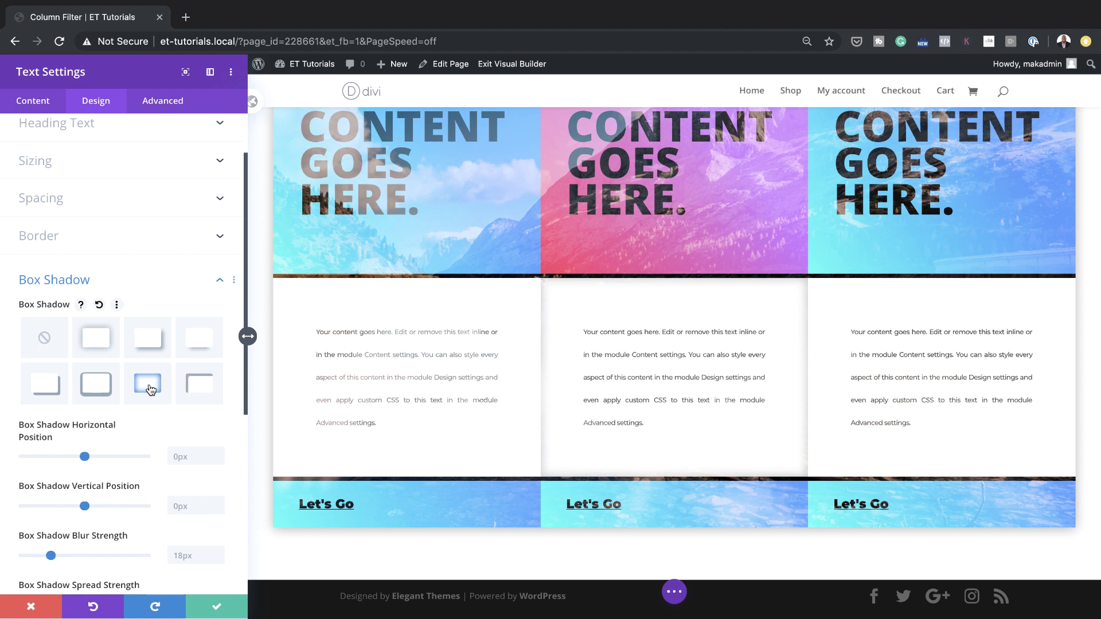
# Step: Set the middle body text module's box shadow blur strength to 20px and spread strength to 17px
pyautogui.scroll(-2, 150, 388)
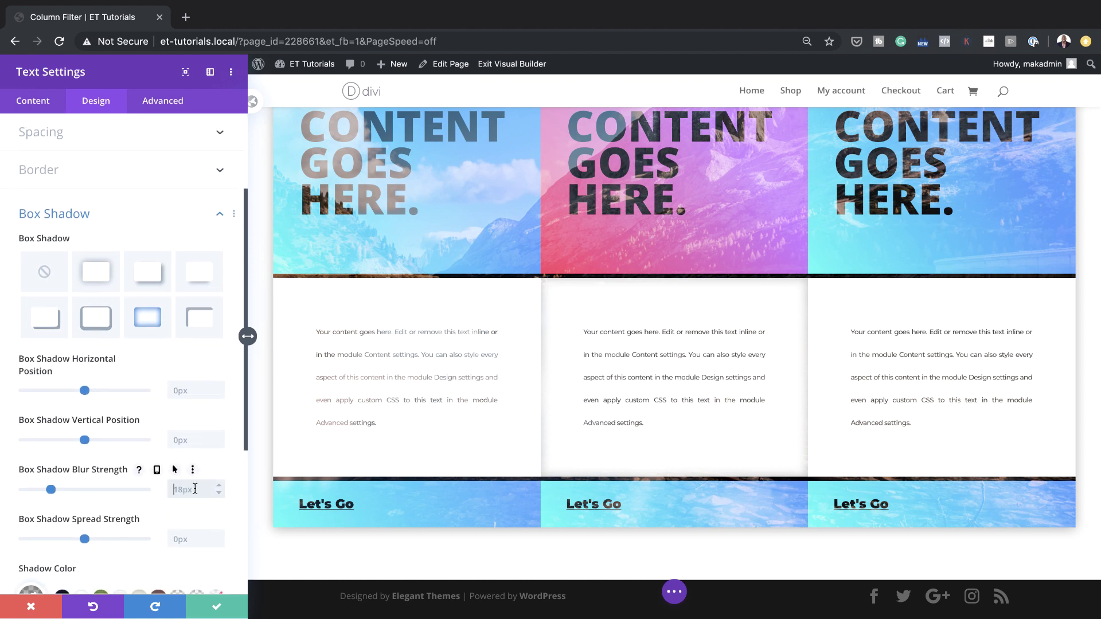
pyautogui.click(195, 488)
pyautogui.write('20px')
pyautogui.click(185, 530)
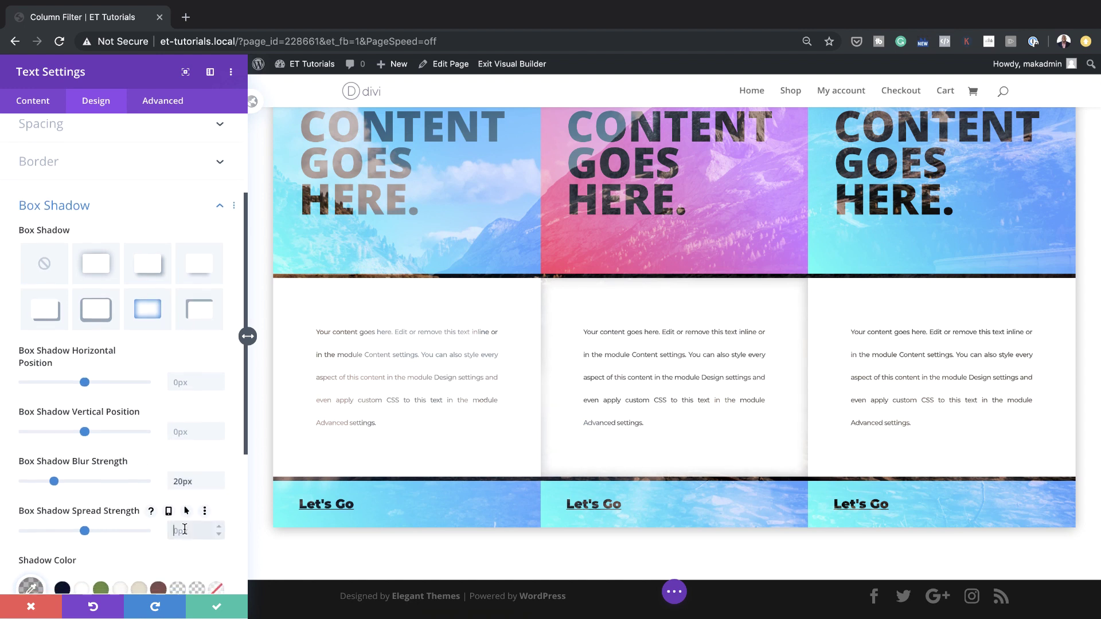
pyautogui.write('17px')
# Step: Set the middle body text module's shadow color to rgba(225,33,255,0.06) and save the module
pyautogui.scroll(-3, 161, 539)
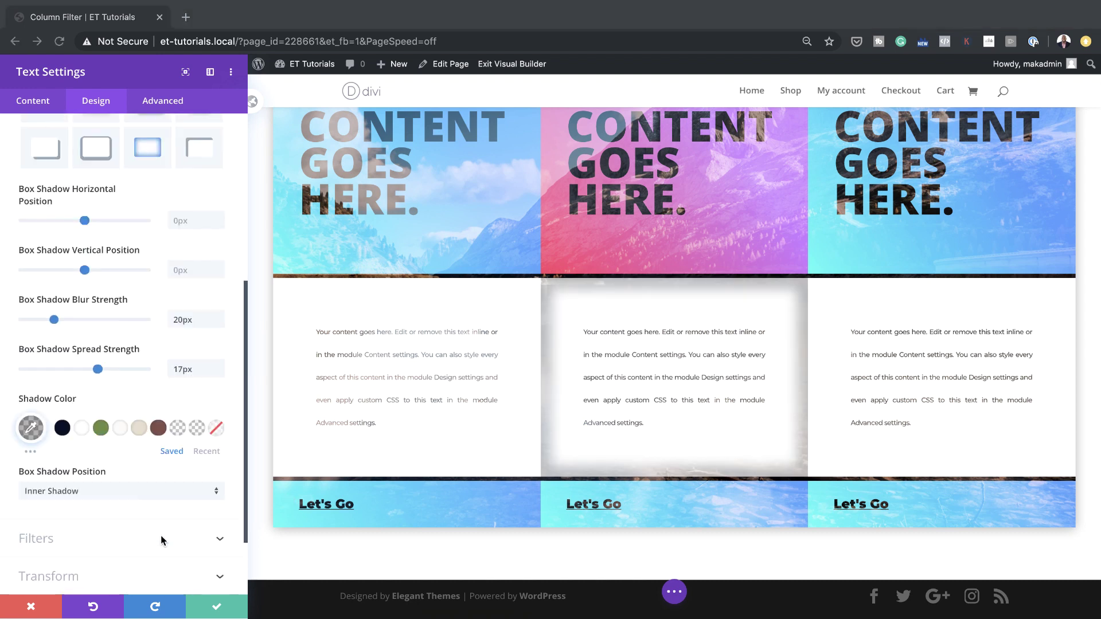
pyautogui.click(30, 425)
pyautogui.moveTo(31, 428); pyautogui.dragTo(86, 427)
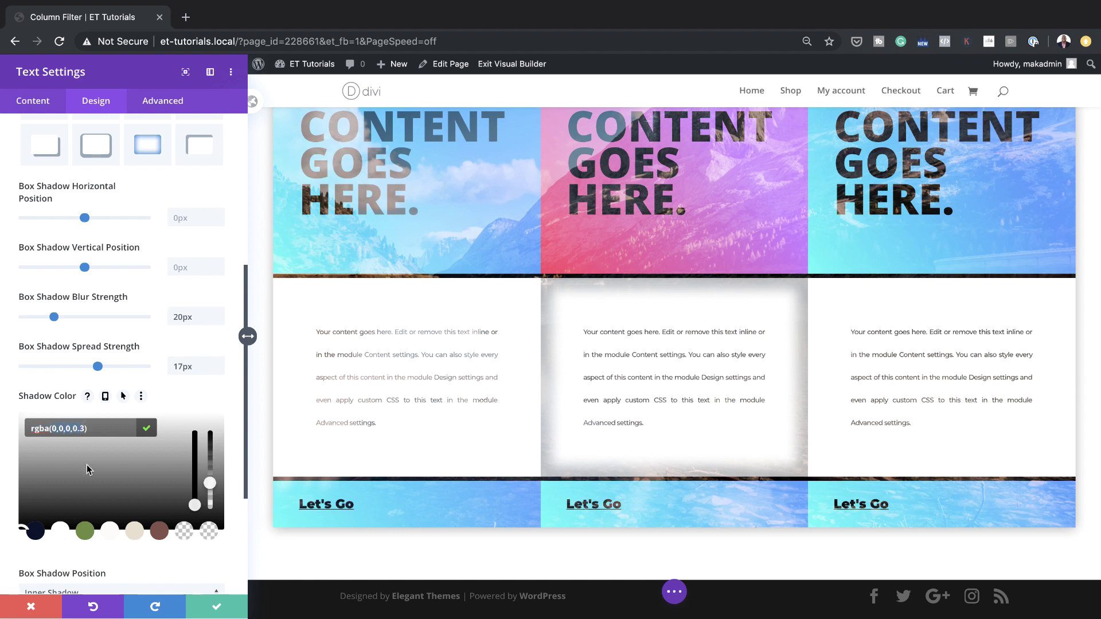
pyautogui.write('rgba(225,33,255,0.06)')
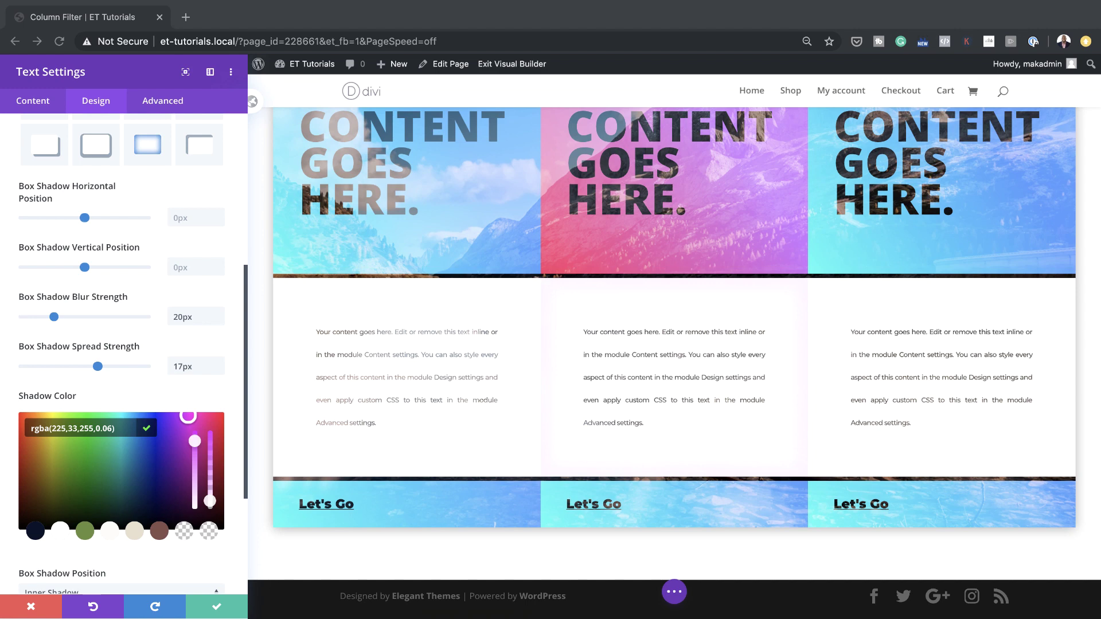
pyautogui.click(217, 609)
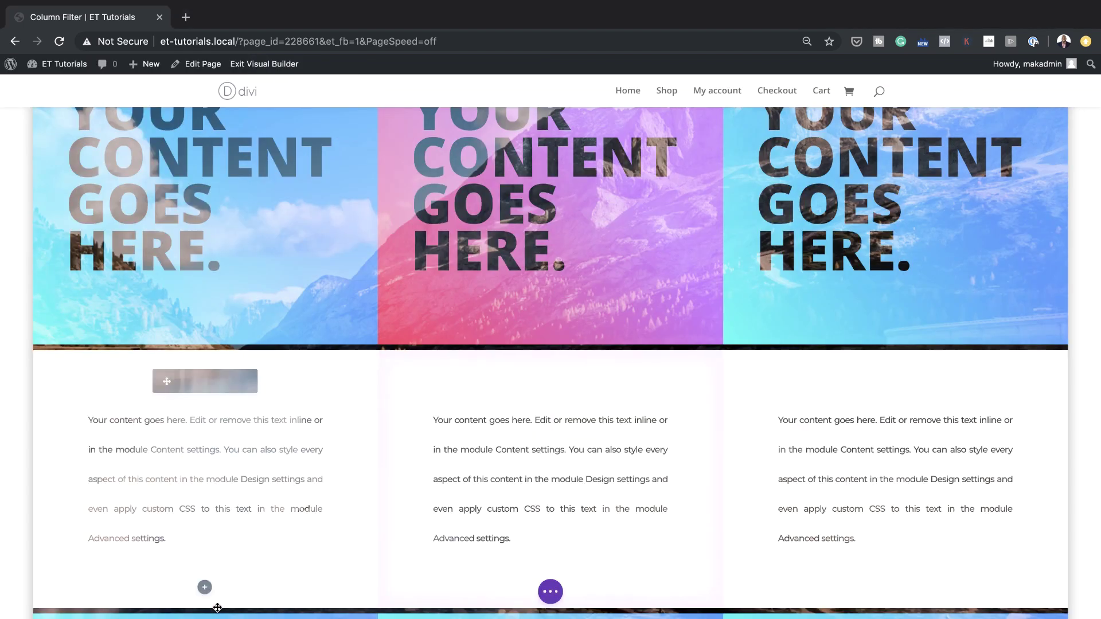
# Step: Recolor the middle column's "Let's Go" module gradient from #c870ff to #ff355a and save the module
pyautogui.scroll(-2, 516, 447)
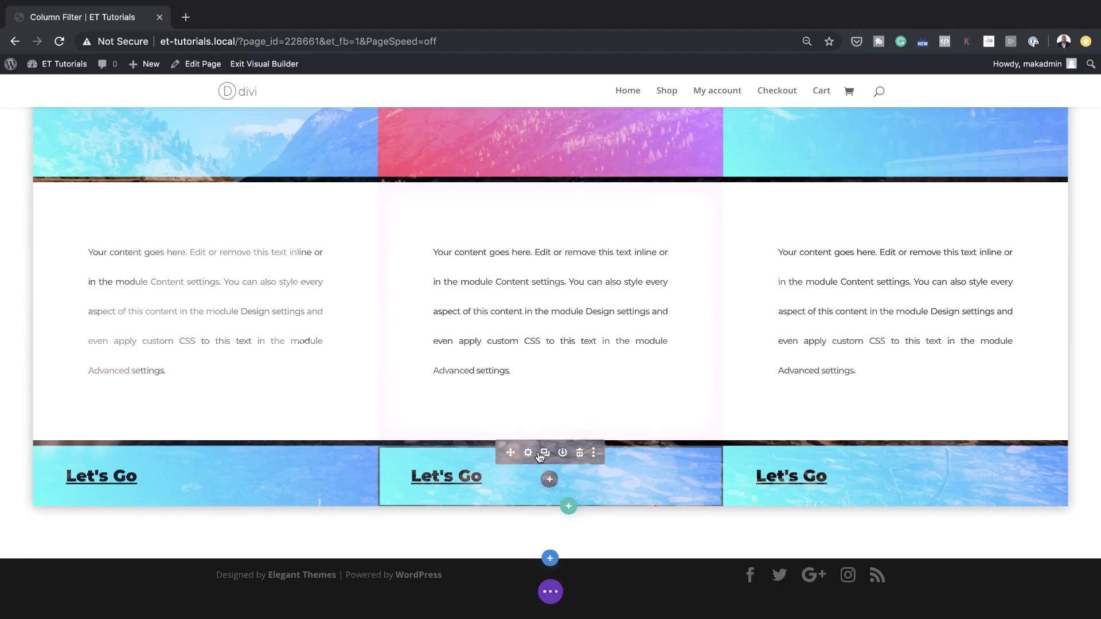
pyautogui.click(528, 453)
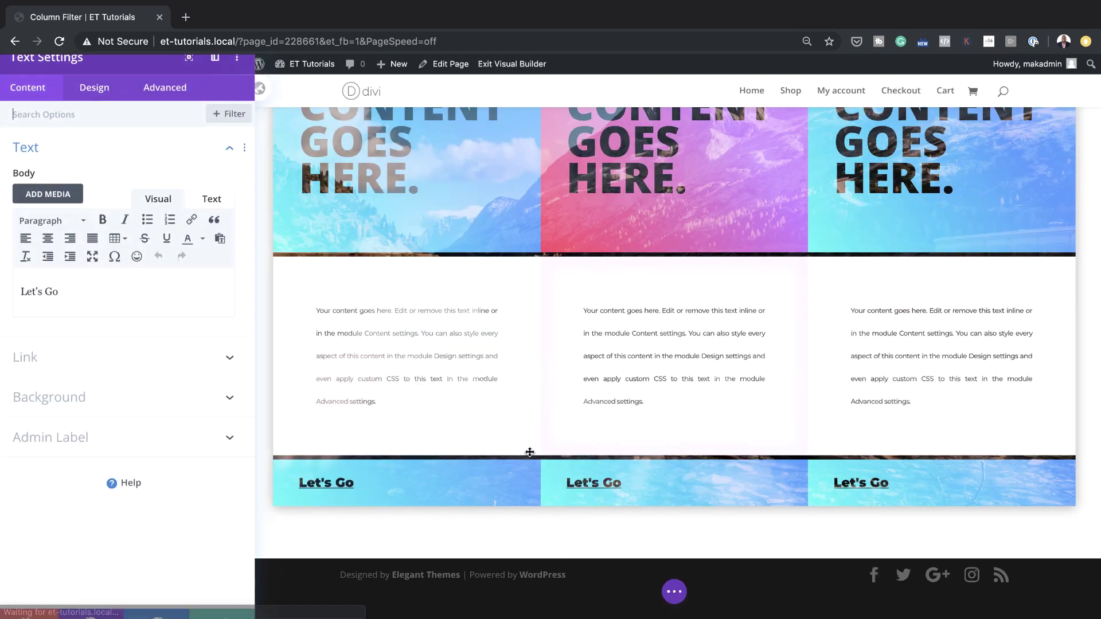
pyautogui.click(95, 396)
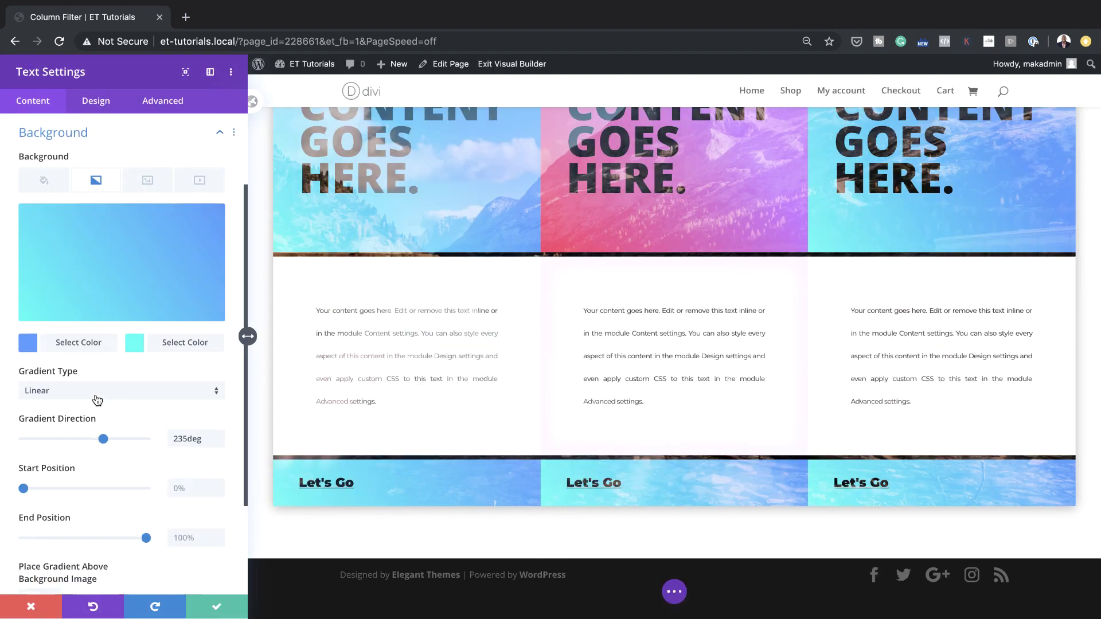
pyautogui.click(28, 343)
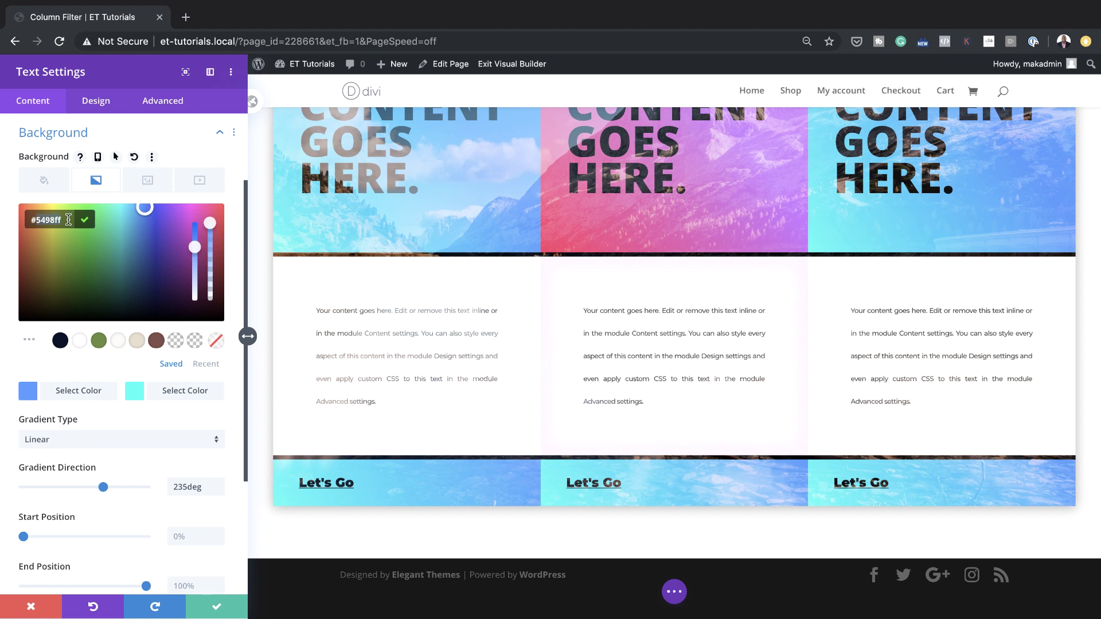
pyautogui.write('#c870ff')
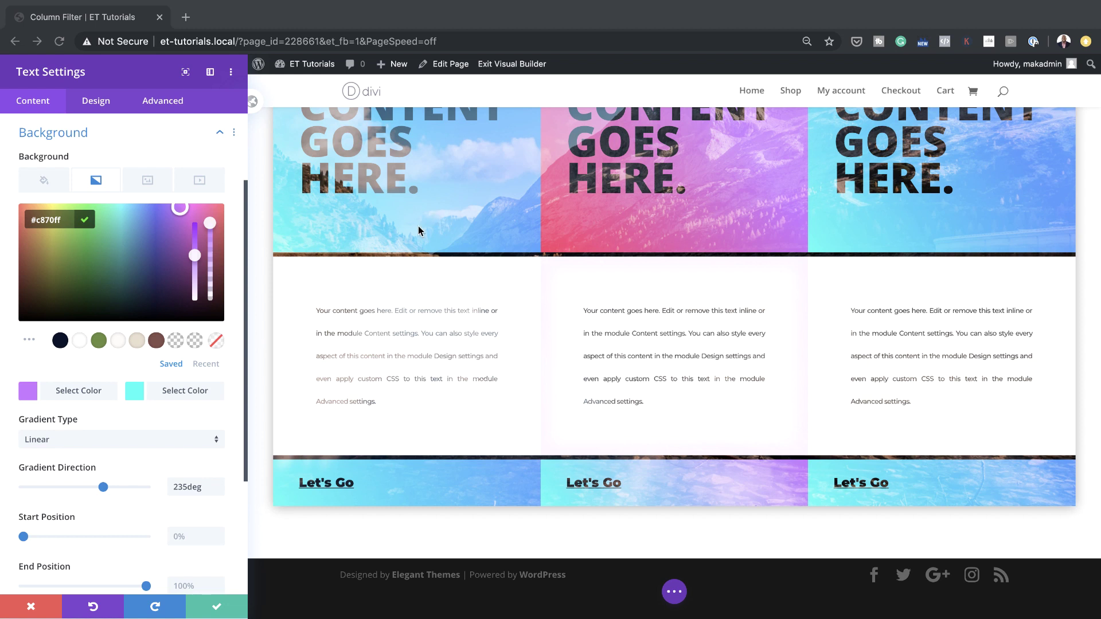
pyautogui.click(135, 392)
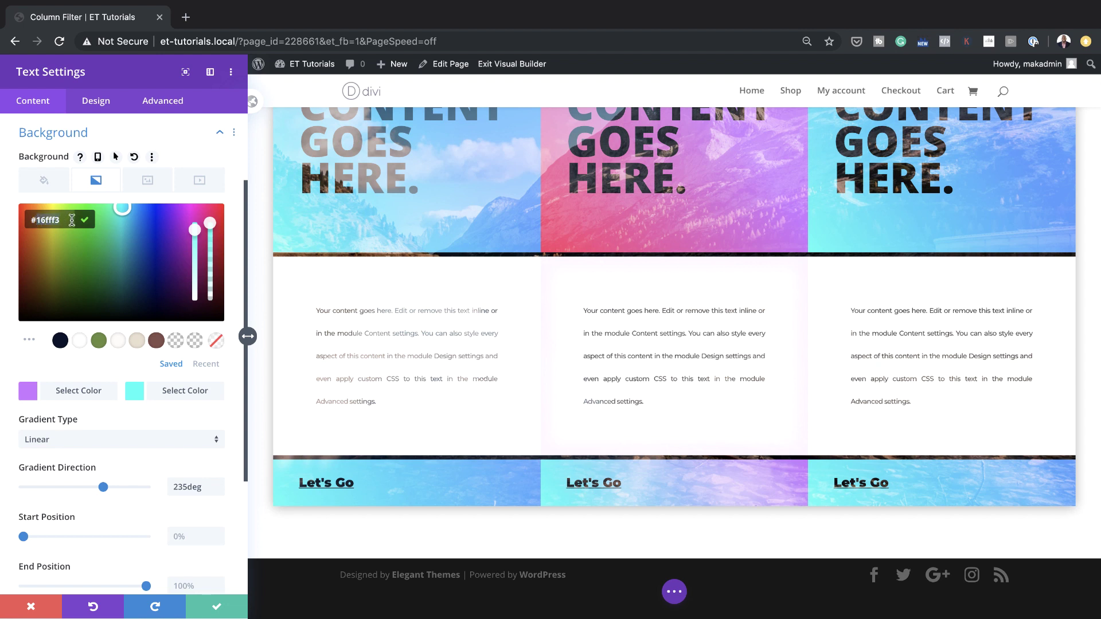
pyautogui.write('#ff355a')
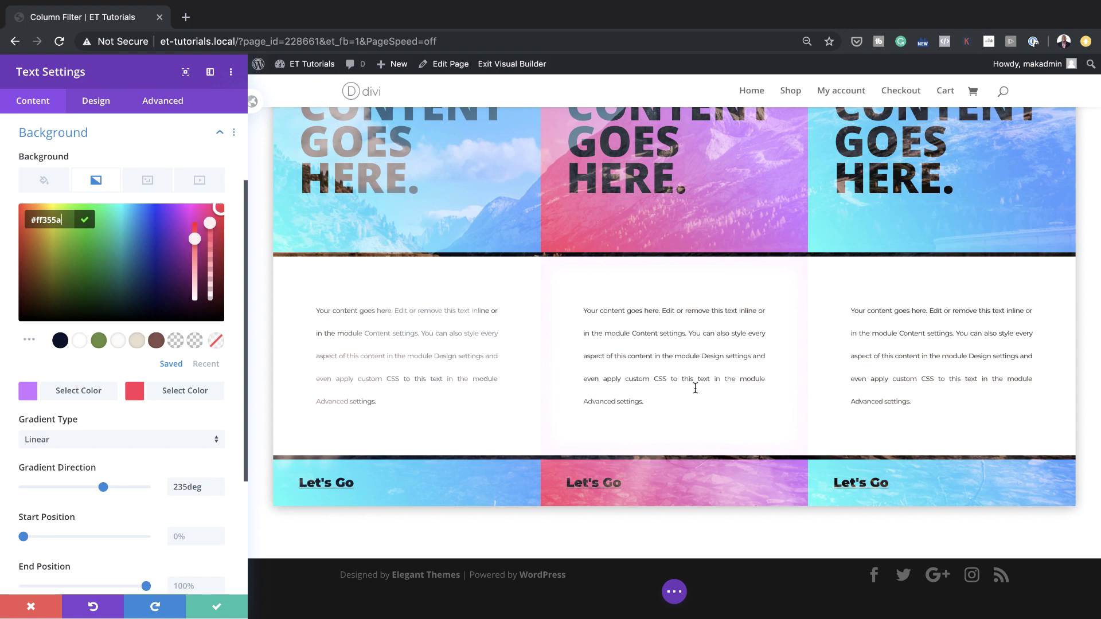
pyautogui.scroll(3, 630, 344)
pyautogui.scroll(-3, 516, 402)
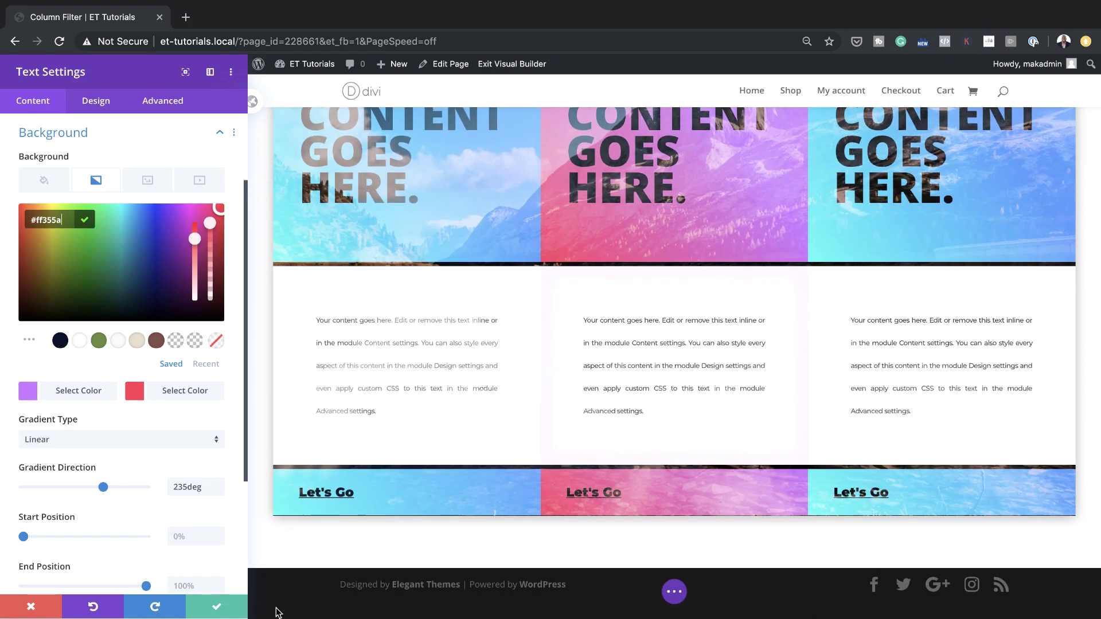
pyautogui.click(216, 611)
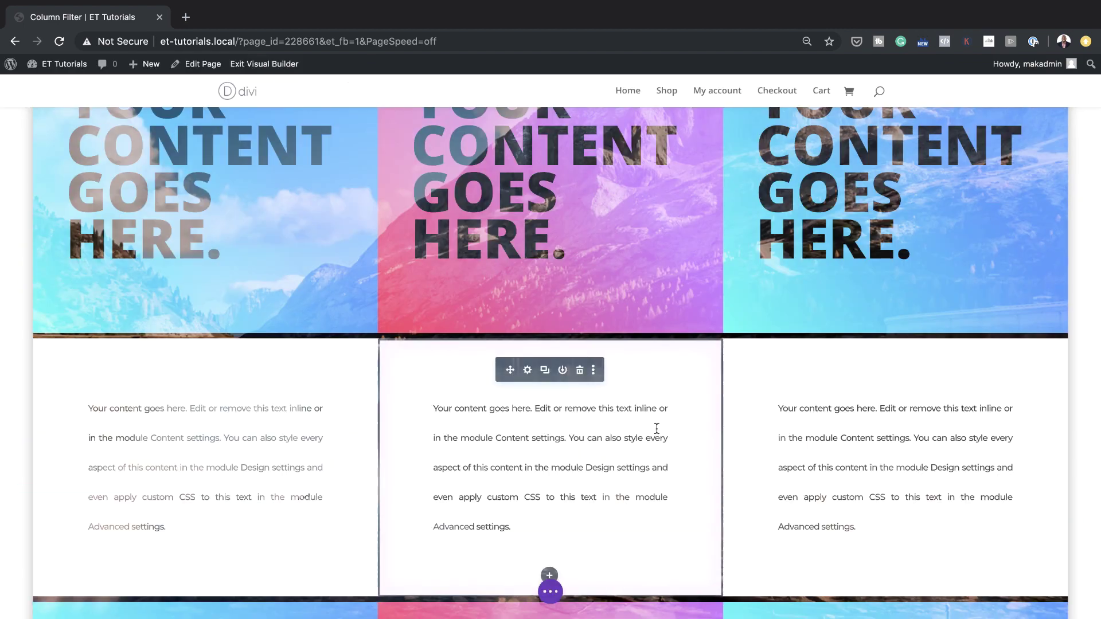
# Step: Set the first background gradient color of the third column's heading module to #ff4800
pyautogui.scroll(3, 659, 401)
pyautogui.scroll(1, 675, 439)
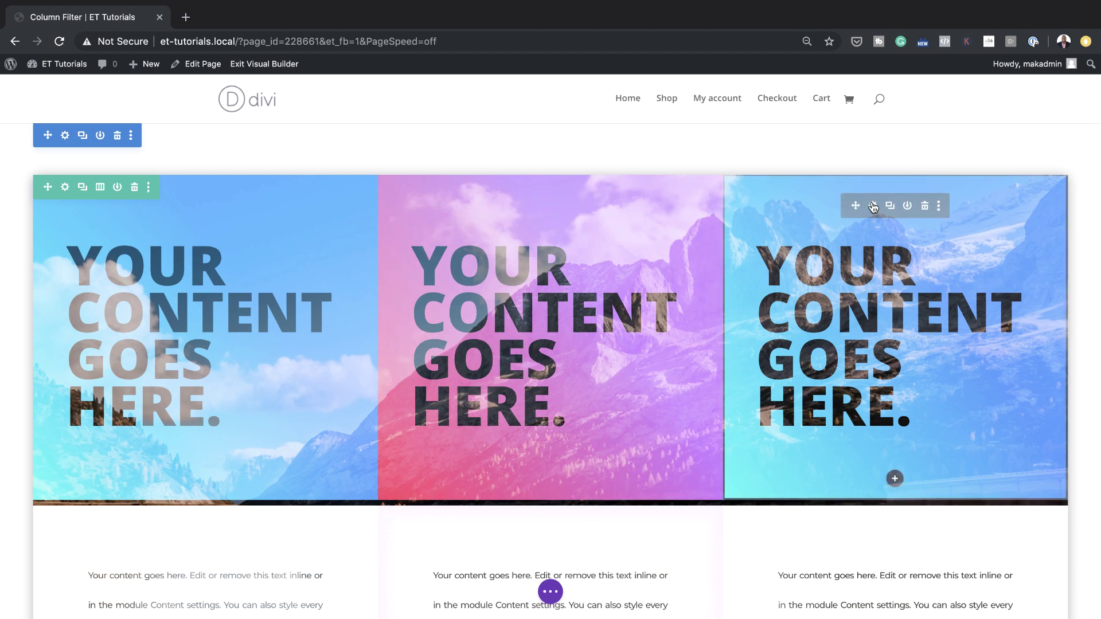
pyautogui.click(872, 207)
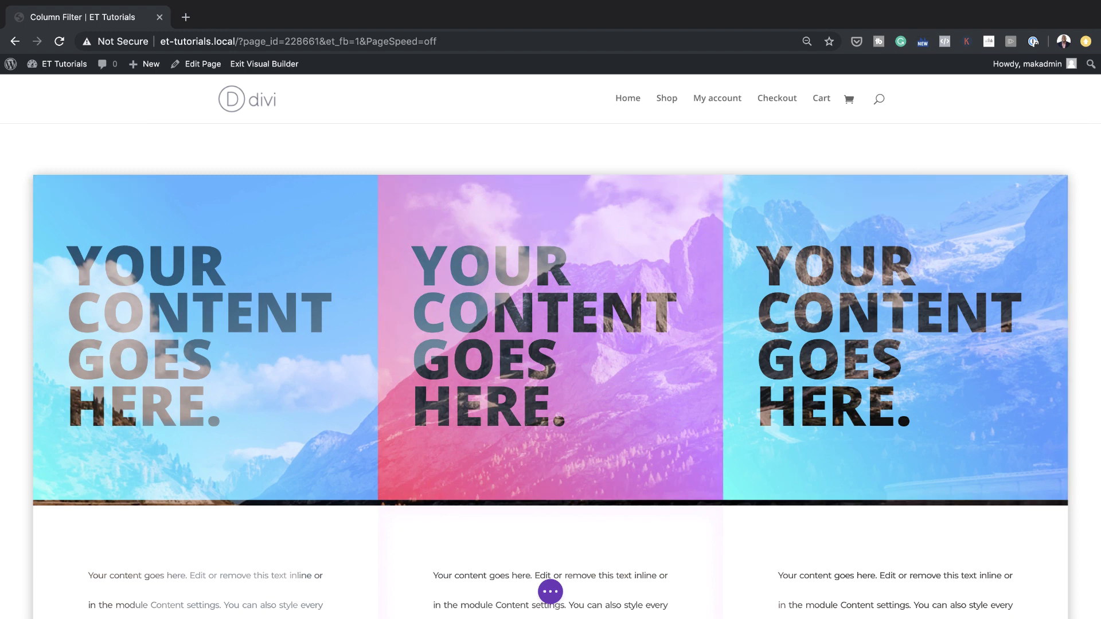
pyautogui.moveTo(890, 210)
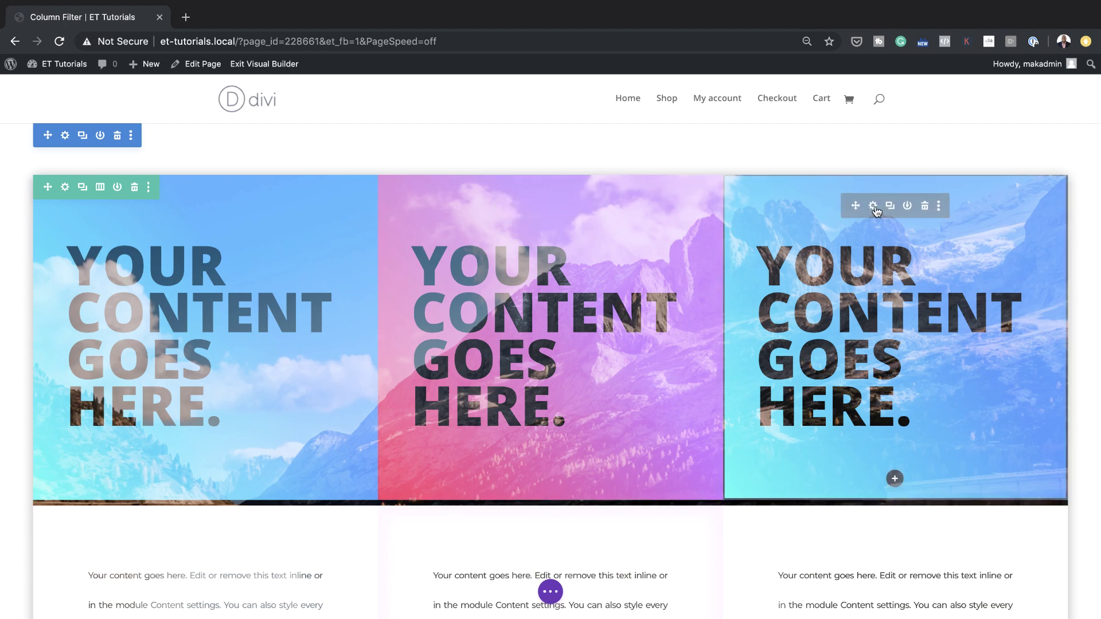
pyautogui.click(873, 206)
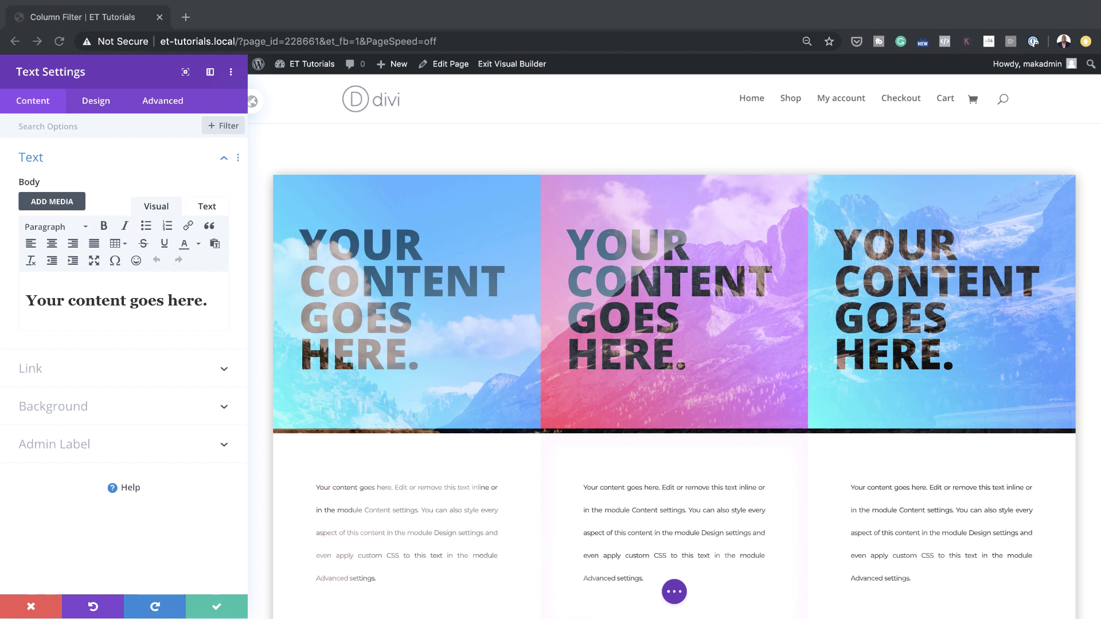
pyautogui.click(85, 408)
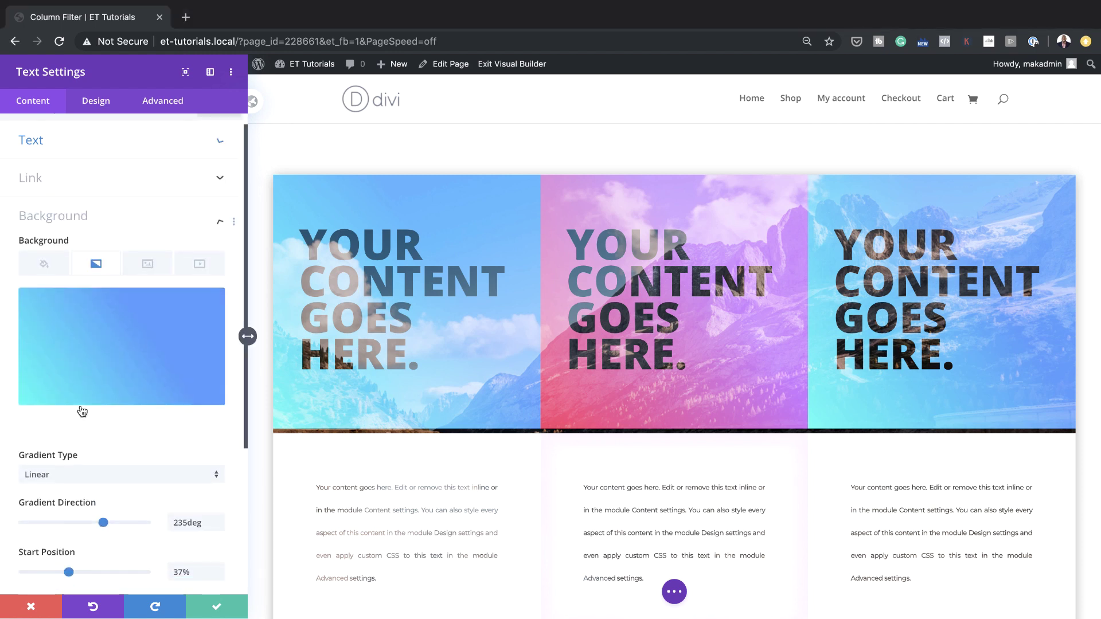
pyautogui.scroll(-2, 80, 405)
pyautogui.click(28, 343)
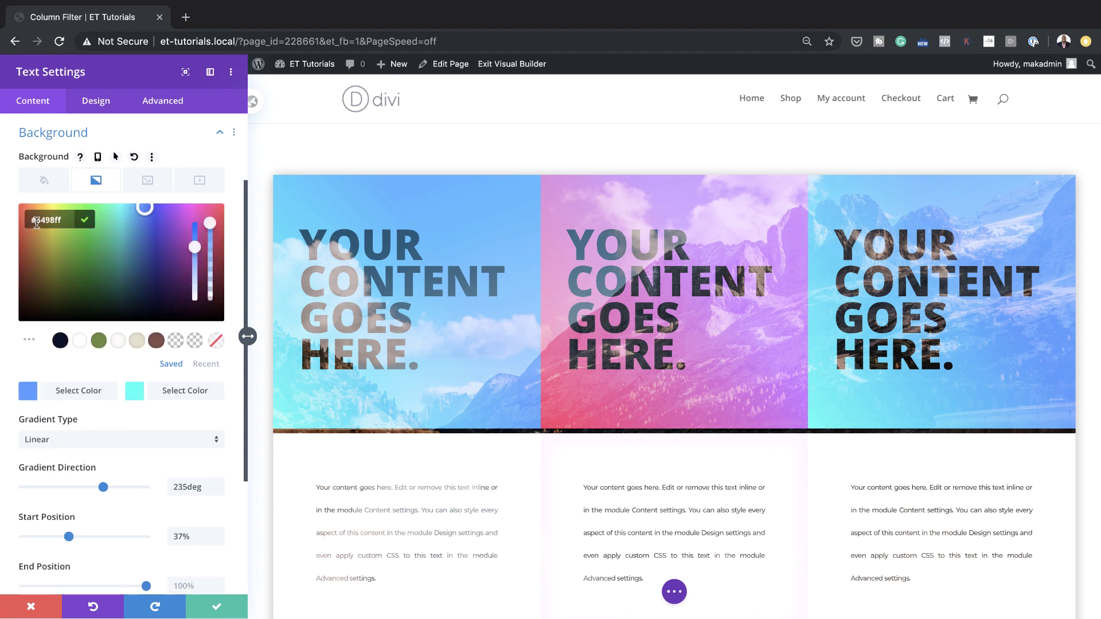
pyautogui.doubleClick(69, 220)
pyautogui.write('ff4800')
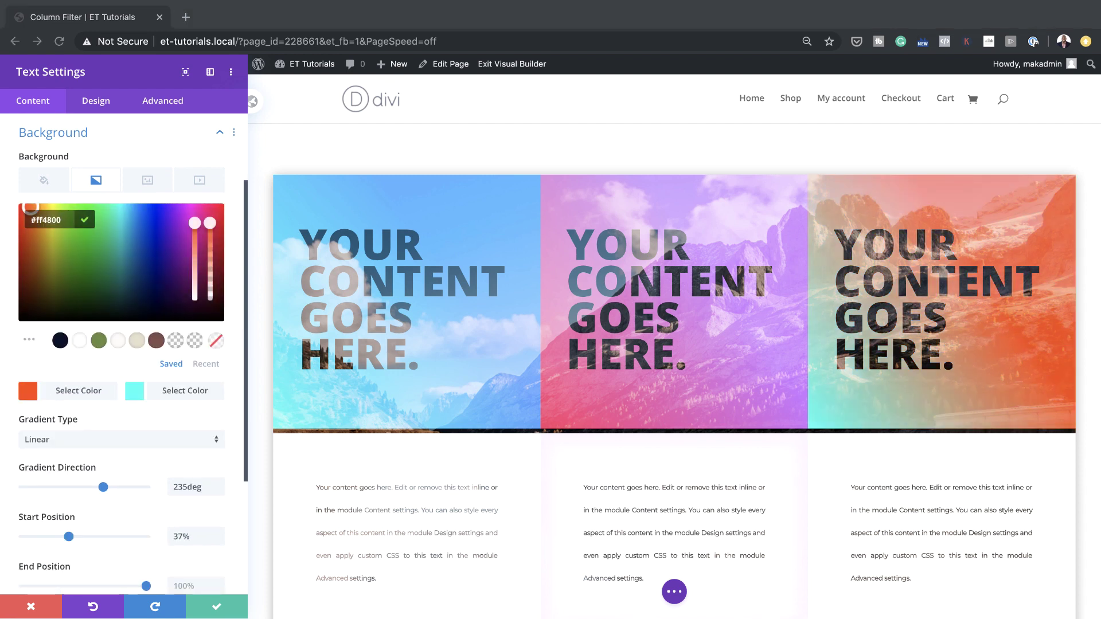
# Step: Set the third column heading's second gradient color to #fc9a2a and save the module
pyautogui.click(136, 392)
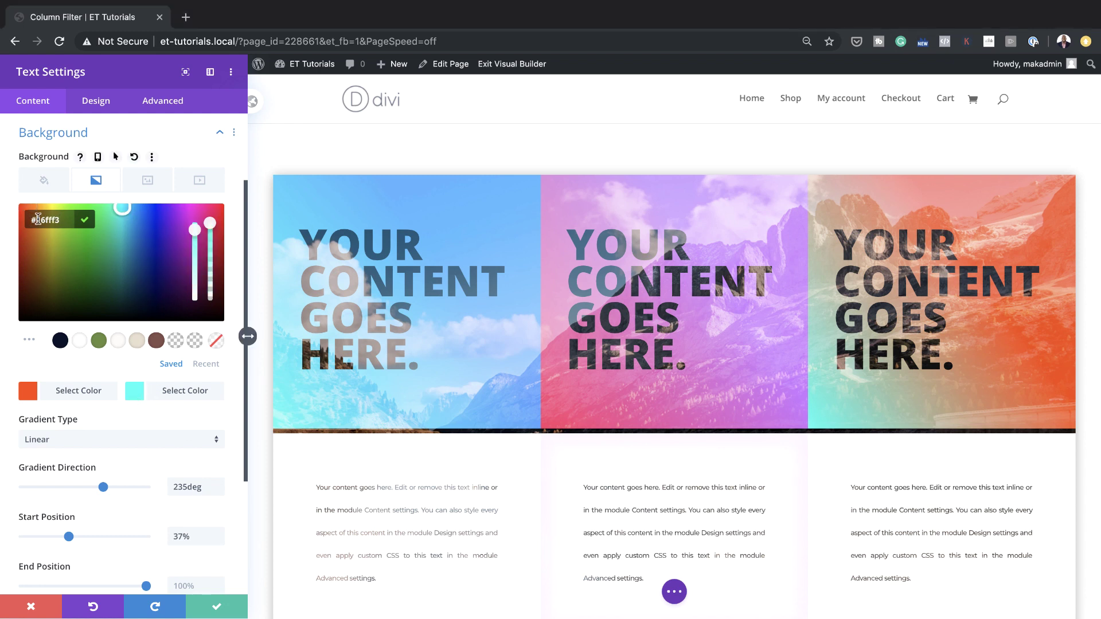
pyautogui.doubleClick(68, 220)
pyautogui.write('fc9a2a')
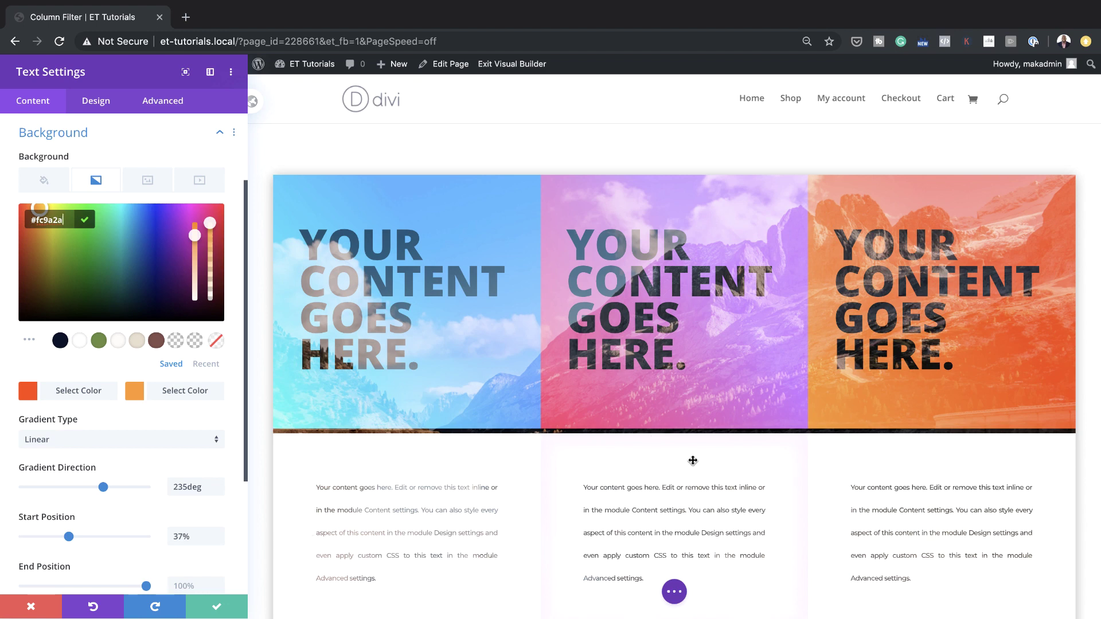
pyautogui.click(217, 606)
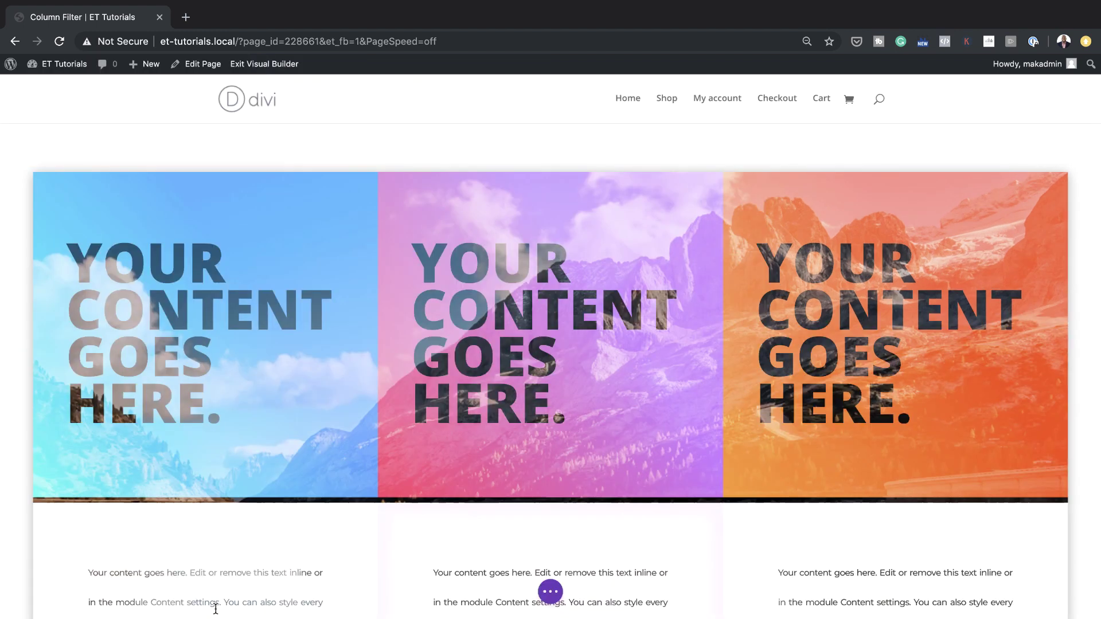
# Step: Recolor the third column's "Let's Go" module gradient to match its heading, from #ff4800 to #fc9a2a, and save the module
pyautogui.scroll(-5, 721, 458)
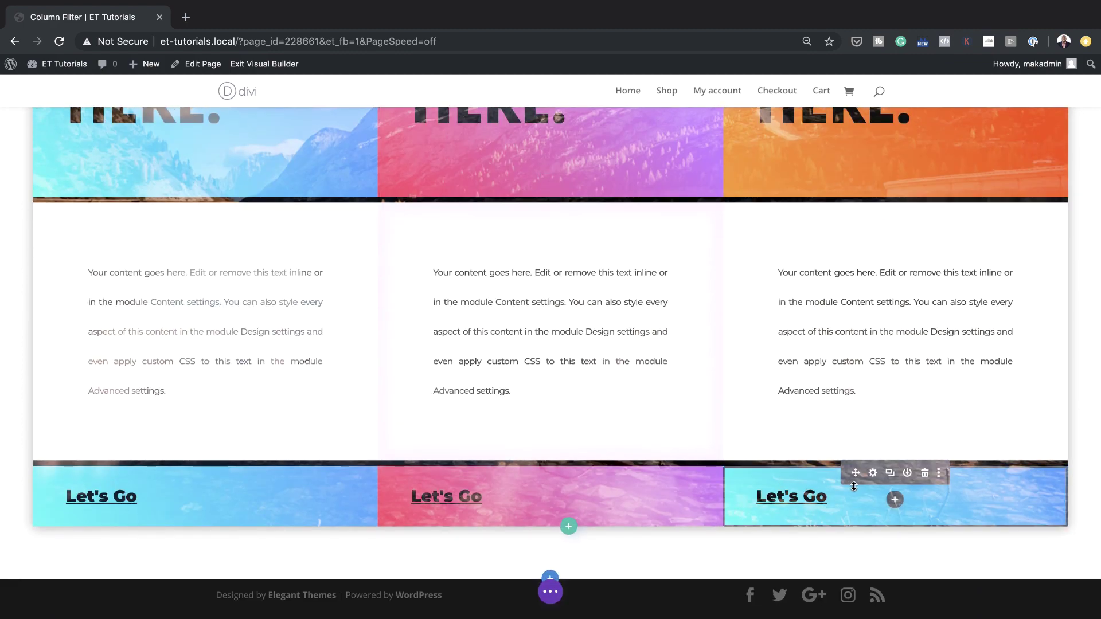
pyautogui.click(874, 474)
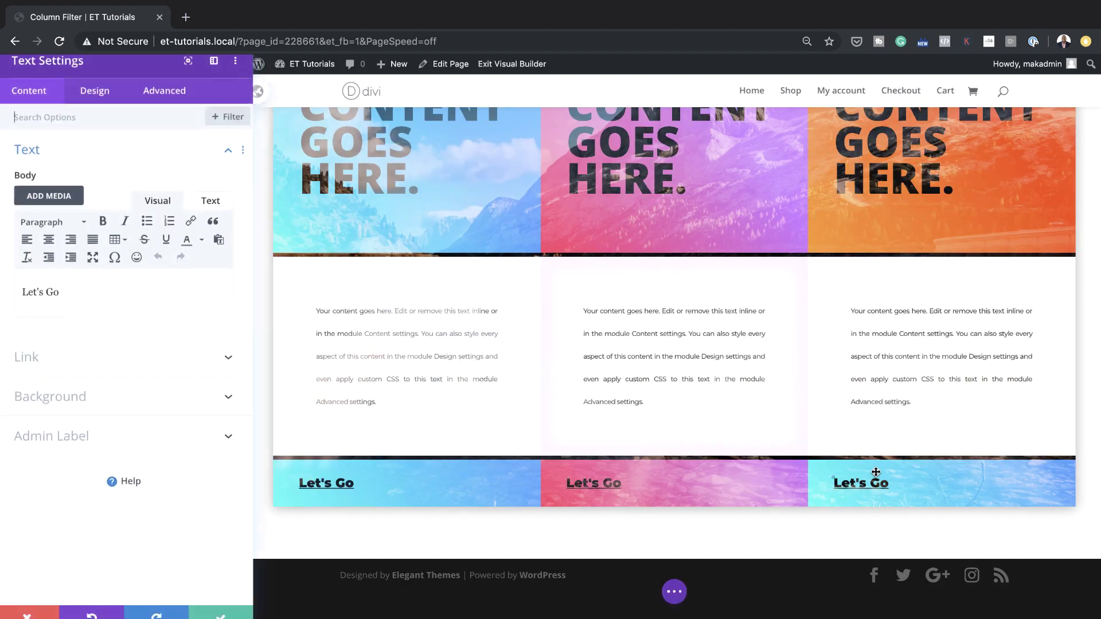
pyautogui.click(62, 398)
pyautogui.click(135, 344)
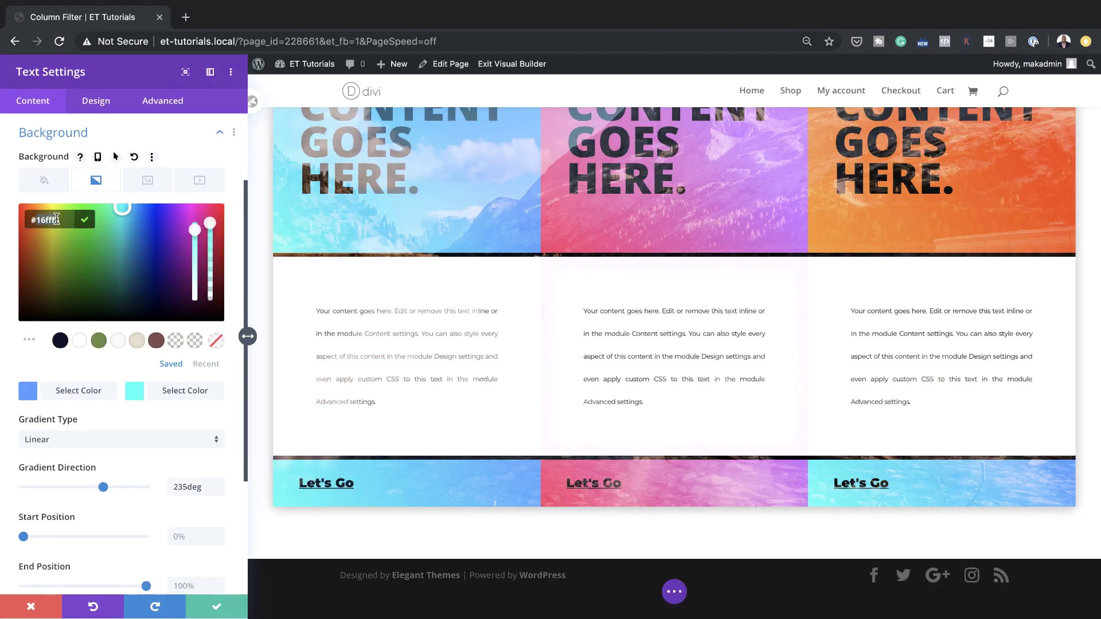
pyautogui.tripleClick(35, 219)
pyautogui.write('#5498ff')
pyautogui.write('#ff4800')
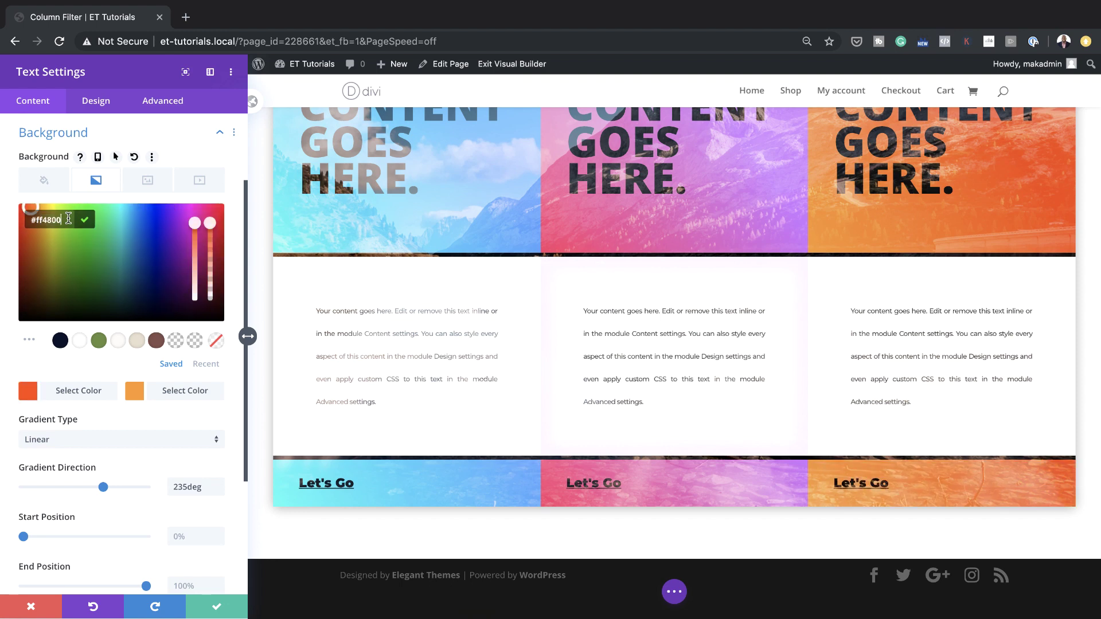
pyautogui.click(219, 609)
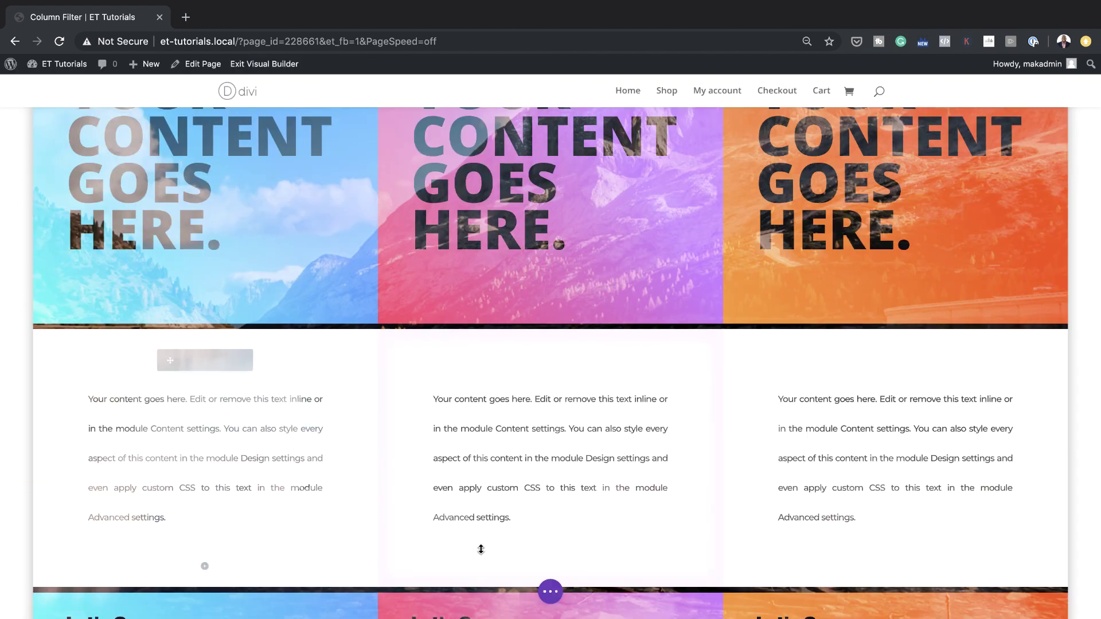
# Step: Exit the visual builder and check the three columns' colors and hover scaling on the live page
pyautogui.scroll(3, 628, 523)
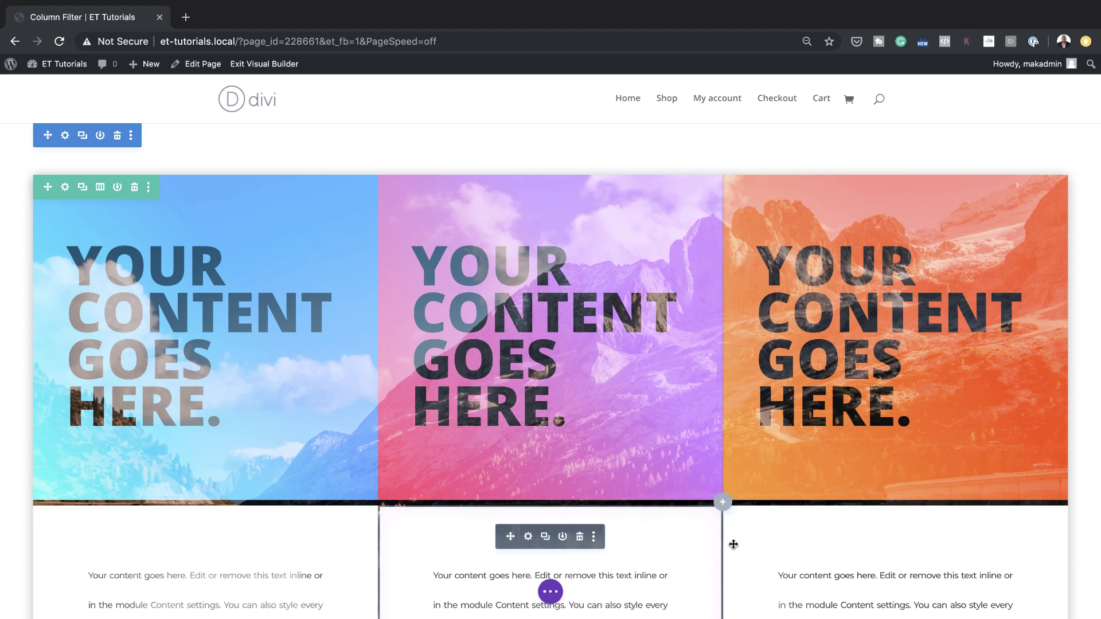
pyautogui.click(261, 64)
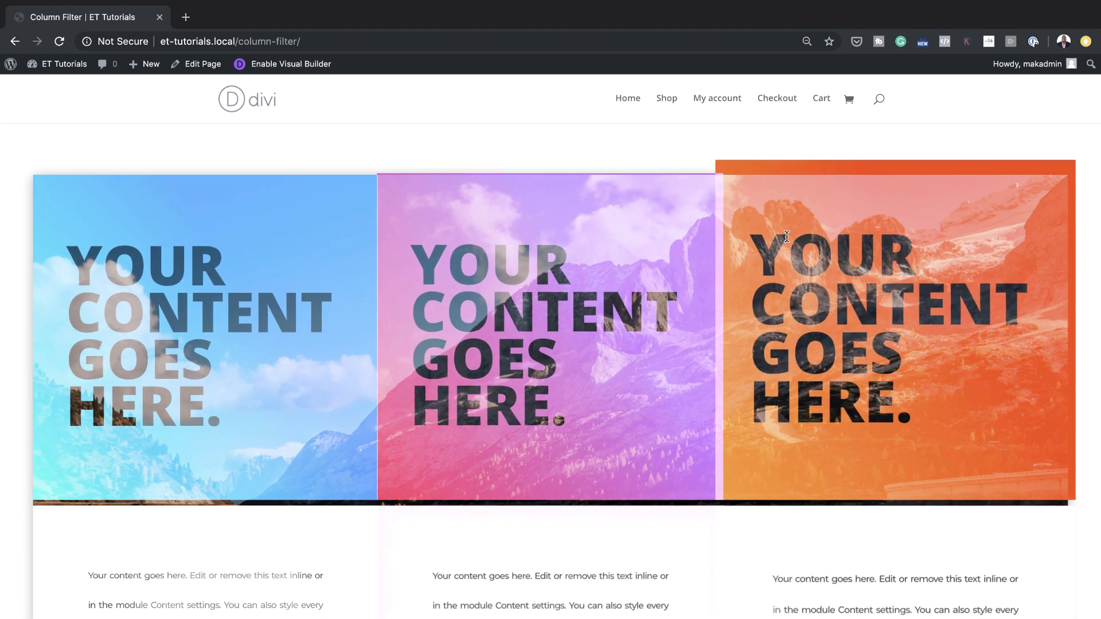
pyautogui.scroll(-5, 555, 313)
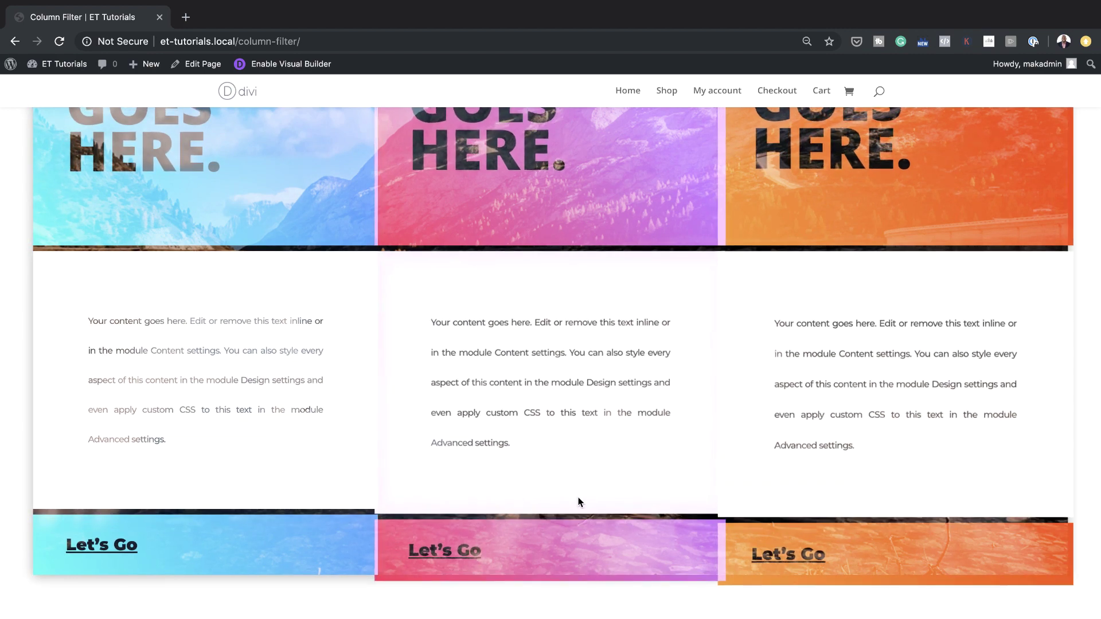
pyautogui.scroll(5, 577, 497)
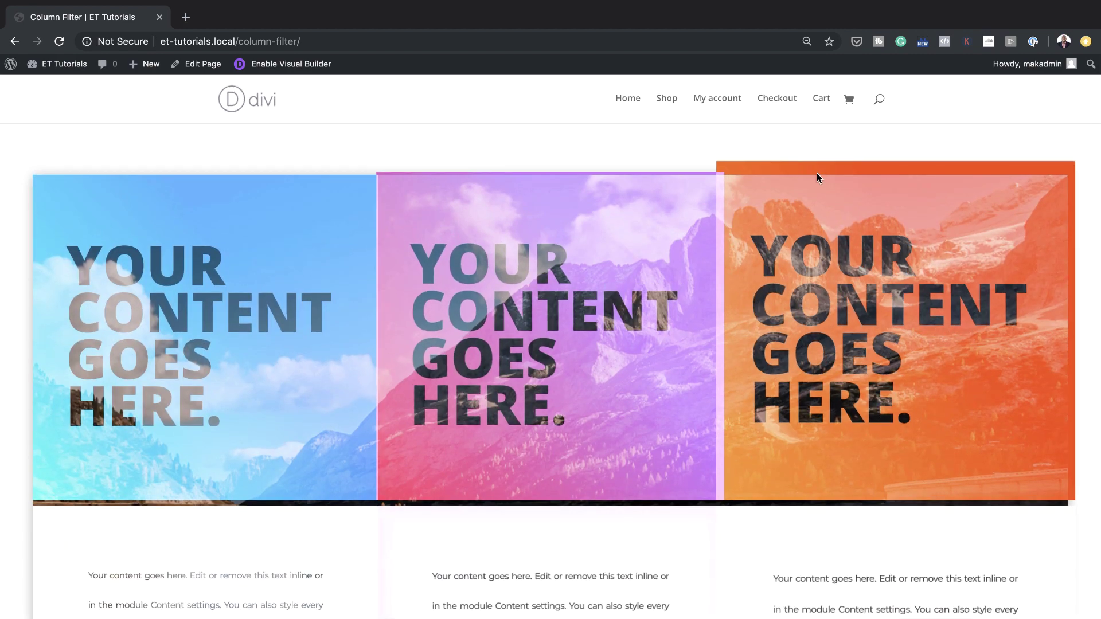